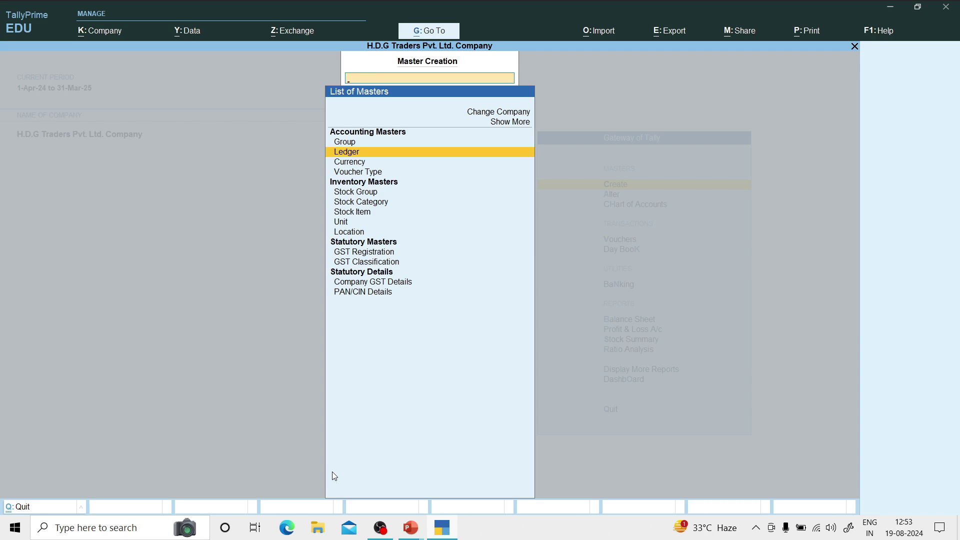
Step: Start a new ledger named Capital and place it under the Capital Account group
key(Return)
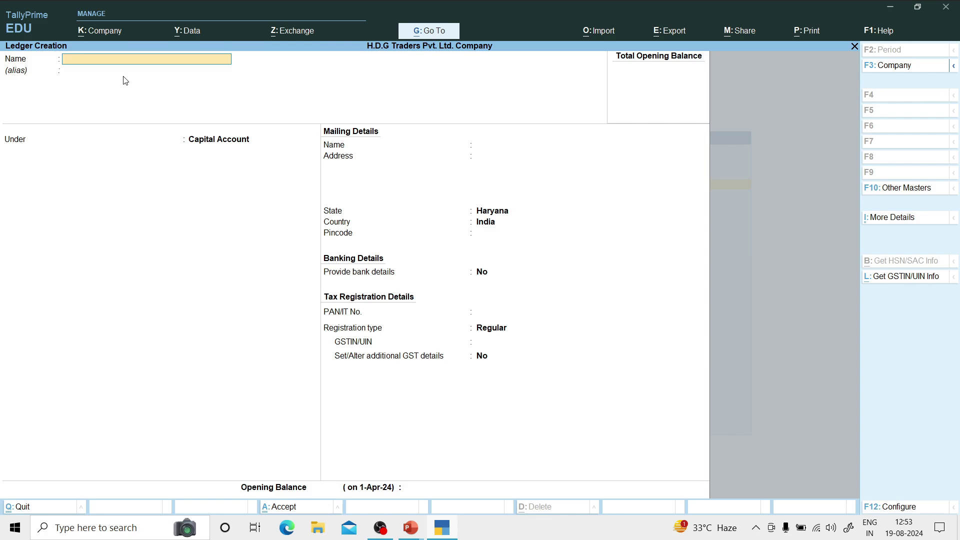
text(Capital)
key(Return)
key(Return)
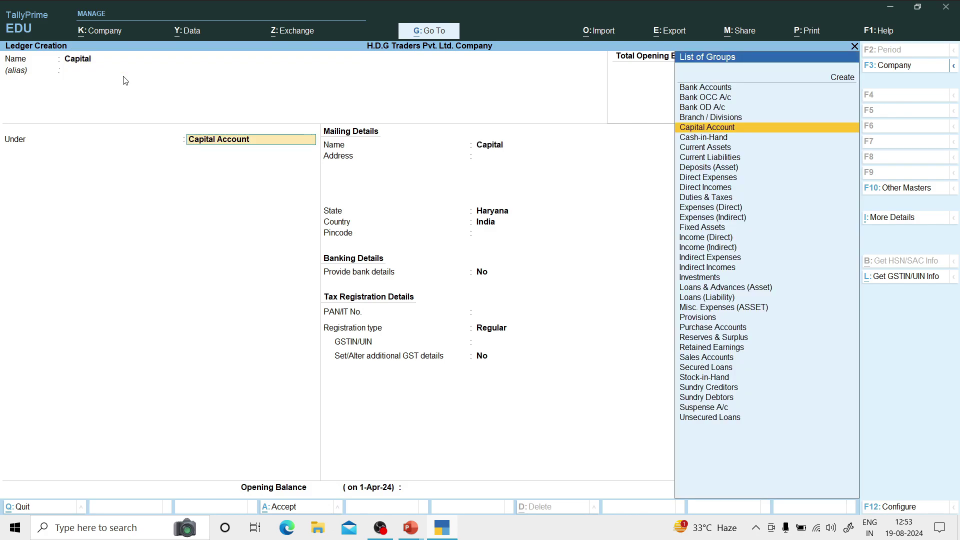
key(Return)
Step: Keep the default mailing, banking and tax registration details and save the Capital ledger
key(Return)
key(Return)
key(Return)
key(Return)
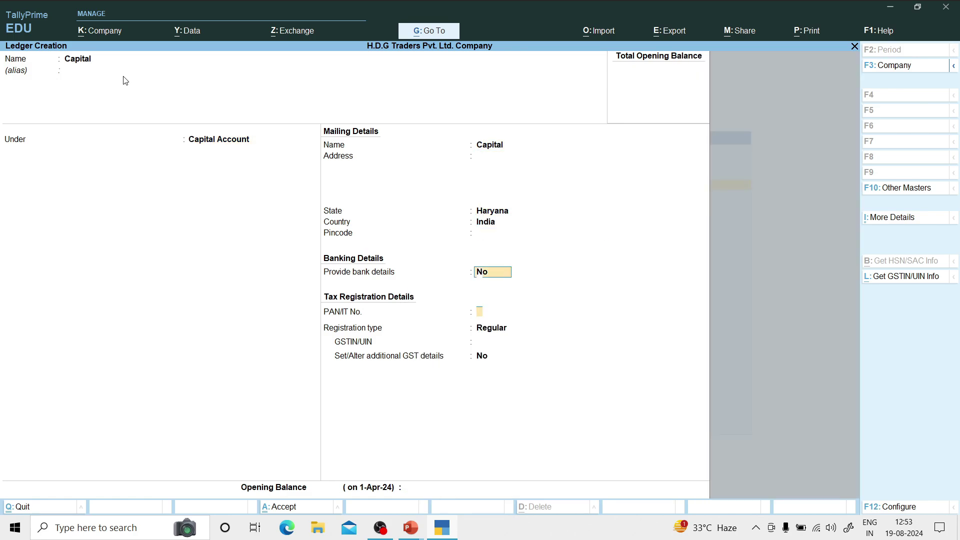
key(Return)
key(Return)
key(Return)
key(Return)
key(Return)
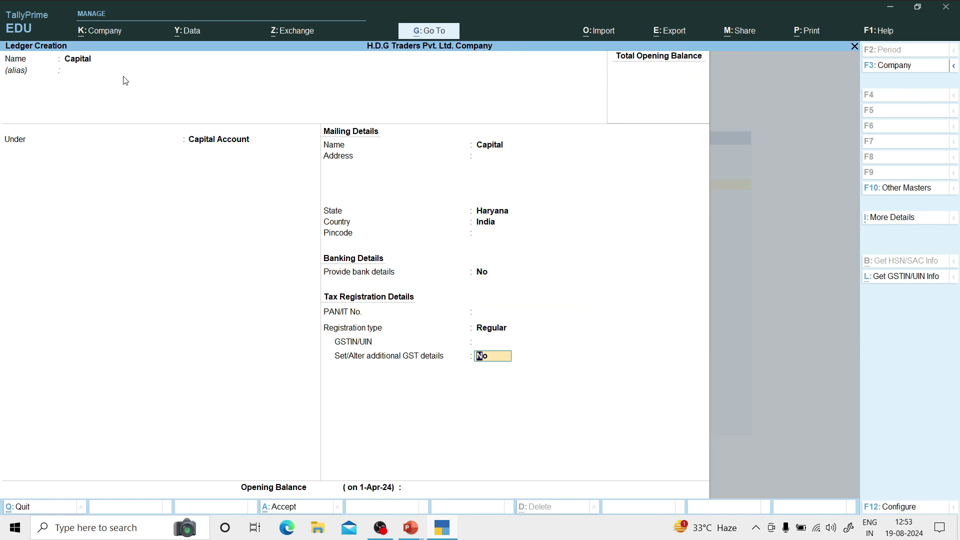
key(Return)
key(Return)
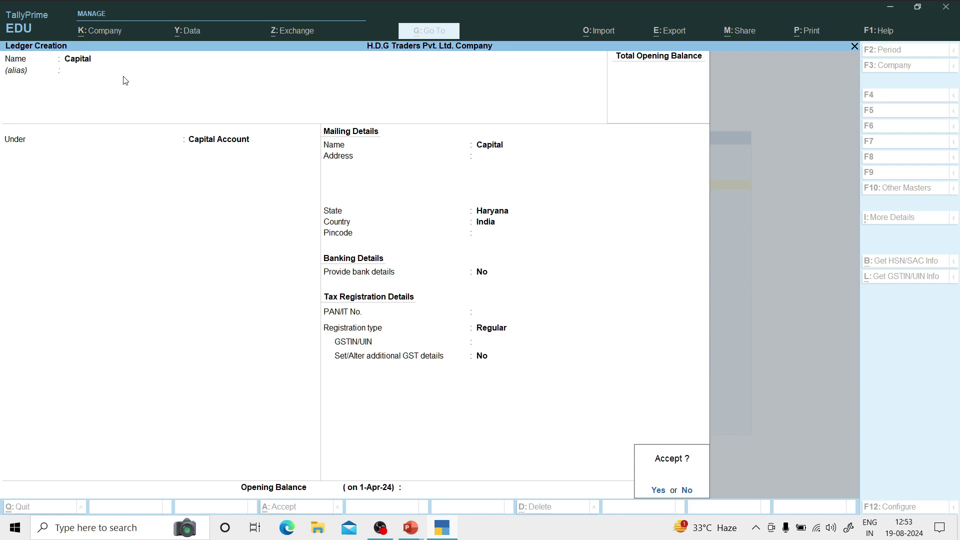
key(Return)
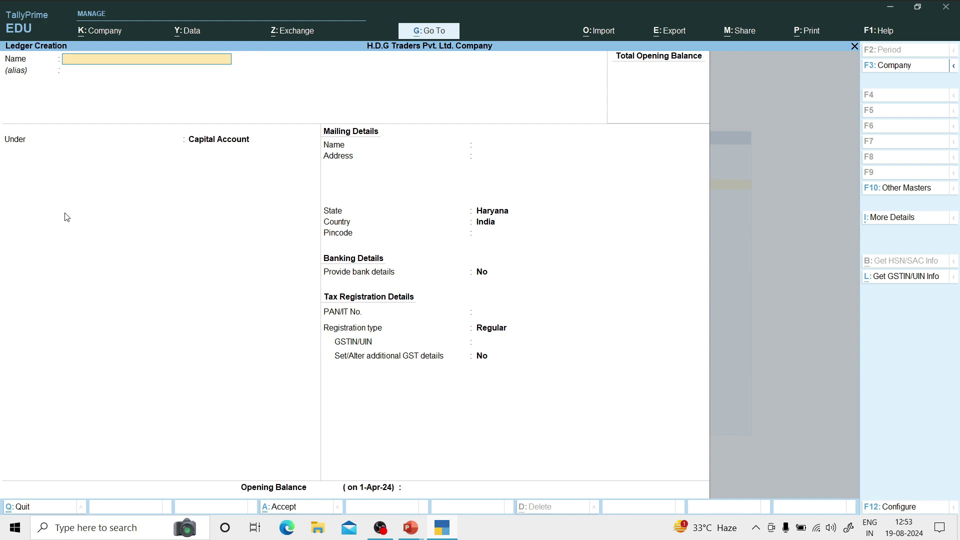
Step: Leave master creation and open a new Receipt voucher
key(Escape)
key(y)
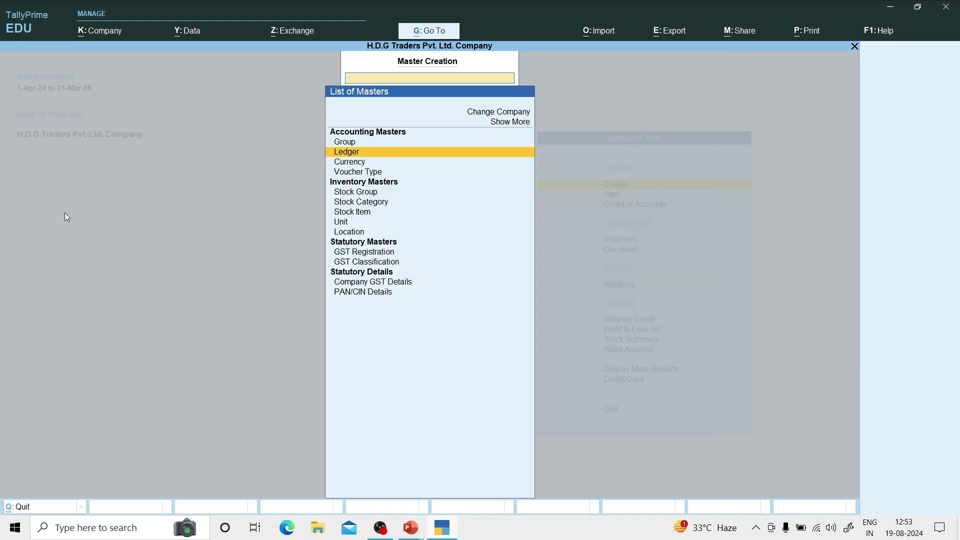
key(Escape)
key(Up)
key(Up)
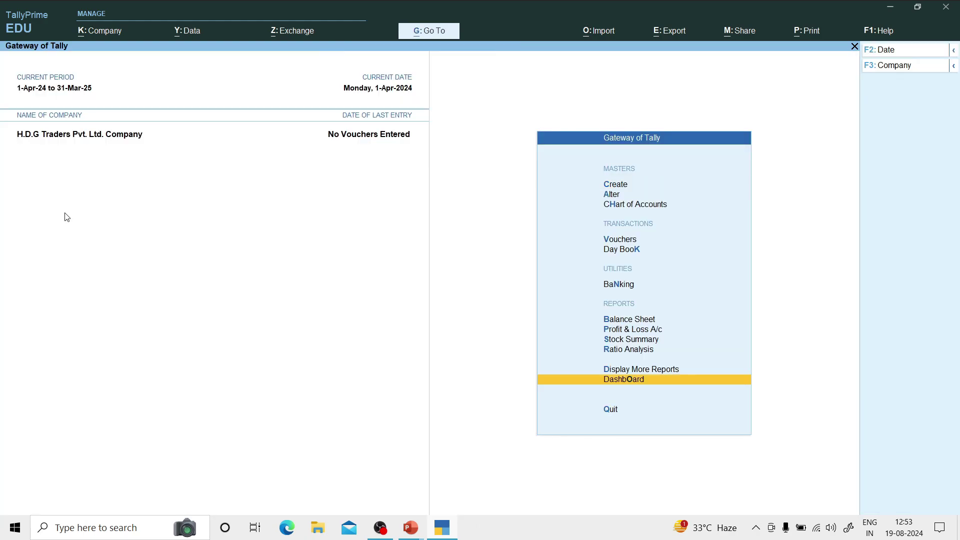
key(Down)
key(Down)
key(Down)
key(Down)
key(Down)
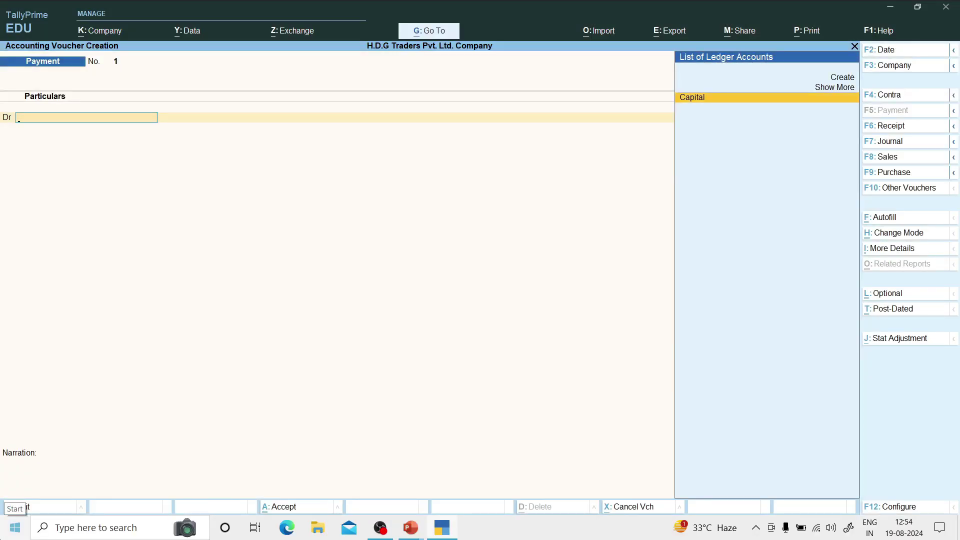
key(F6)
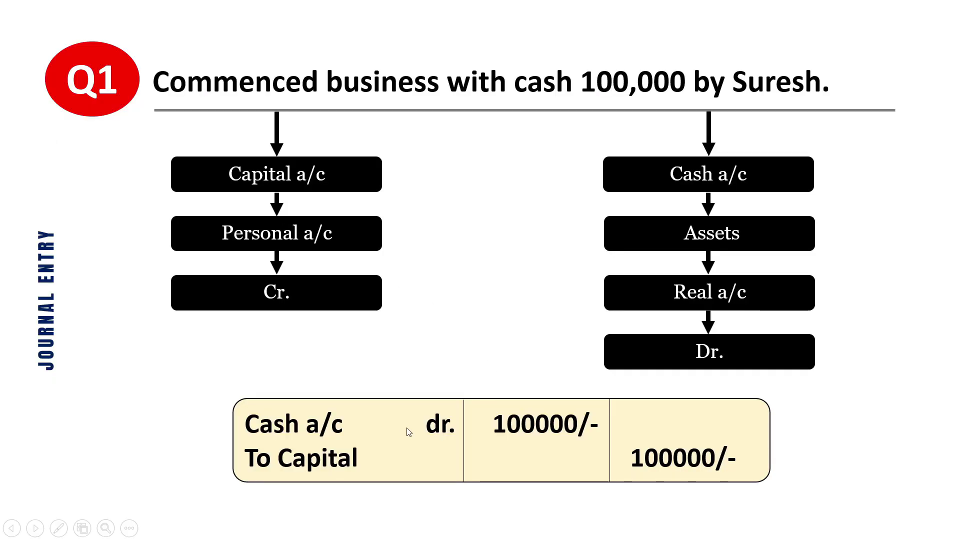
Step: Credit the Capital ledger with 100000 in the Receipt voucher
key(alt+Tab)
text(Ca)
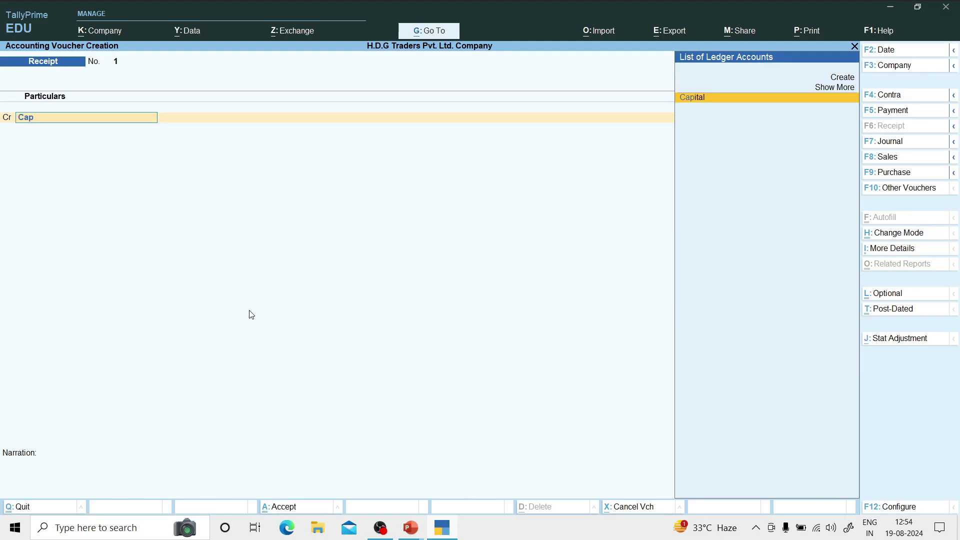
key(Return)
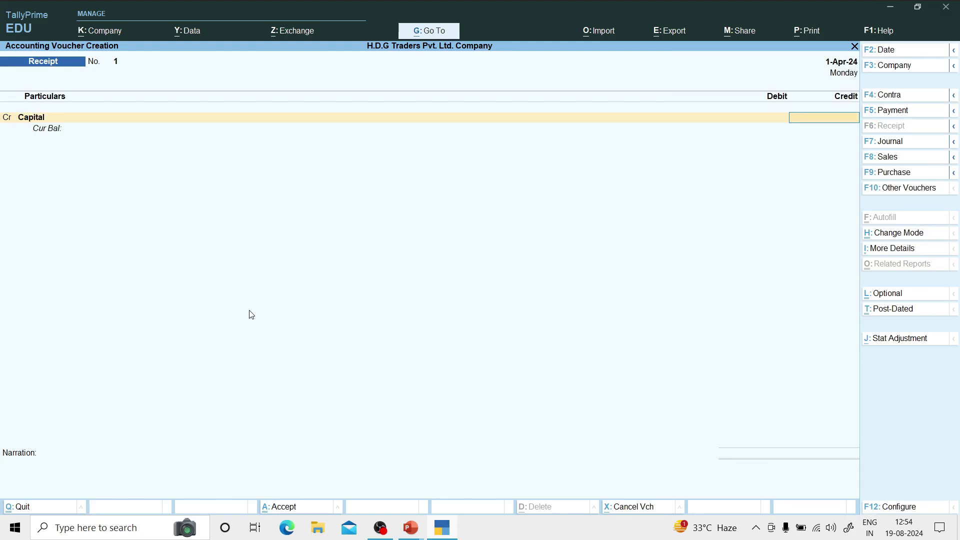
key(alt+Tab)
key(alt+Tab)
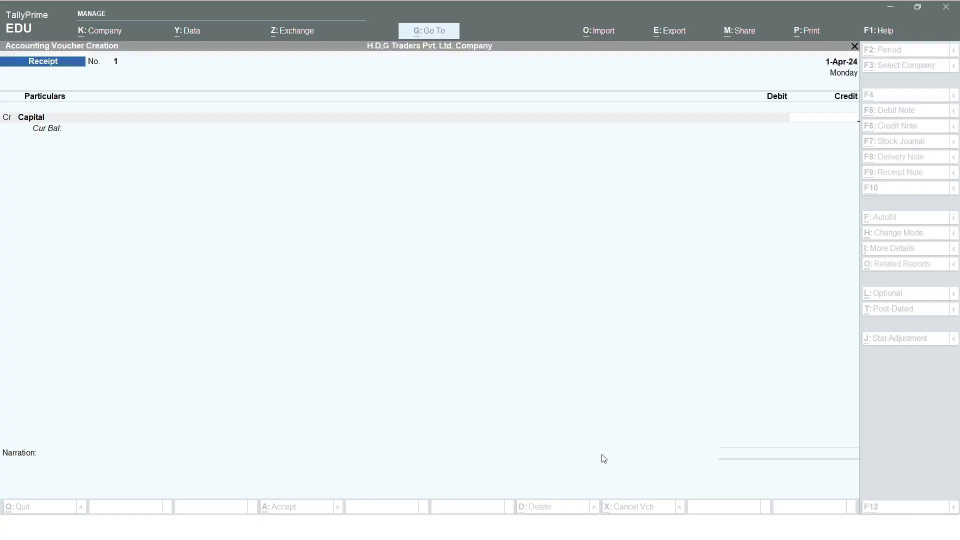
text(10000)
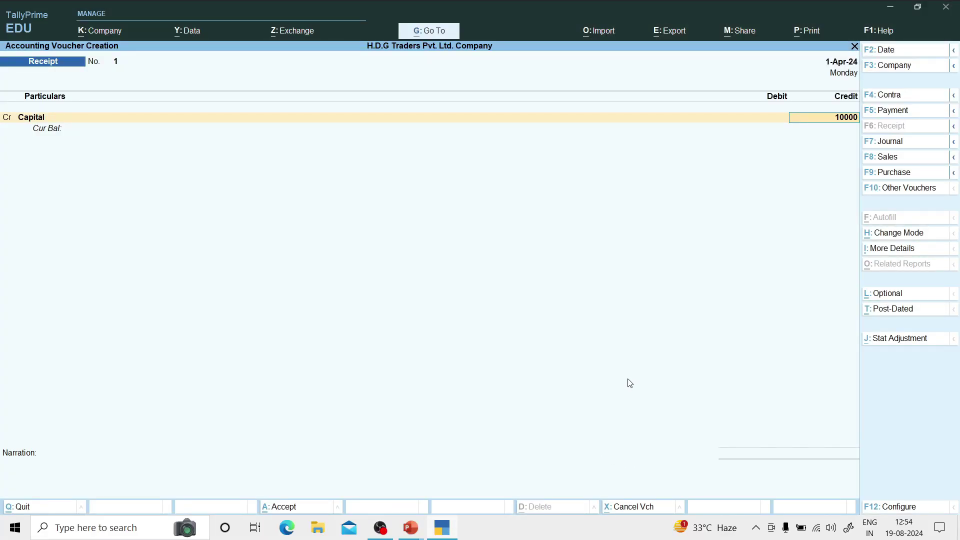
text(0)
key(Return)
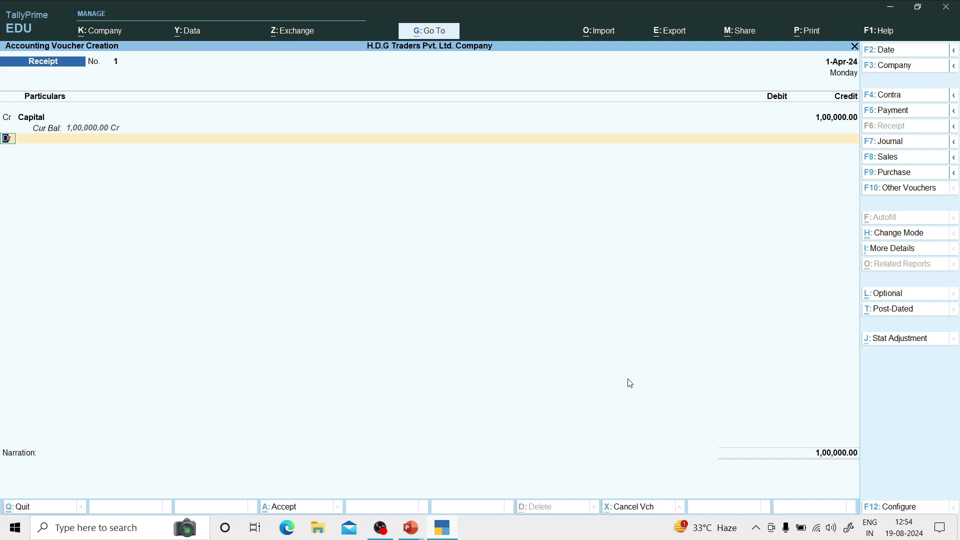
Step: Debit the Cash ledger with 1,00,000 in the Receipt voucher
key(Down)
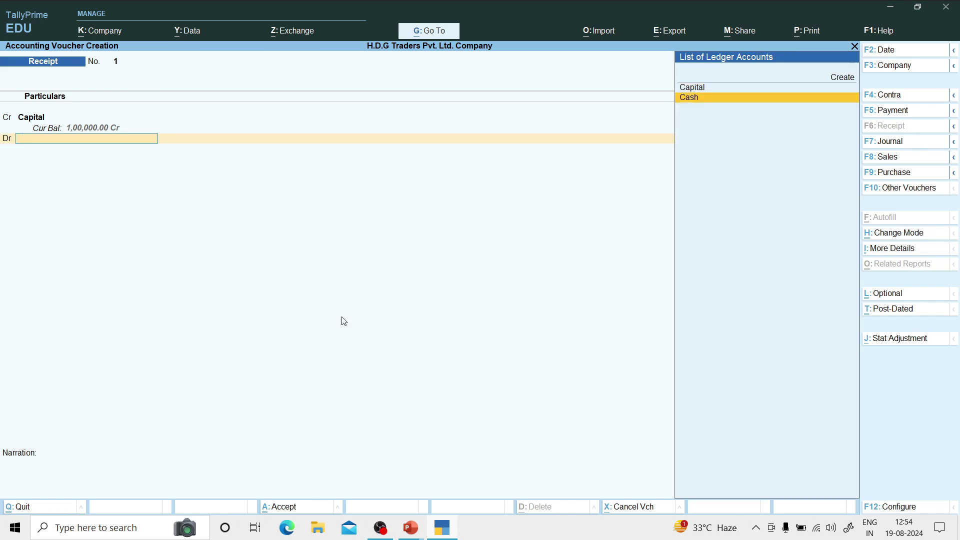
key(Return)
key(Return)
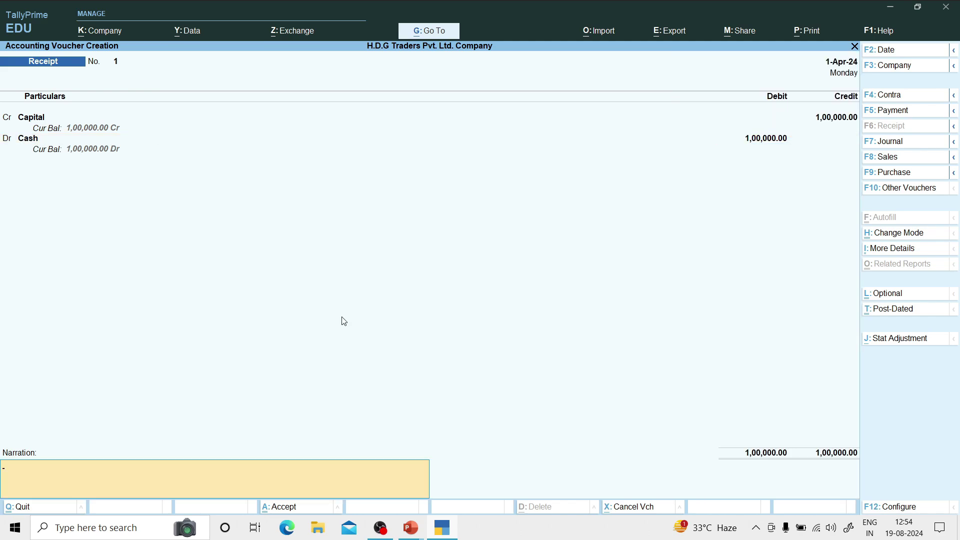
Step: Add the narration "business start with cash by 100000/- as..." and save the Receipt voucher
text(business start with cash by 100000/- as...)
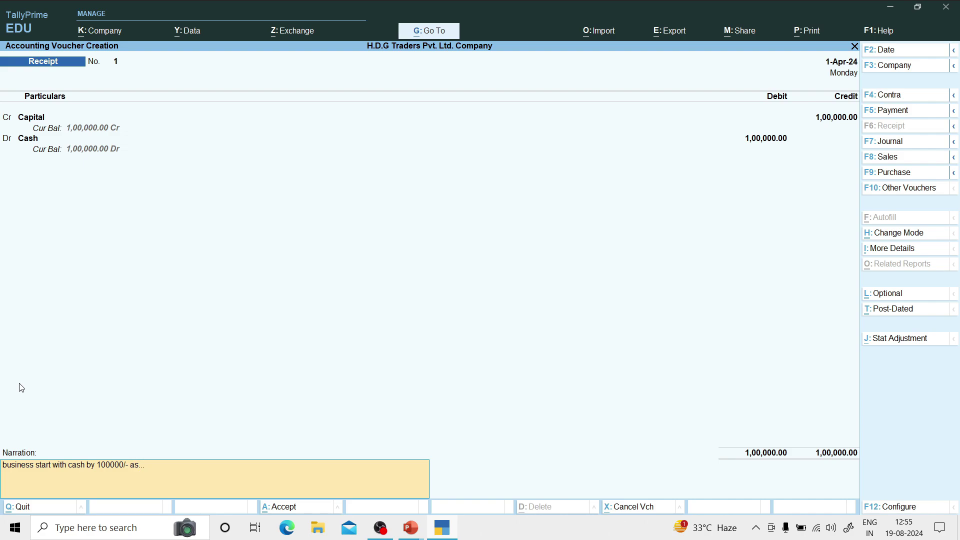
key(Return)
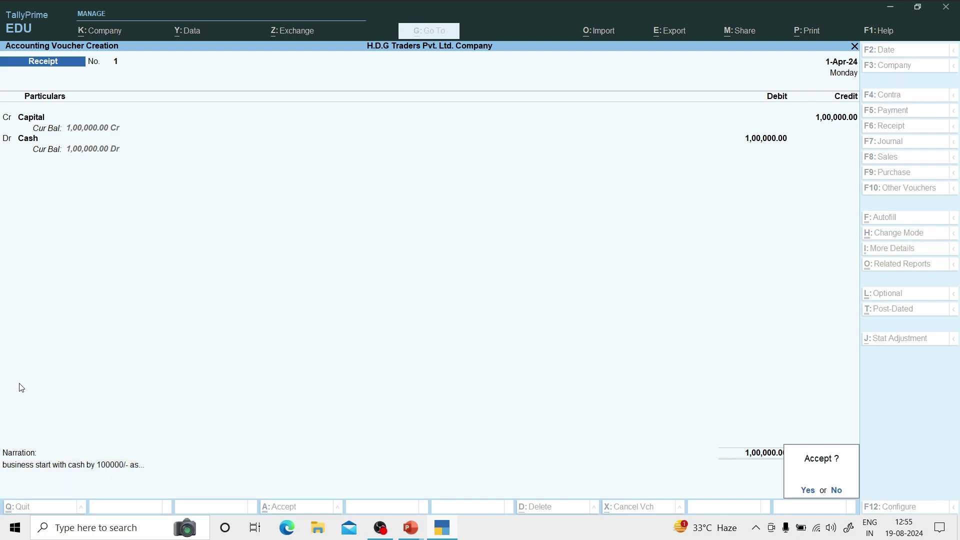
key(Return)
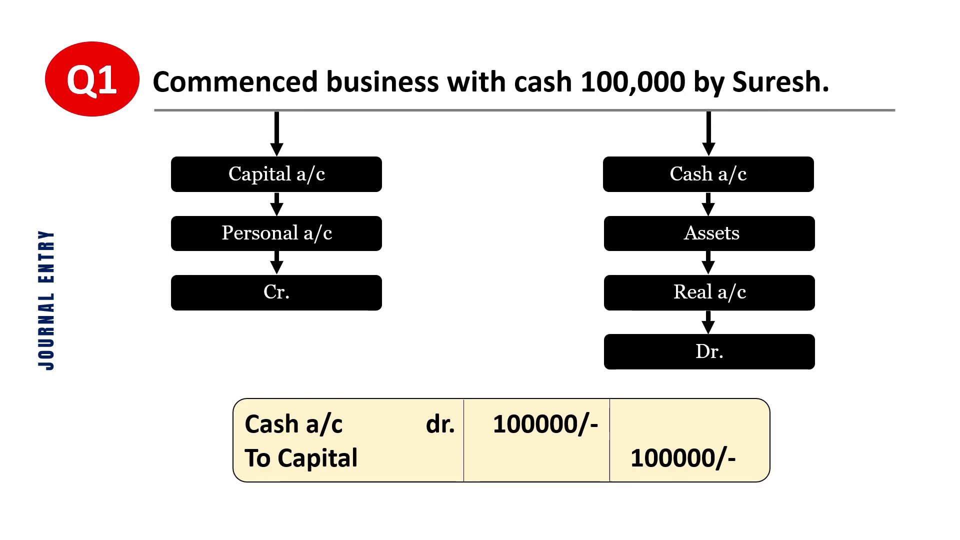
Step: Switch to the PowerPoint slideshow and review the Q2 journal entry for goods purchased for cash
key(alt+Tab)
key(alt+Tab)
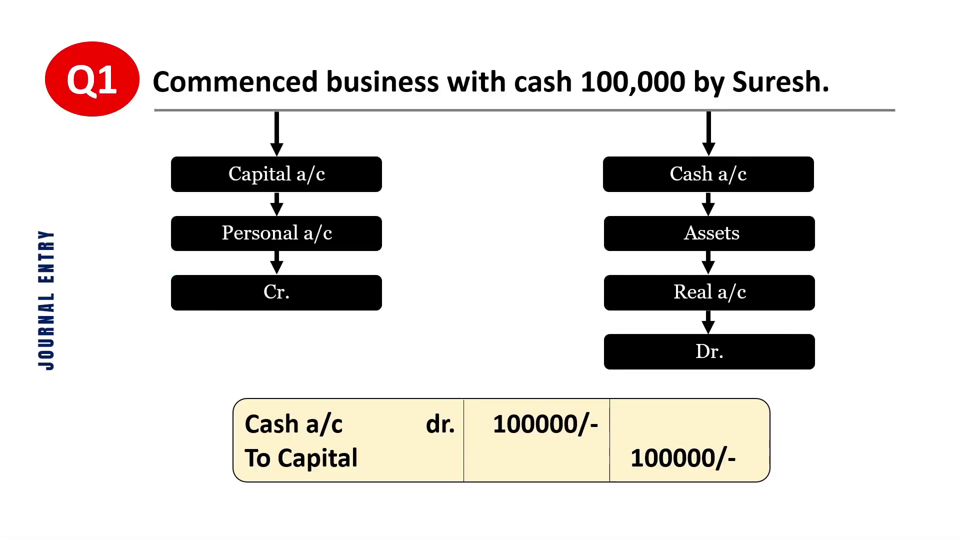
key(Right)
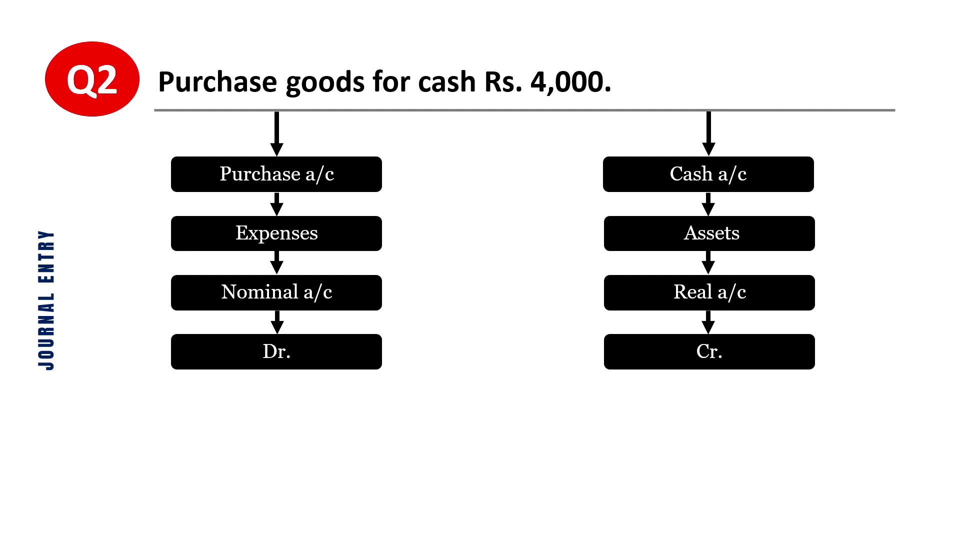
key(Right)
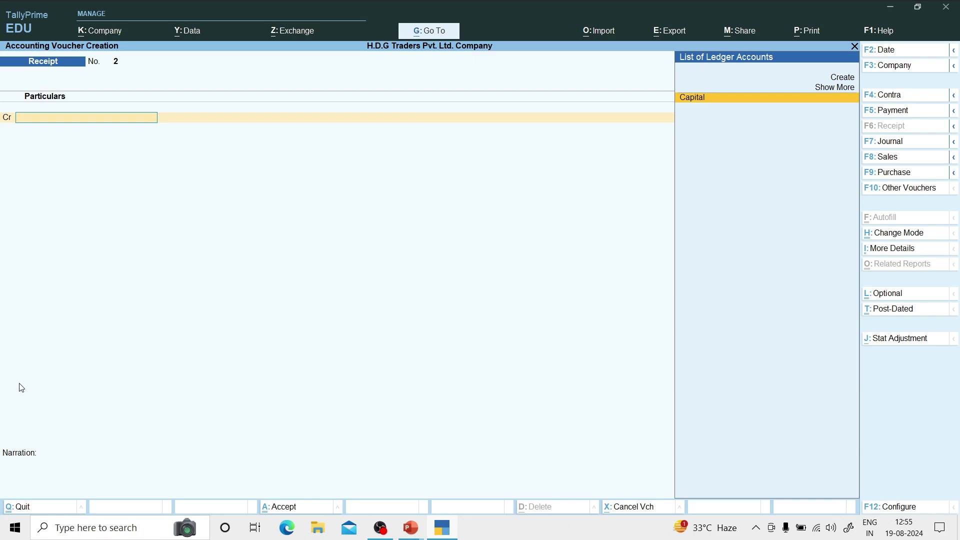
Step: Switch to a Payment voucher in TallyPrime and start a new ledger named Purchase A/c under Purchase Accounts
key(F5)
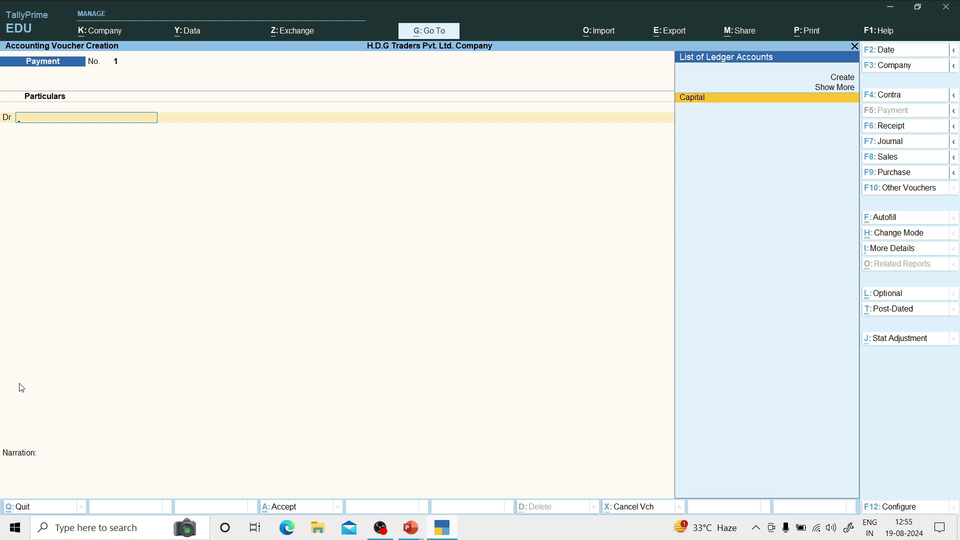
key(alt)
key(alt+c)
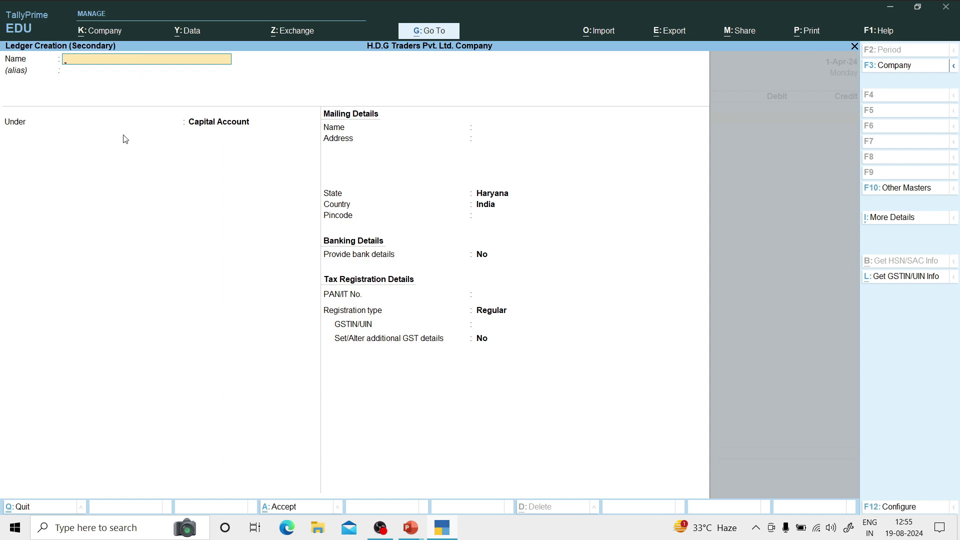
text(Purchase a/c)
key(Return)
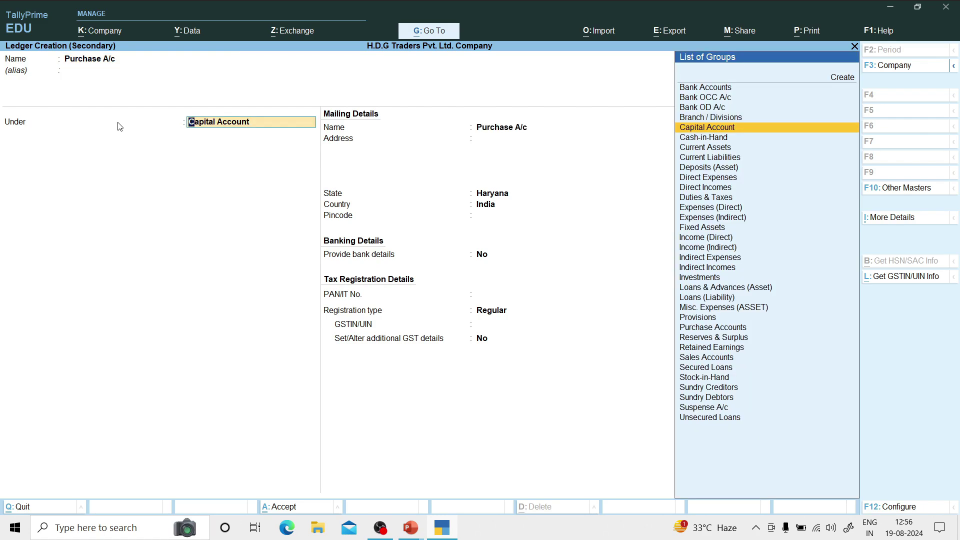
text(Pur)
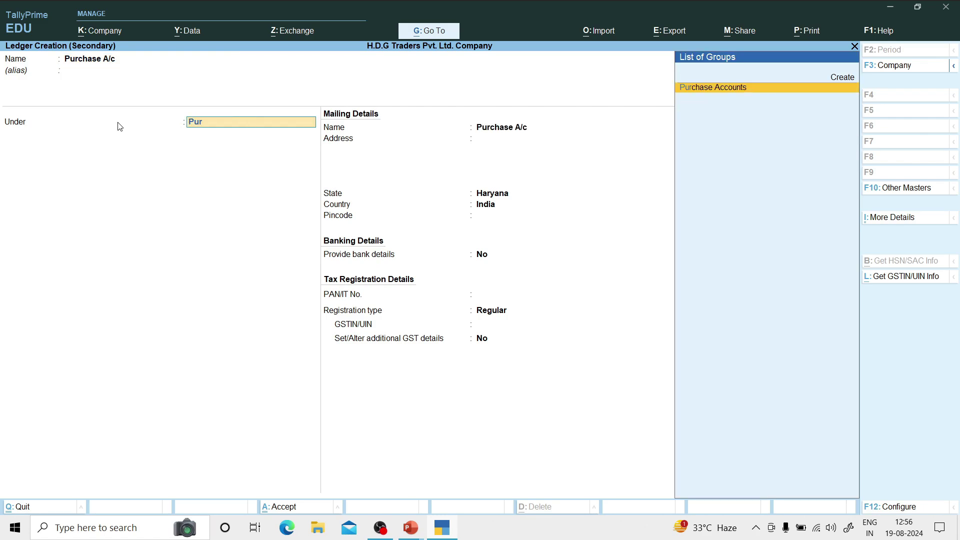
key(Return)
Step: Save the Purchase A/c ledger with its default statutory and GST settings, leaving its inventory allocations blank
key(Return)
key(Return)
key(Return)
key(Return)
key(Return)
key(Return)
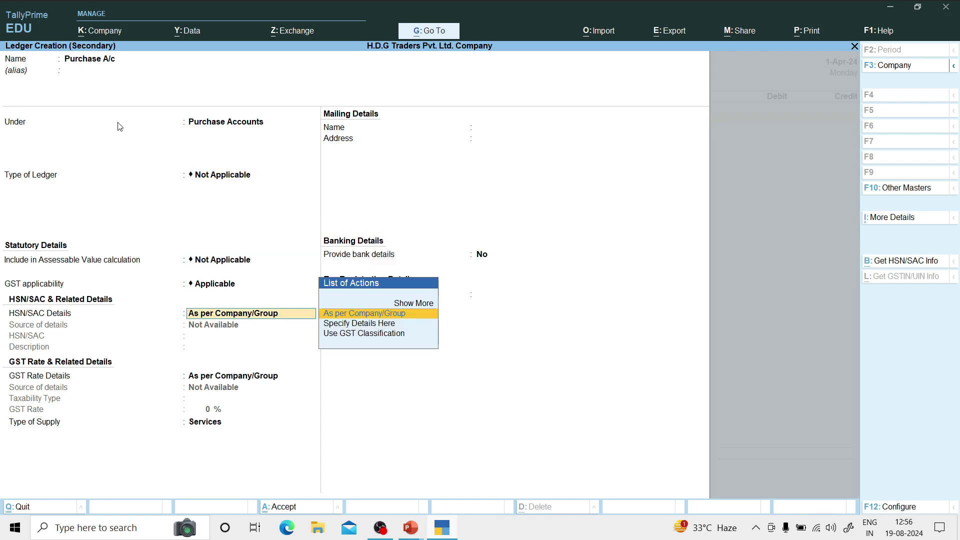
key(Return)
key(Return)
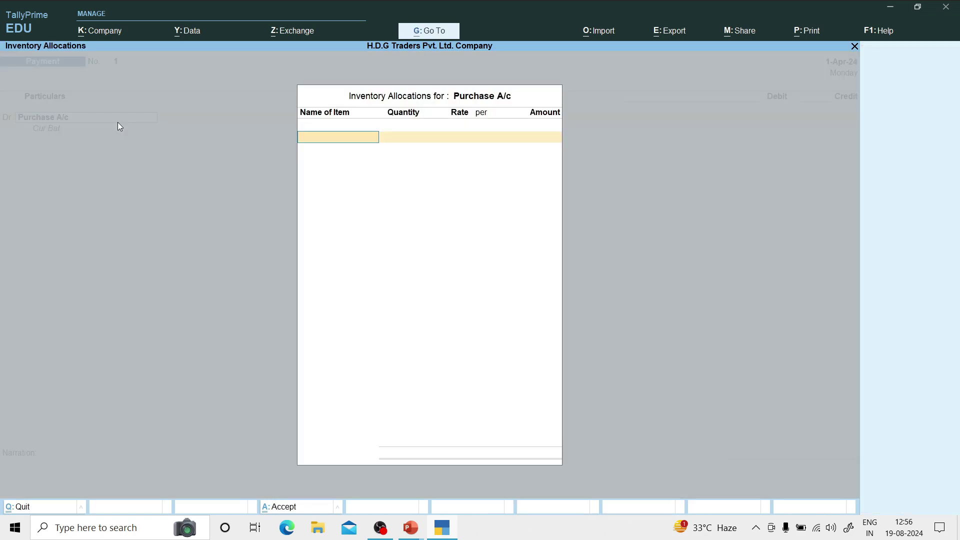
key(Return)
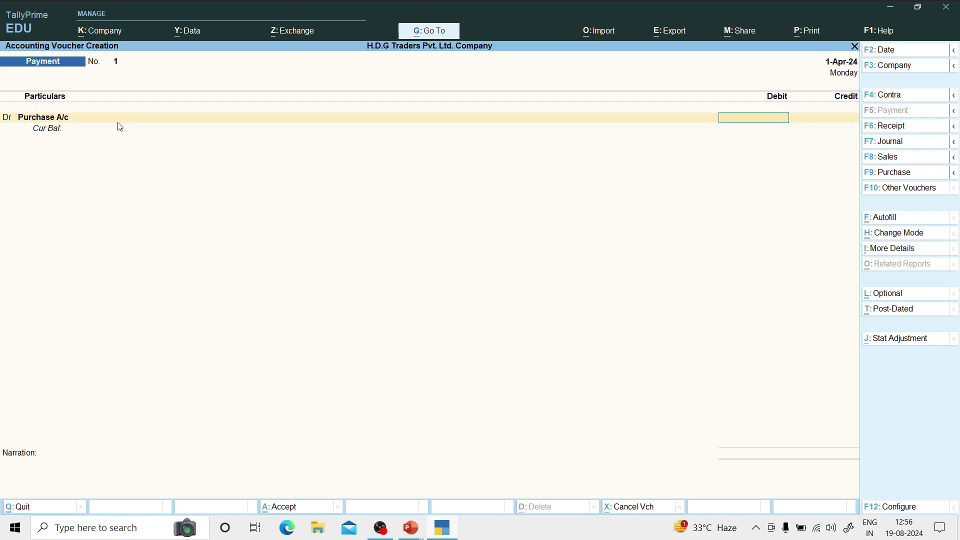
Step: Debit Purchase A/c with 4000 in the Payment voucher
key(alt+Tab)
key(alt+Tab)
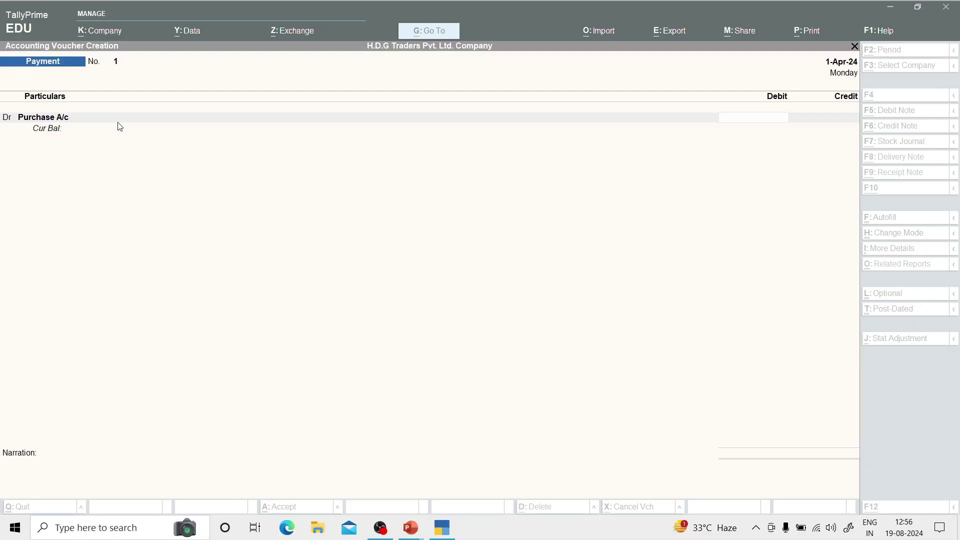
text(4000)
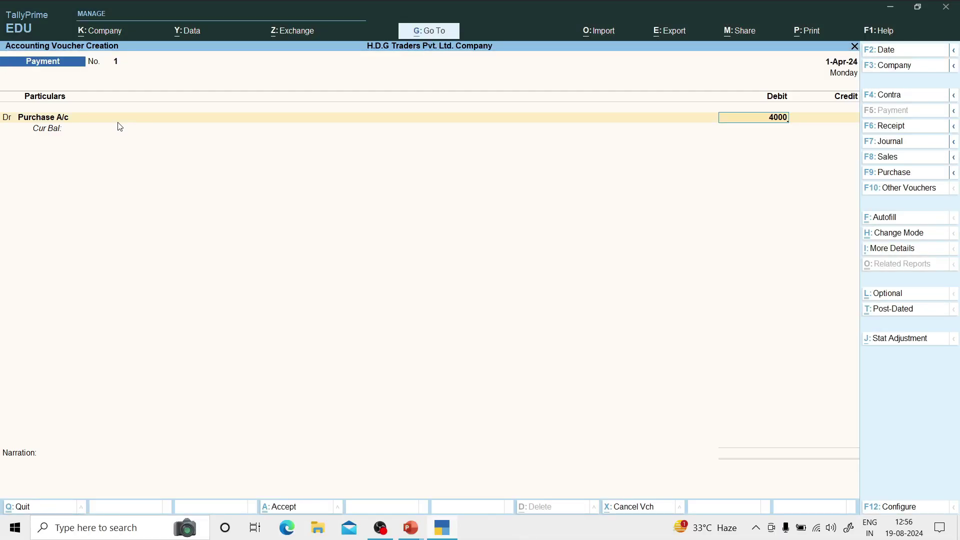
key(Return)
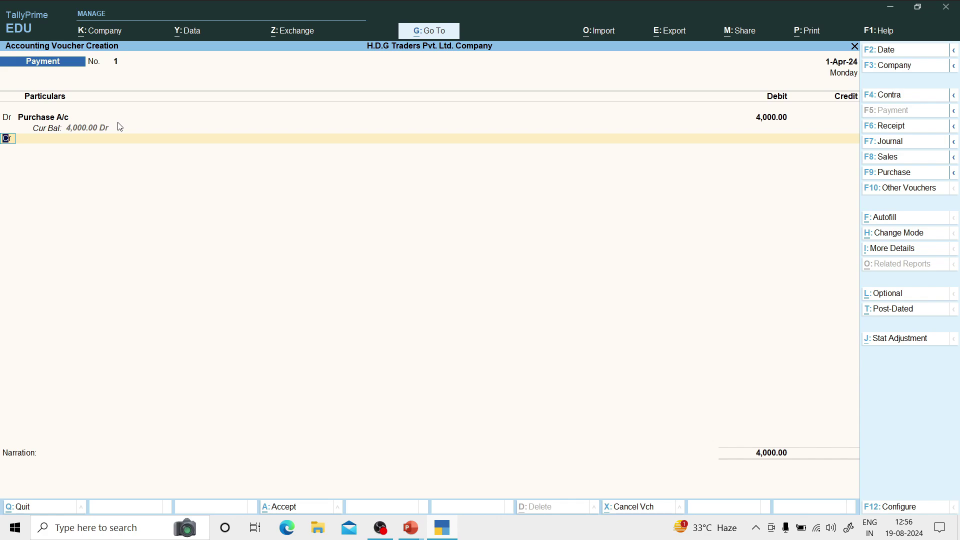
Step: Credit Cash with 4000 in the Payment voucher and save the voucher with its narration left blank
key(Return)
key(alt+Tab)
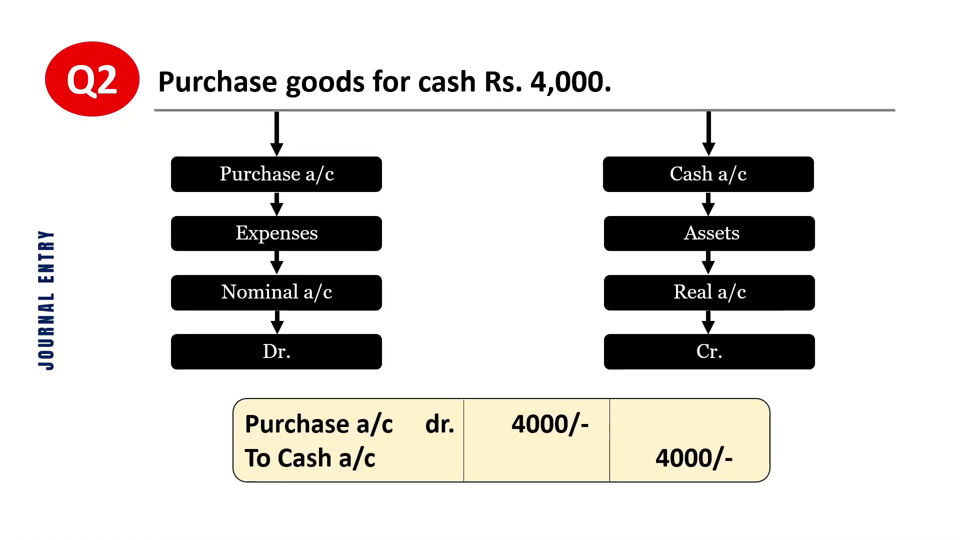
key(alt+Tab)
key(Down)
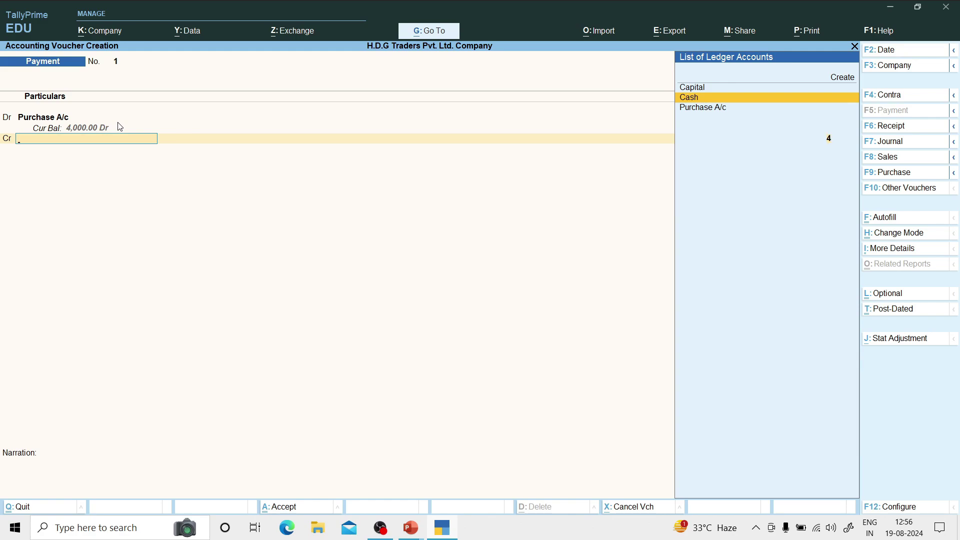
key(Return)
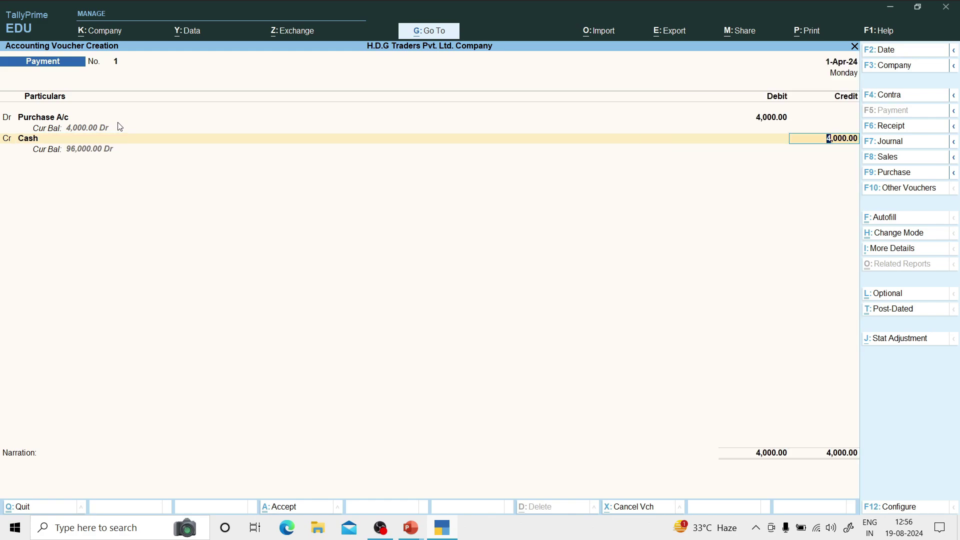
key(BackSpace)
key(Return)
key(Return)
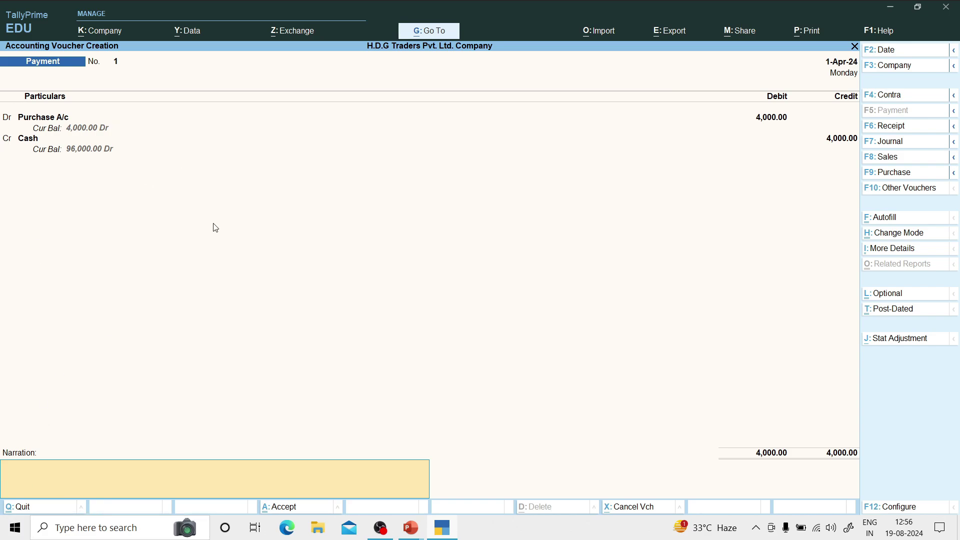
key(Return)
key(Return)
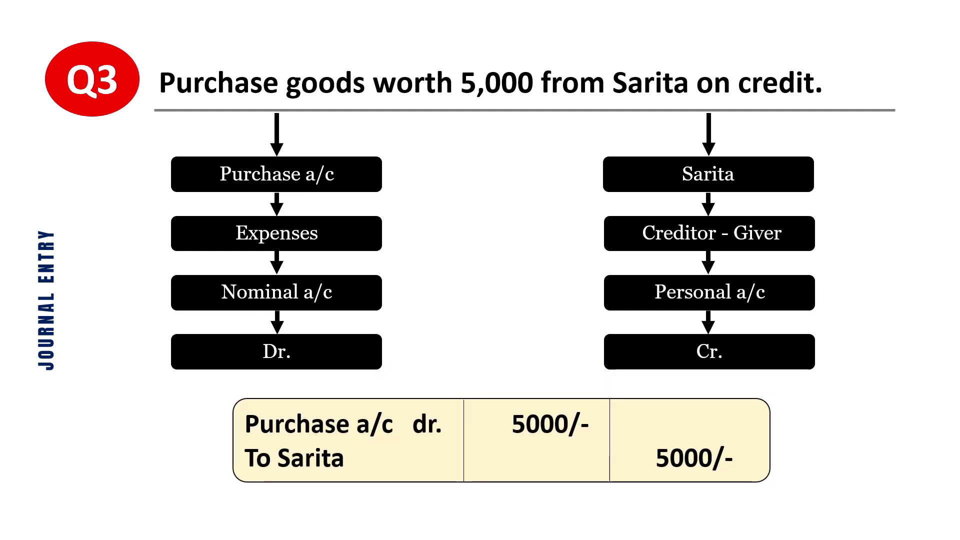
Step: Return to TallyPrime and start a Purchase voucher for the Q3 credit purchase
key(alt+Tab)
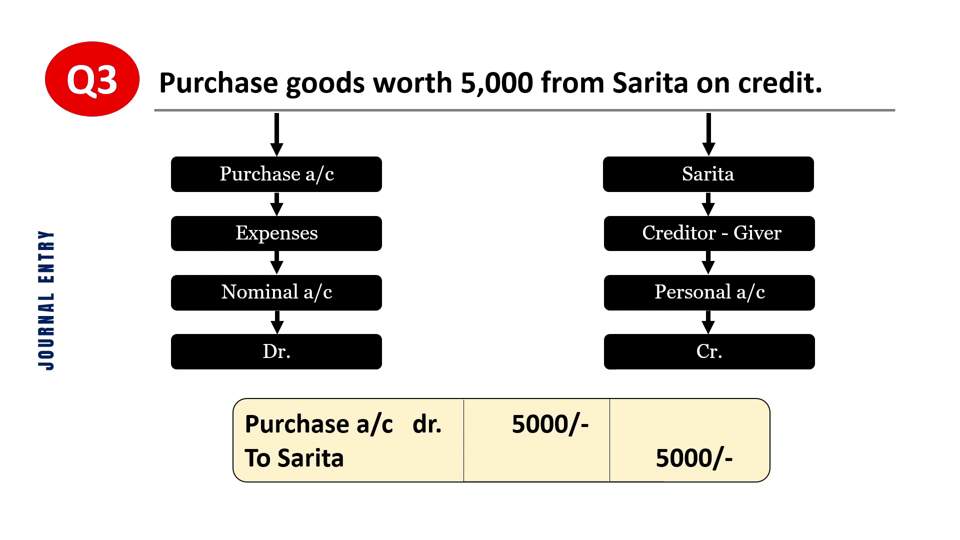
key(alt+Tab)
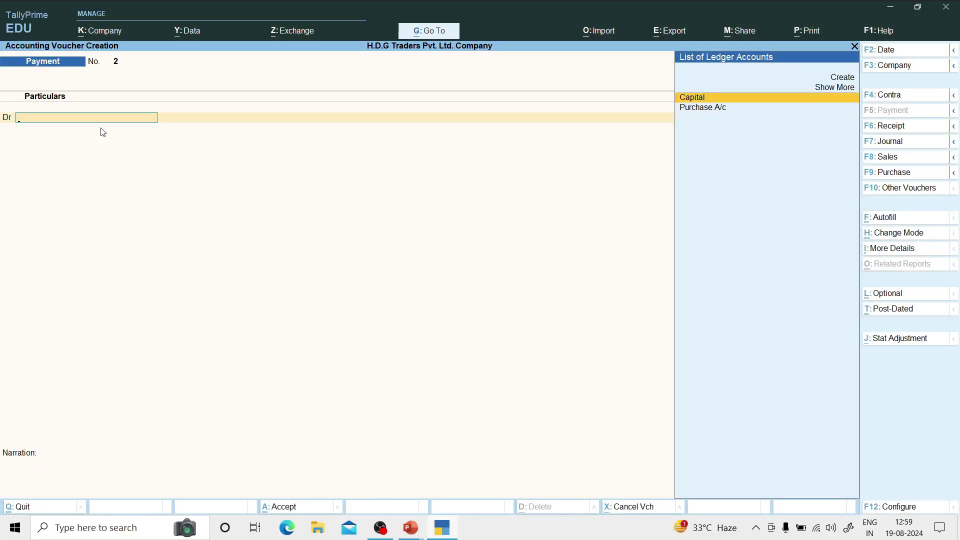
key(F9)
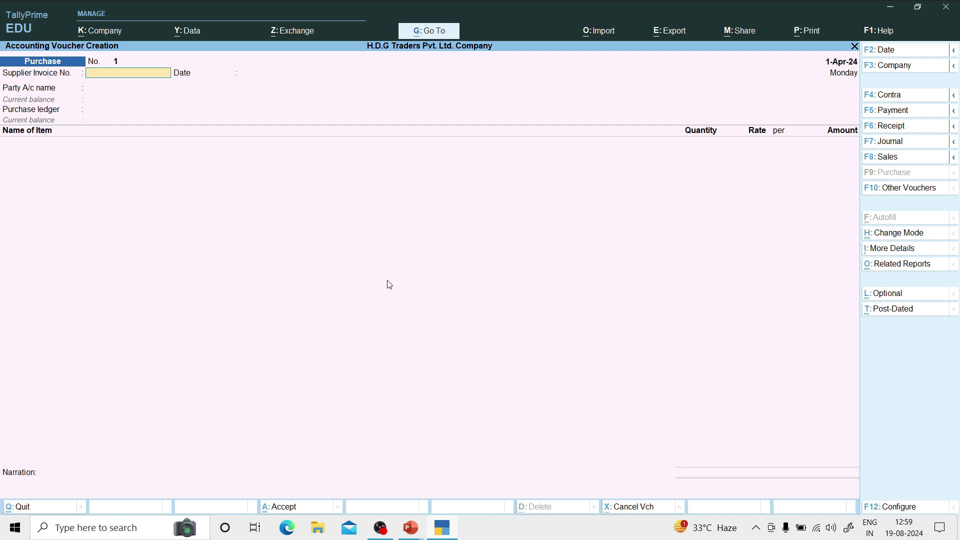
Step: Change the Purchase voucher's entry mode from item invoice to As Voucher
key(ctrl)
key(ctrl+h)
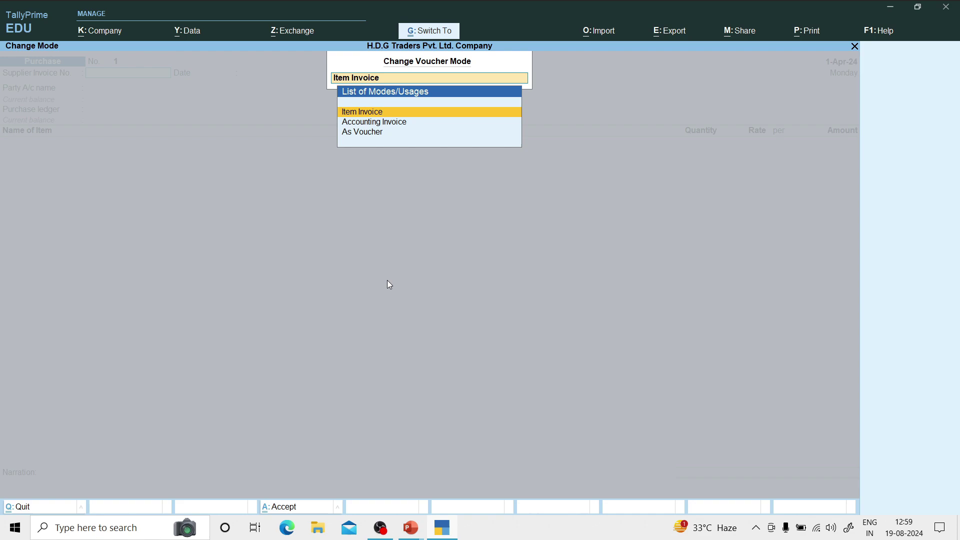
key(Down)
key(Down)
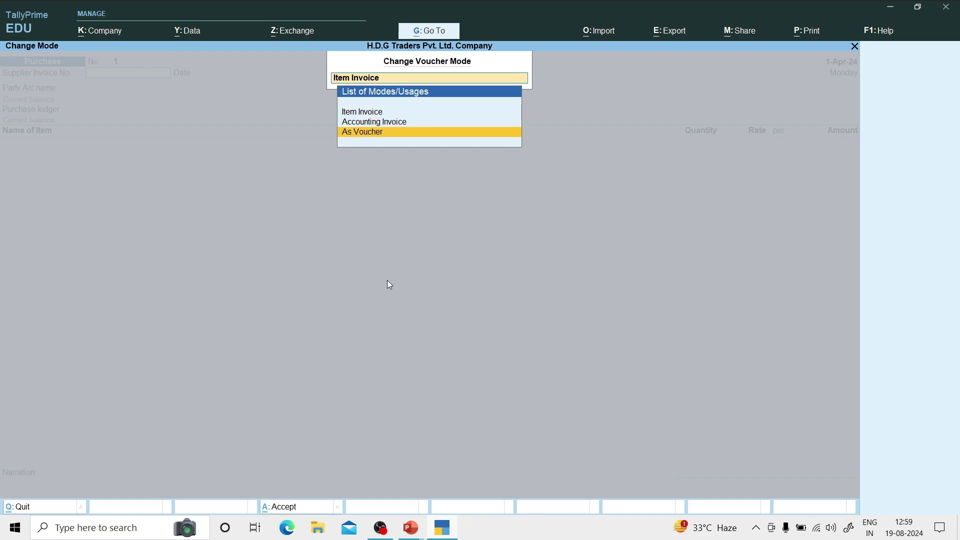
key(Up)
key(Up)
key(Down)
key(Up)
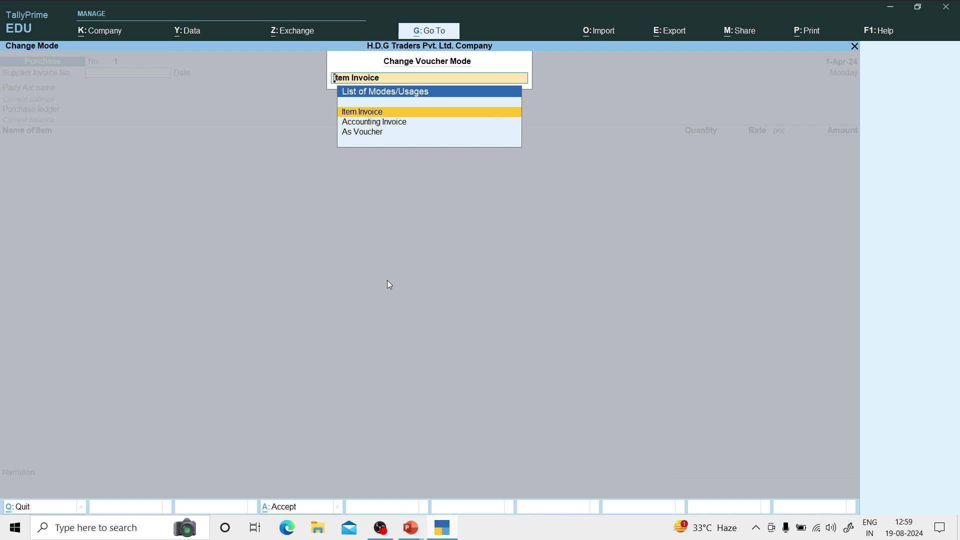
key(Down)
key(Down)
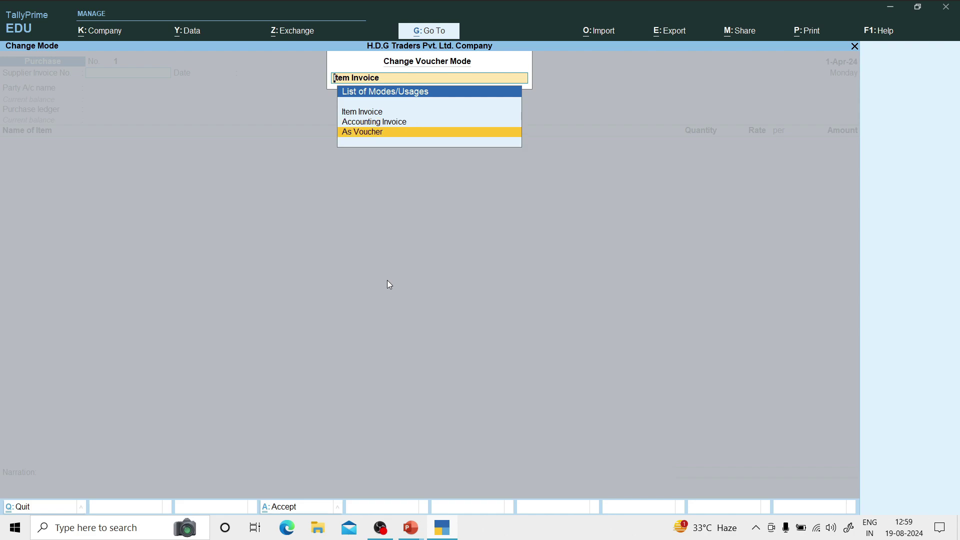
key(Return)
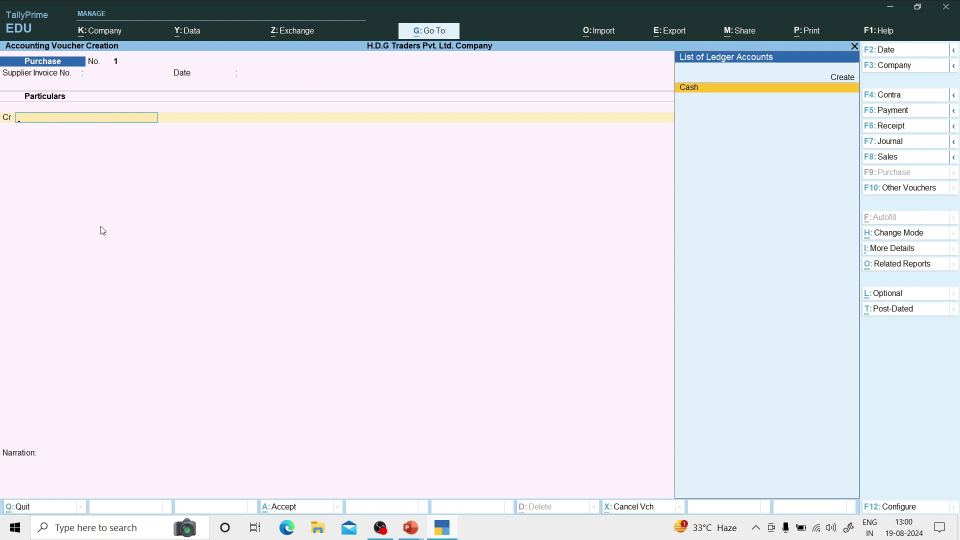
Step: Start a new ledger from the credit line, named after the Q3 supplier and grouped under Sundry Creditors
key(alt+c)
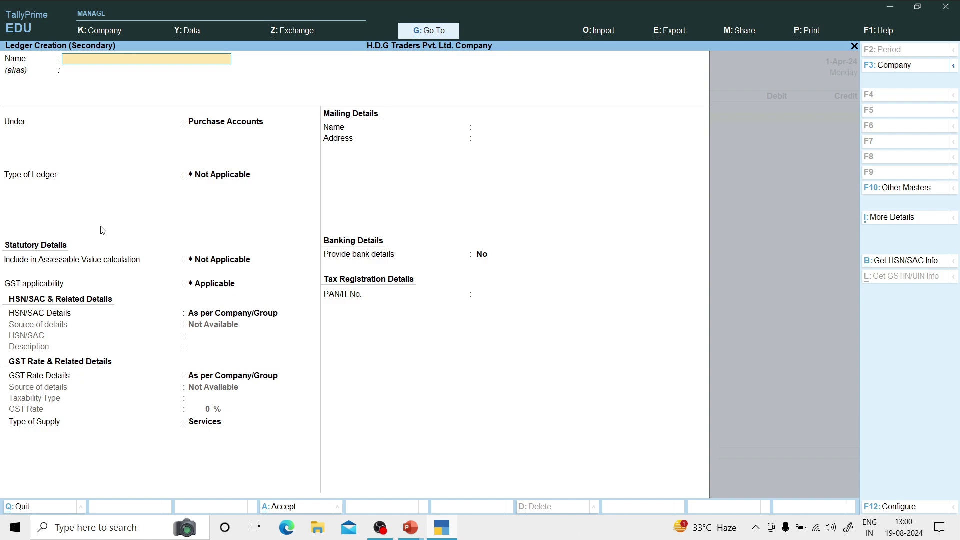
text(S)
text(atri)
key(BackSpace)
key(BackSpace)
key(BackSpace)
text(rita)
key(Return)
key(Return)
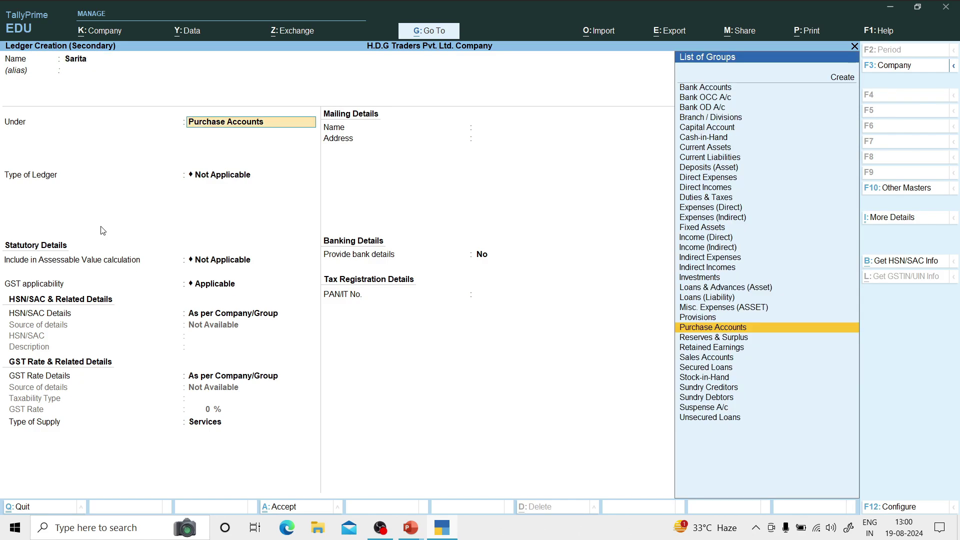
text(Cred)
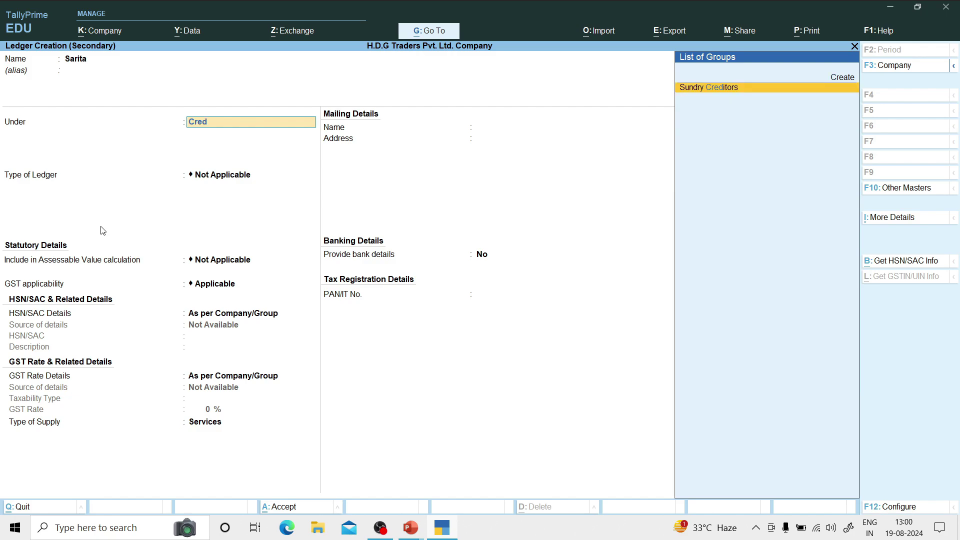
key(Return)
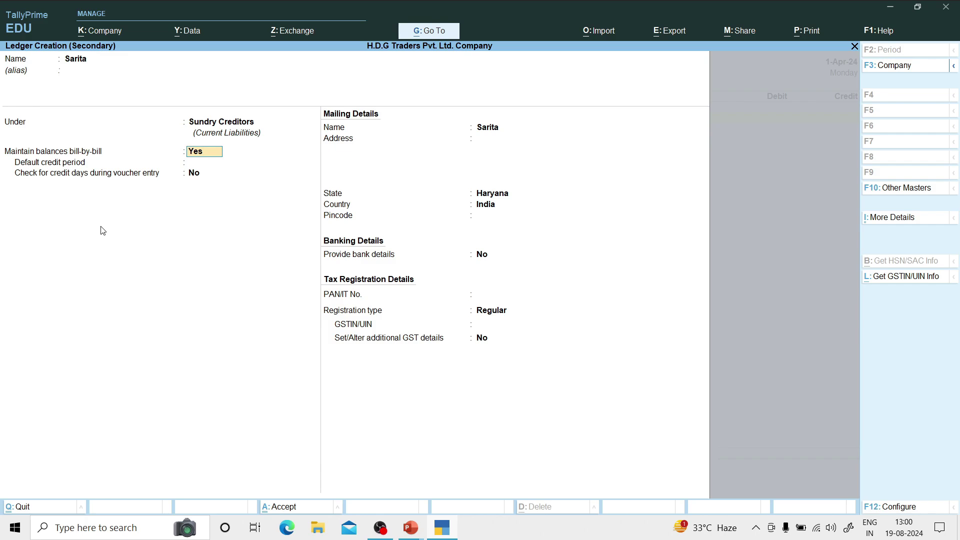
Step: Save the supplier ledger with bill-by-bill balances kept at Yes and the default mailing and tax details
key(BackSpace)
key(BackSpace)
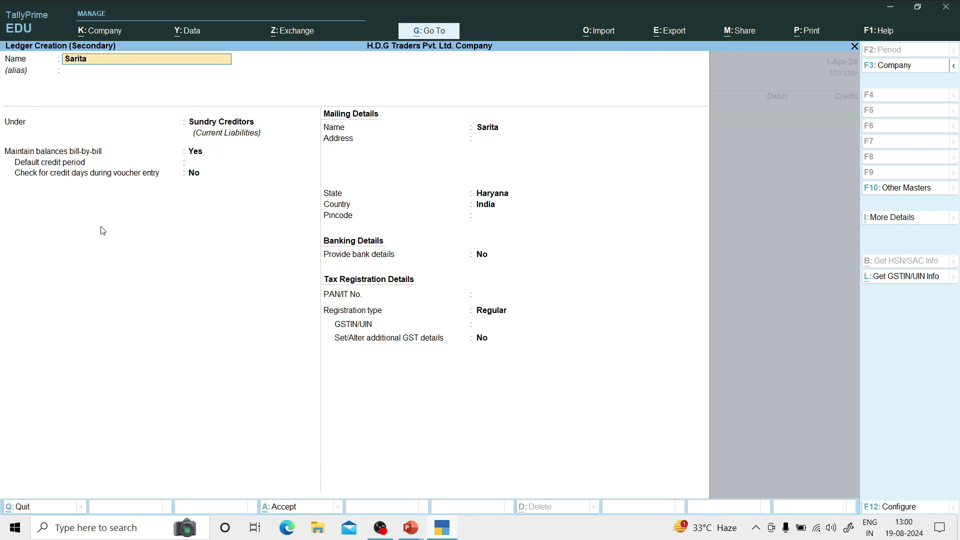
key(Return)
key(Return)
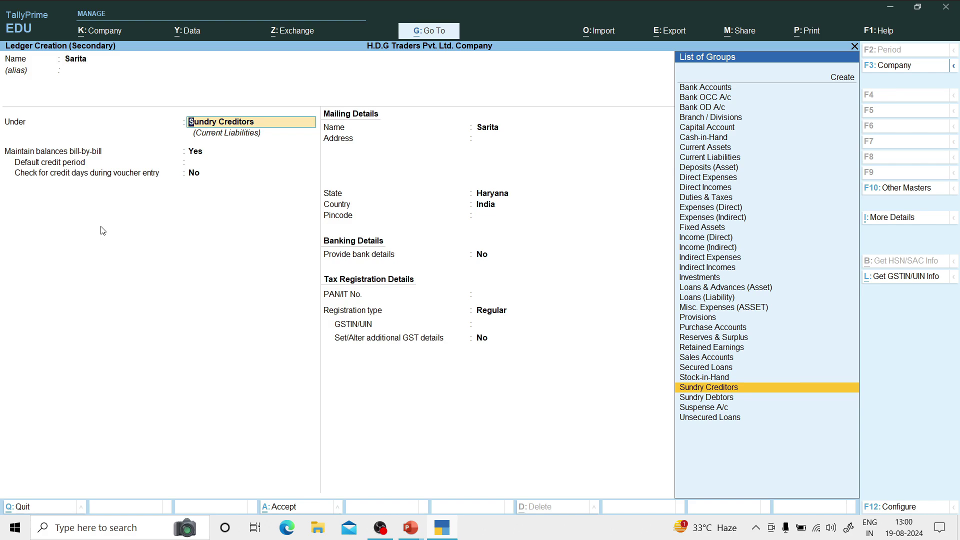
key(Return)
key(Return)
key(Return)
key(Return)
key(Return)
key(Return)
key(Return)
key(ctrl+a)
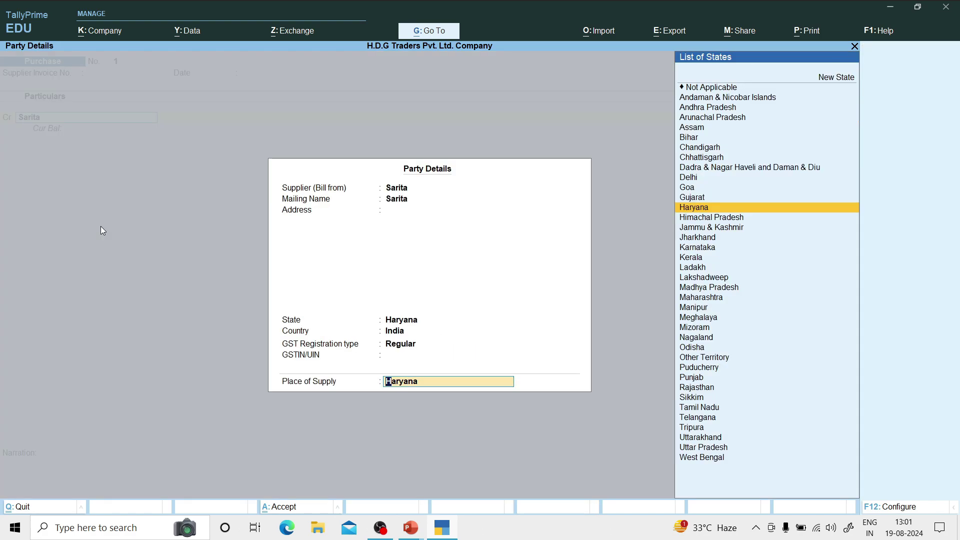
Step: Accept Haryana as the place of supply and credit the supplier with 5000 against New Ref 1
key(Return)
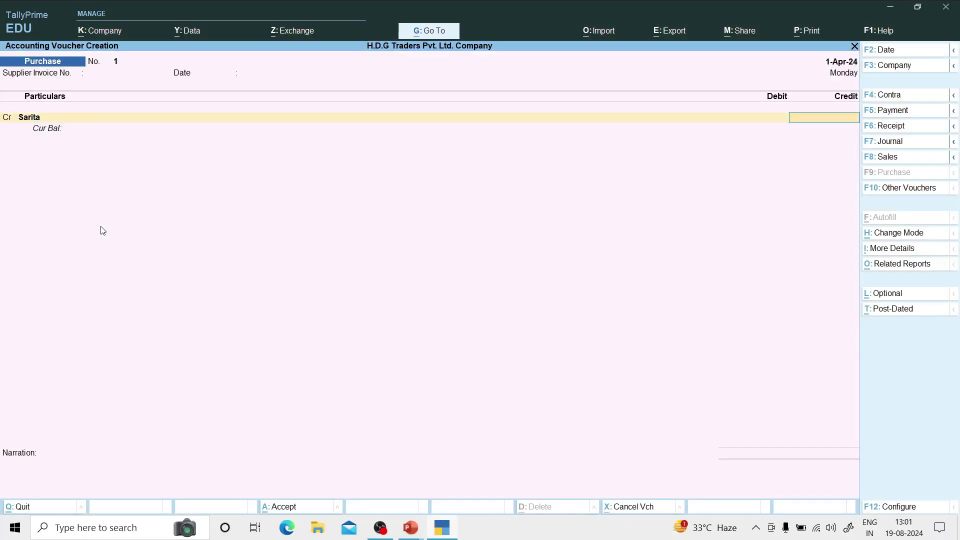
text(5000)
key(Return)
key(Return)
key(Return)
key(Return)
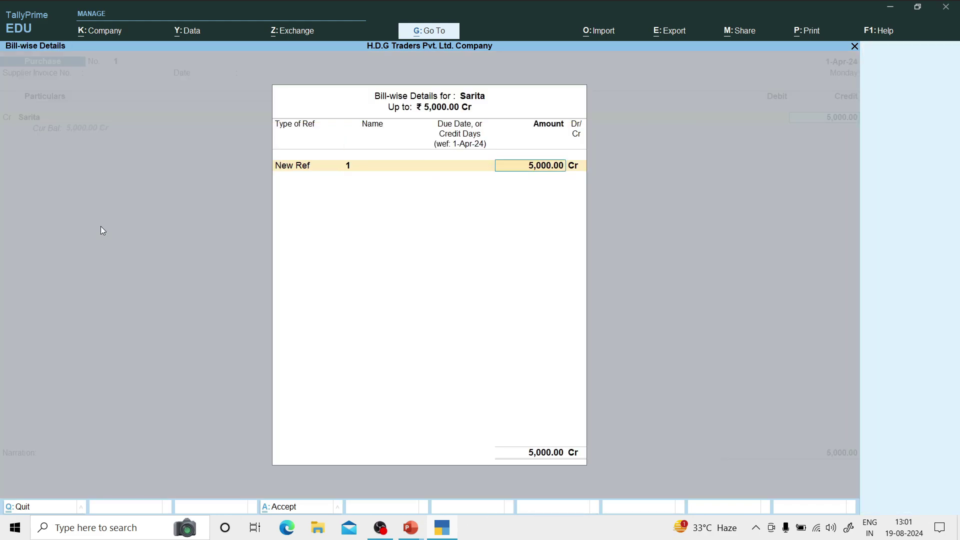
key(Return)
key(Return)
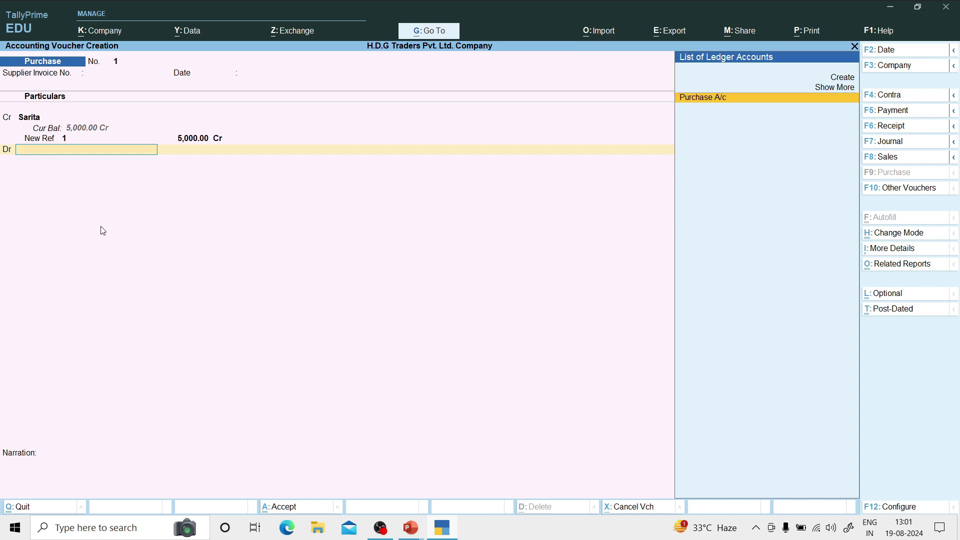
Step: Debit Purchase A/c with 5000 and complete the Purchase voucher with its narration left blank
key(alt+Tab)
key(alt+Tab)
key(Return)
key(Return)
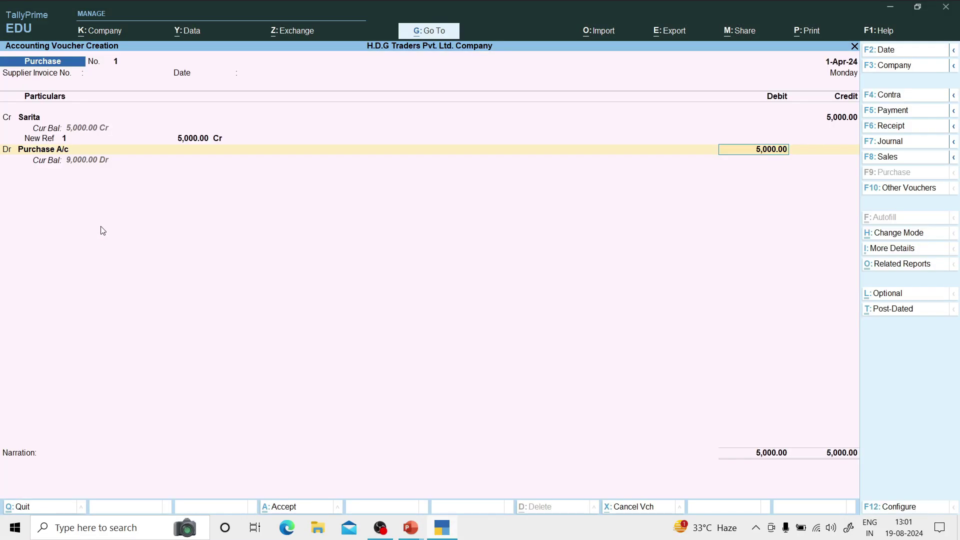
key(Return)
key(Return)
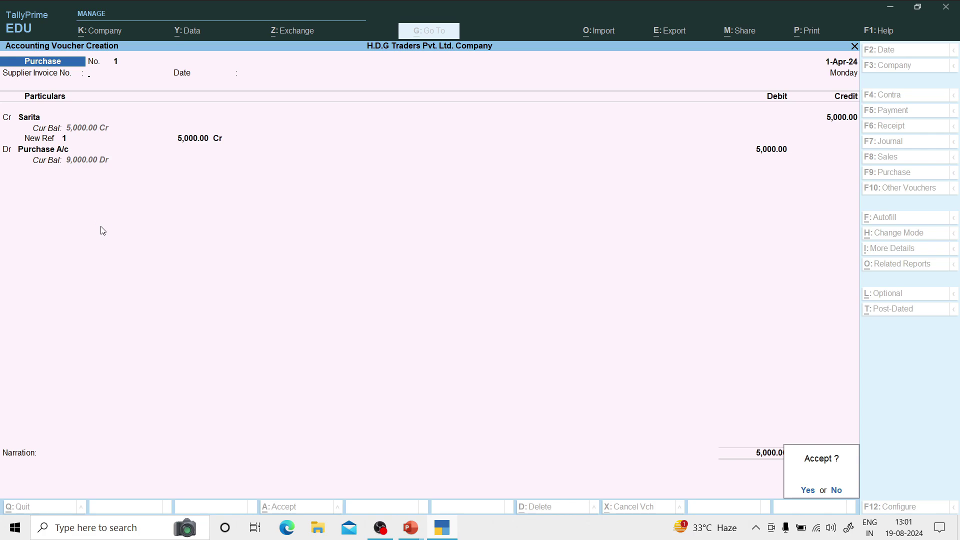
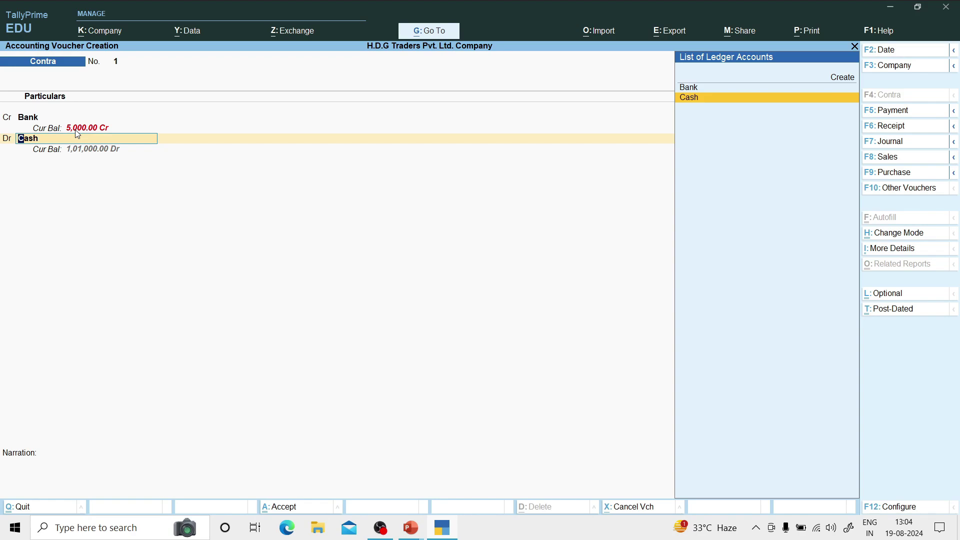
Step: Debit Cash with 5000 against Bank in the Contra voucher and save it without a narration
key(Return)
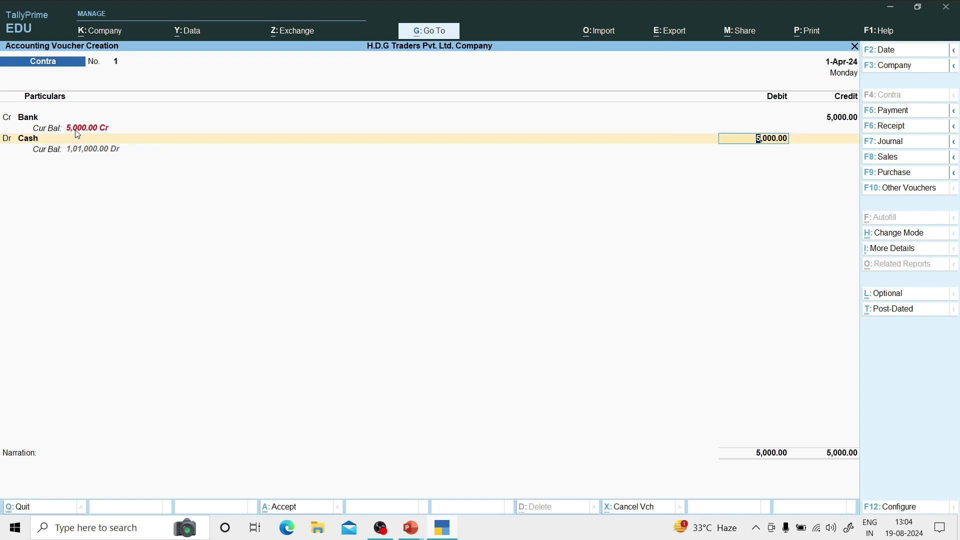
key(Return)
key(Return)
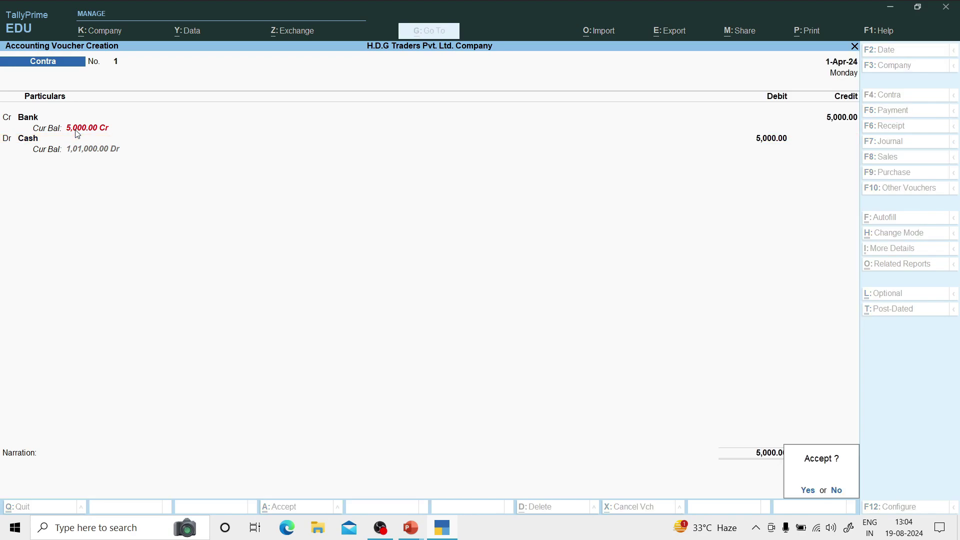
key(Return)
Step: Switch to the PowerPoint slideshow and review the Q5 journal entry for cash deposited into the bank
key(alt+Tab)
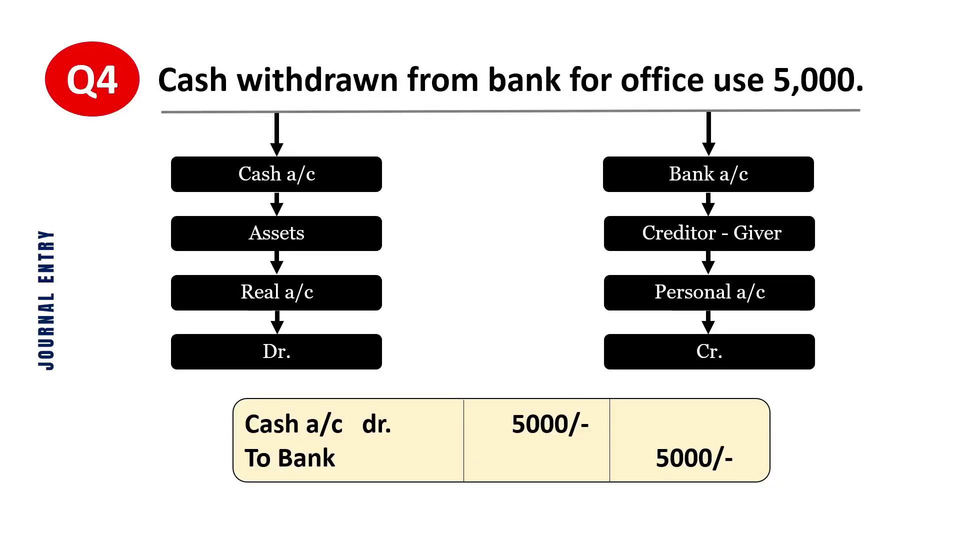
key(Right)
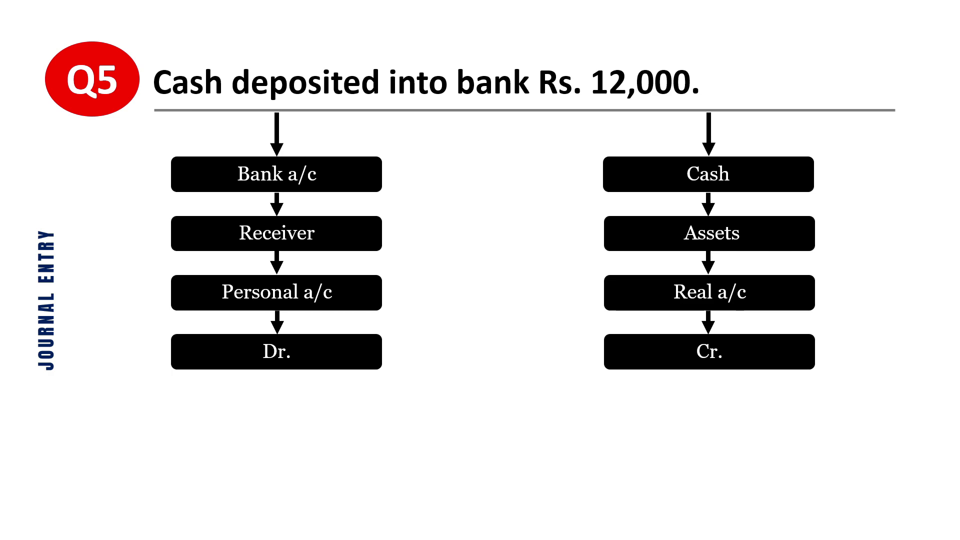
key(Right)
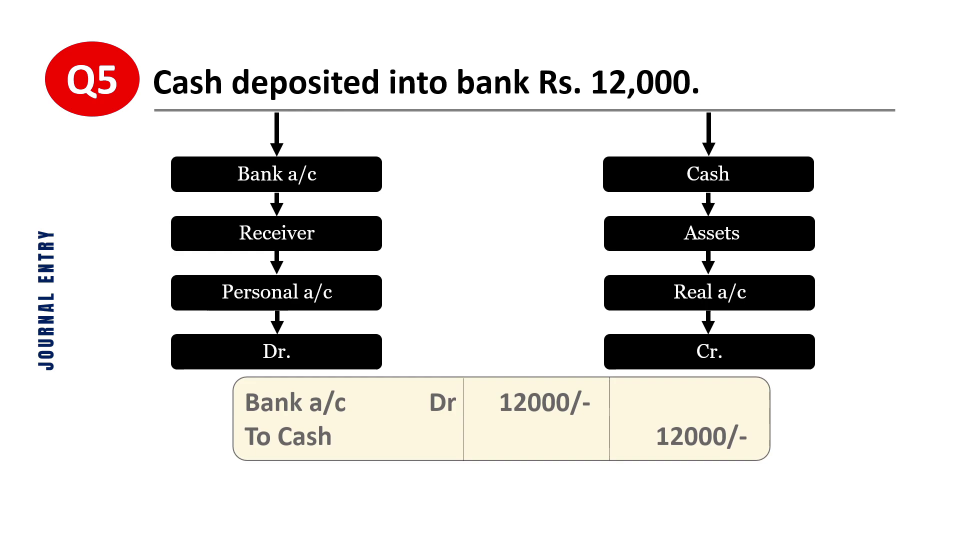
Step: Switch back to TallyPrime and credit Cash with 12000 in the new Contra voucher
key(alt+Tab)
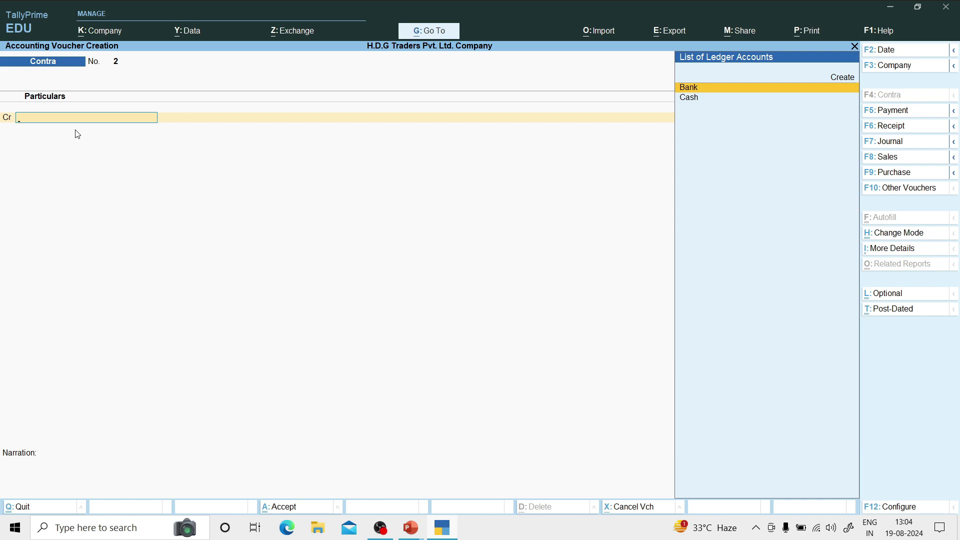
key(Down)
key(Return)
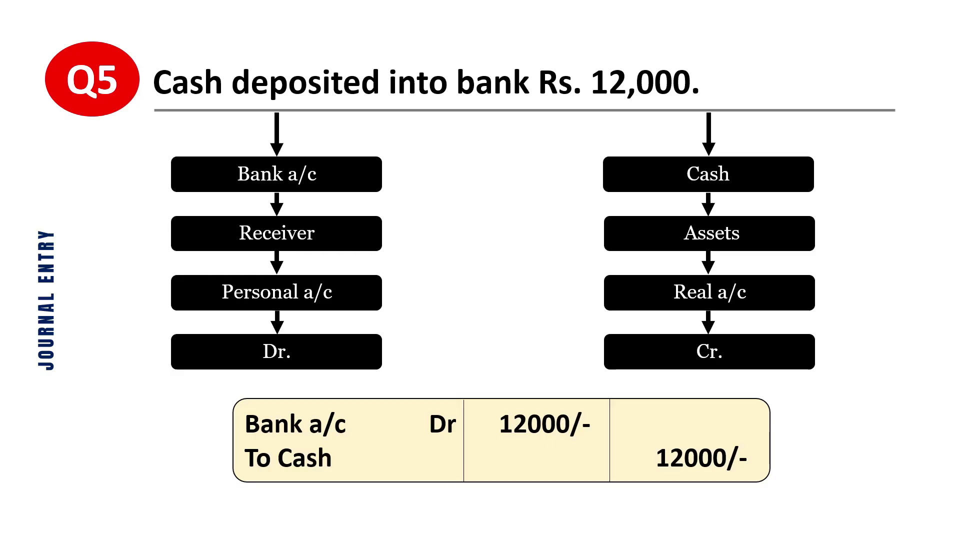
key(alt+Tab)
key(alt+Tab)
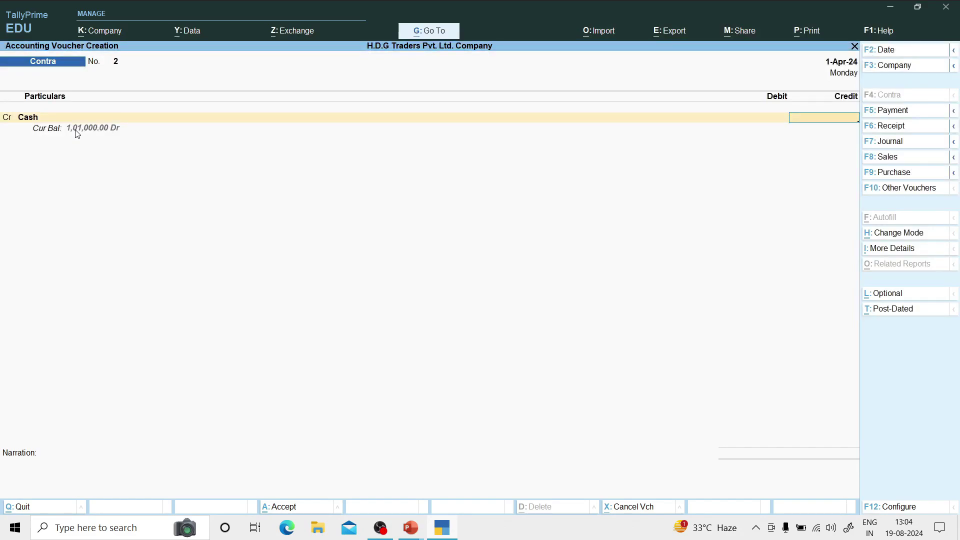
key(alt+Tab)
key(alt+Tab)
text(12000)
key(Return)
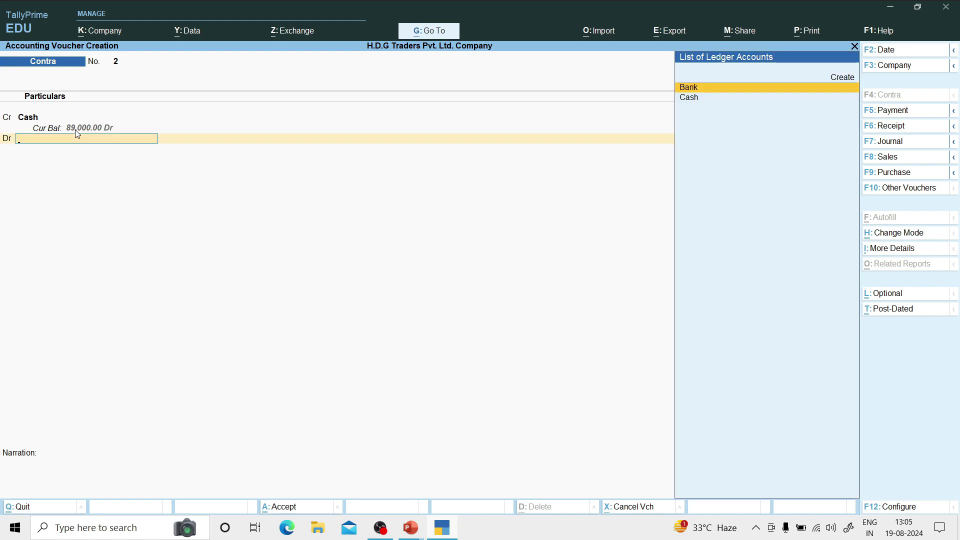
Step: Debit Bank with 12000 in the Contra voucher and allocate the amount as a Cash transaction
text(b)
key(Return)
key(Return)
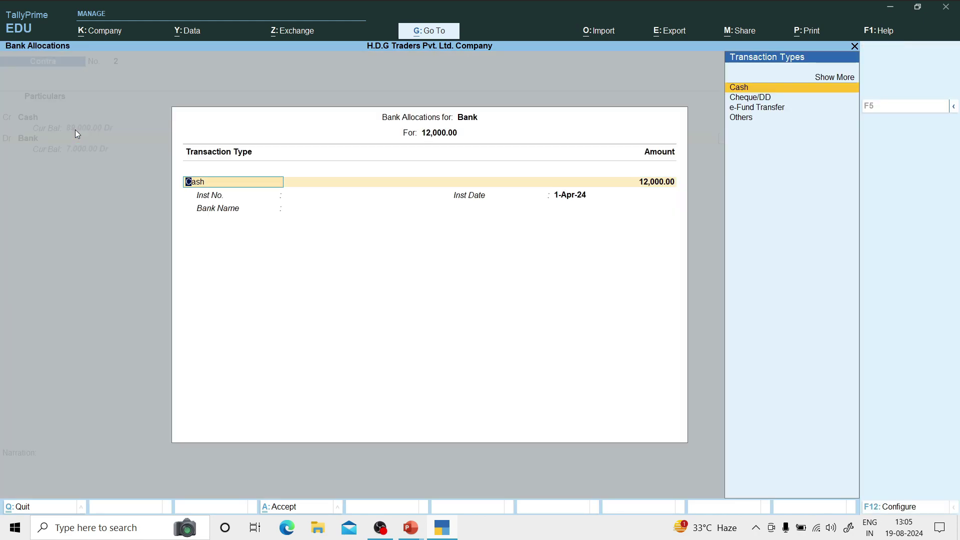
key(Return)
key(Return)
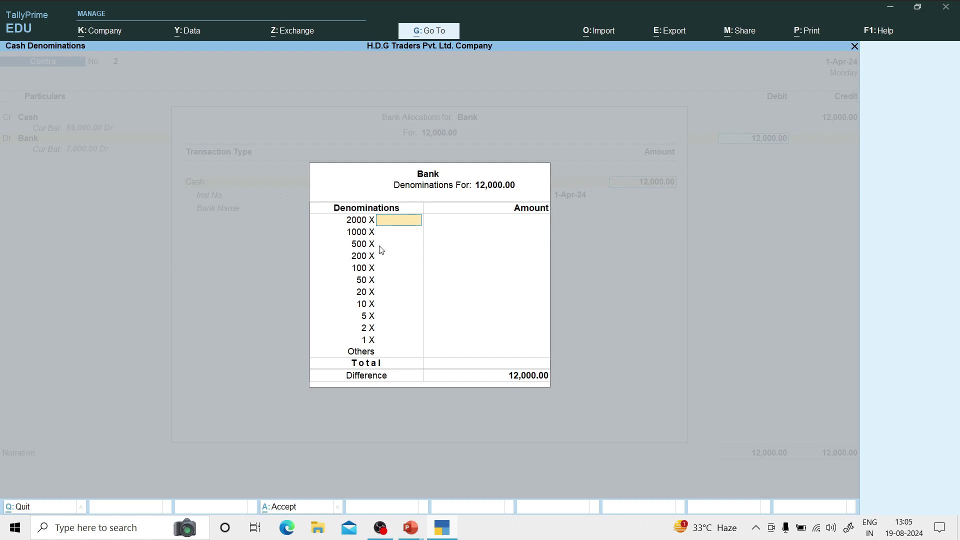
Step: Leave all the cash denominations blank and complete the bank allocation with Bank Name set to Not Applicable
key(Return)
key(Return)
key(Return)
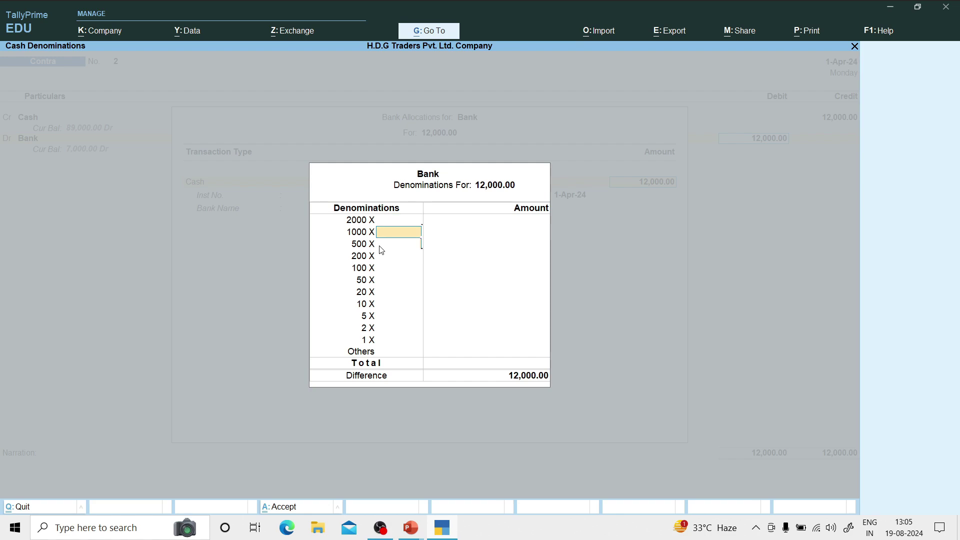
key(Return)
key(Return)
key(Return)
key(Return)
key(Return)
key(Return)
key(Return)
key(Return)
key(Return)
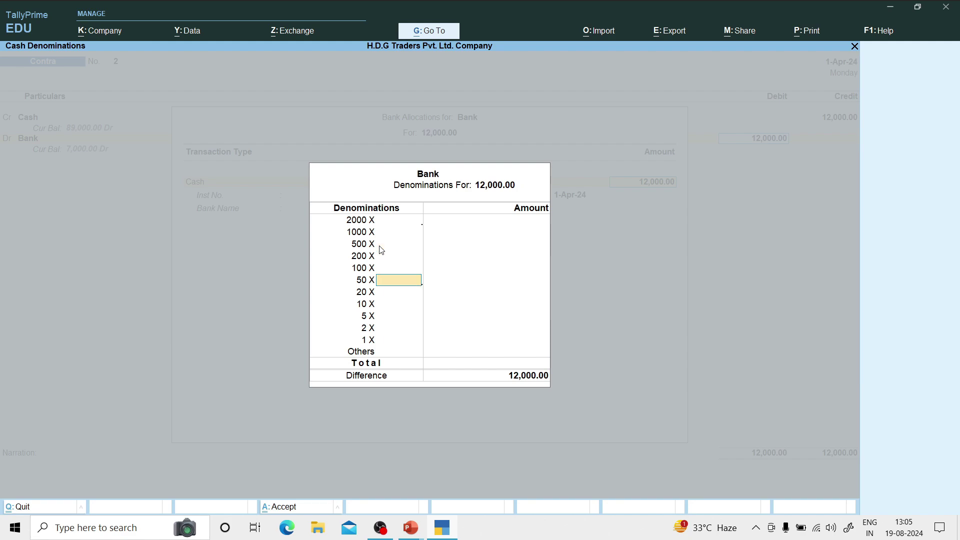
key(Return)
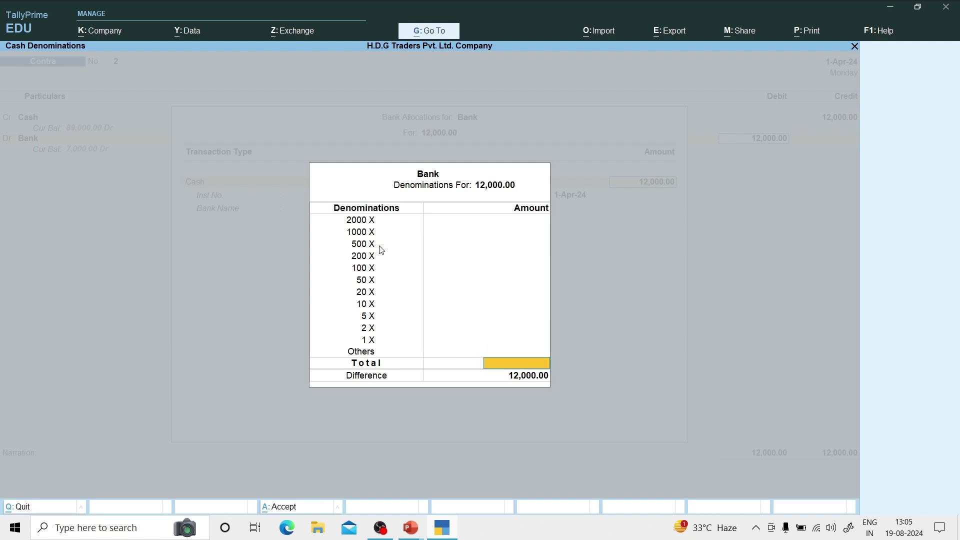
key(Return)
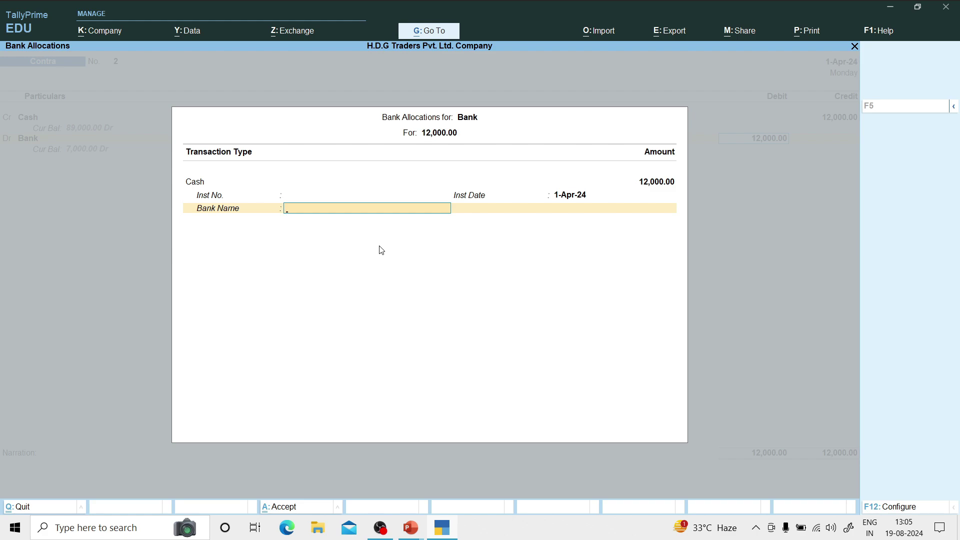
key(BackSpace)
key(Return)
key(Return)
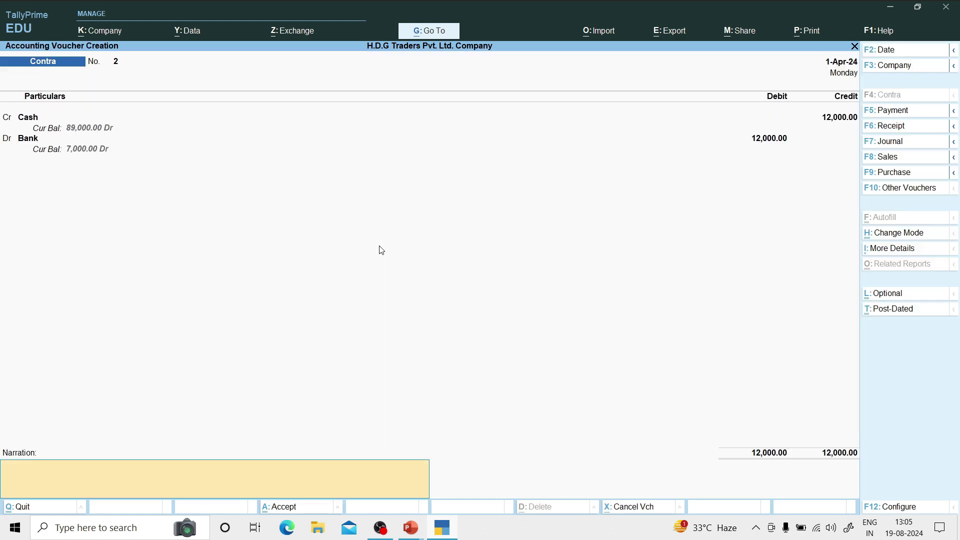
Step: Go back to the Bank debit line and reconfirm its cash allocation with the denominations left blank
key(BackSpace)
key(BackSpace)
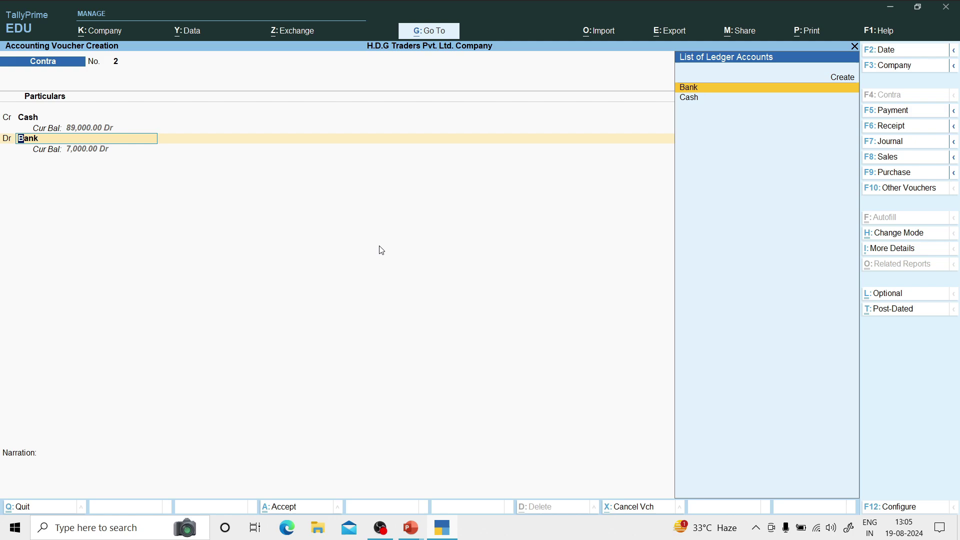
key(Return)
key(Return)
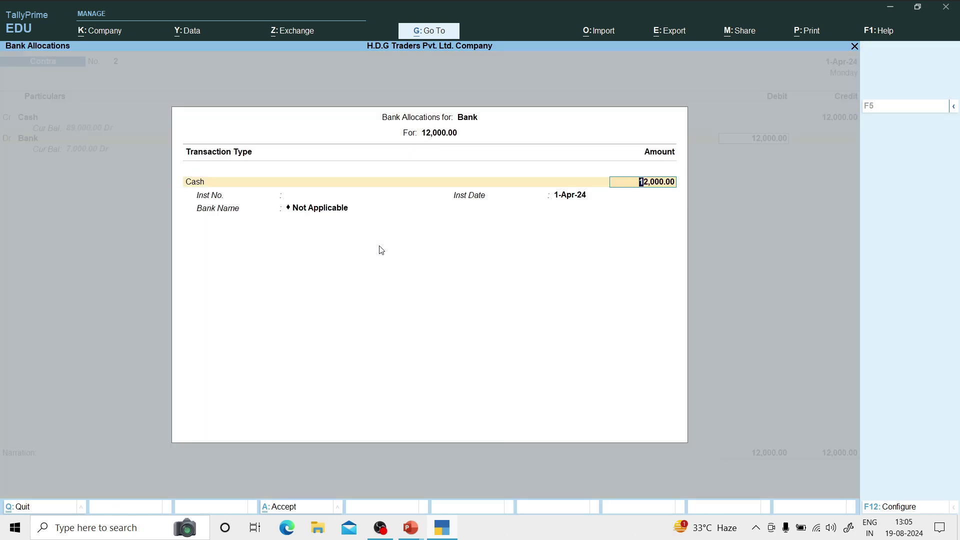
key(Return)
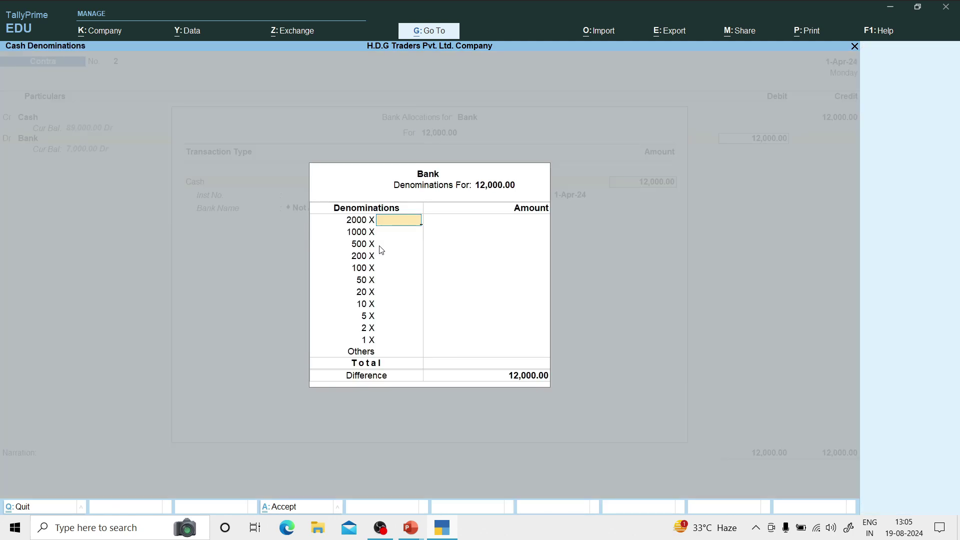
key(Return)
key(Return)
key(Return)
key(Return)
key(Return)
key(Return)
key(Return)
key(Return)
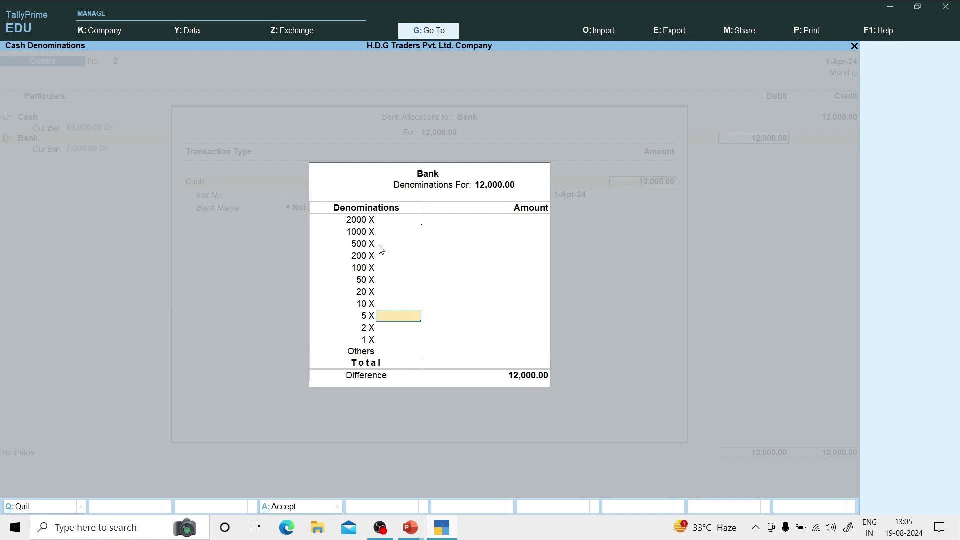
key(Return)
key(Return)
key(Return)
key(Return)
key(Return)
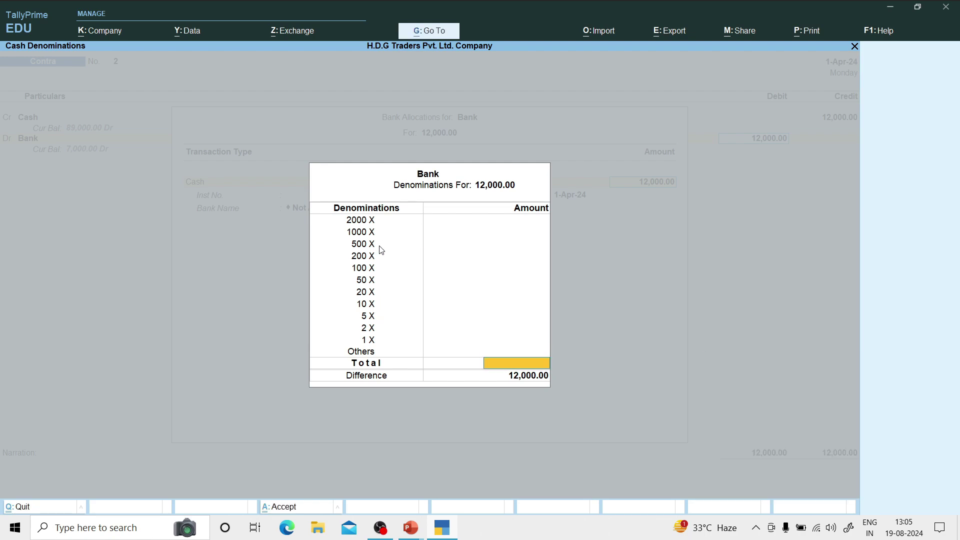
key(Return)
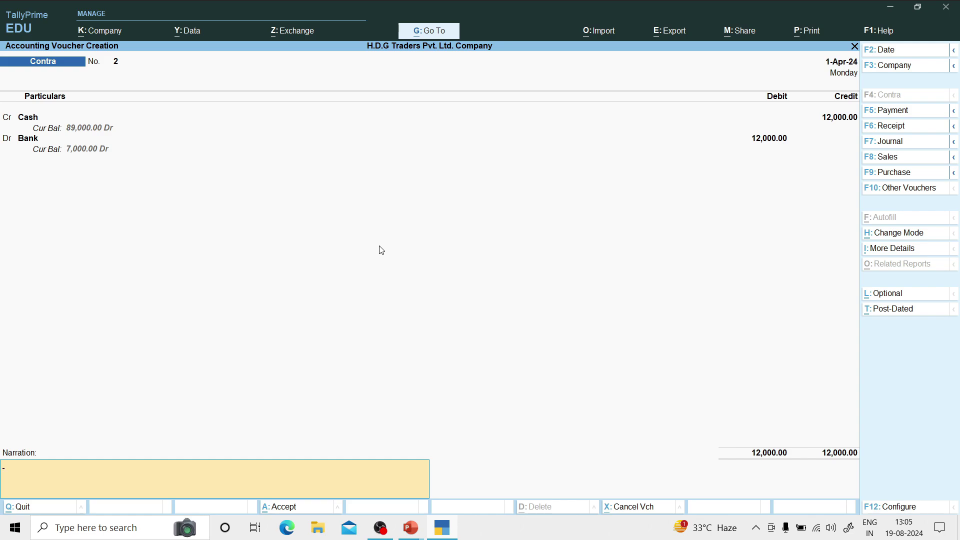
Step: Save the Contra voucher for the bank deposit without a narration
key(Return)
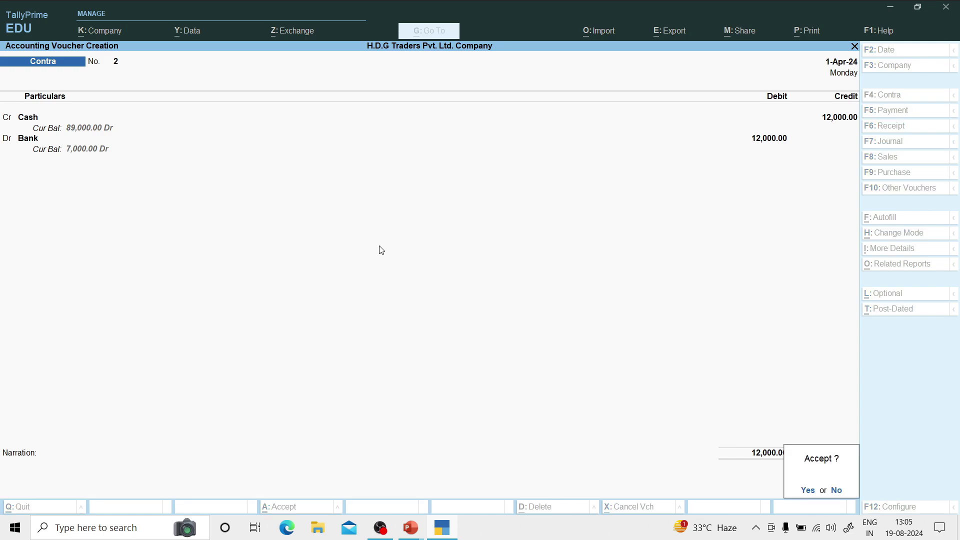
key(Escape)
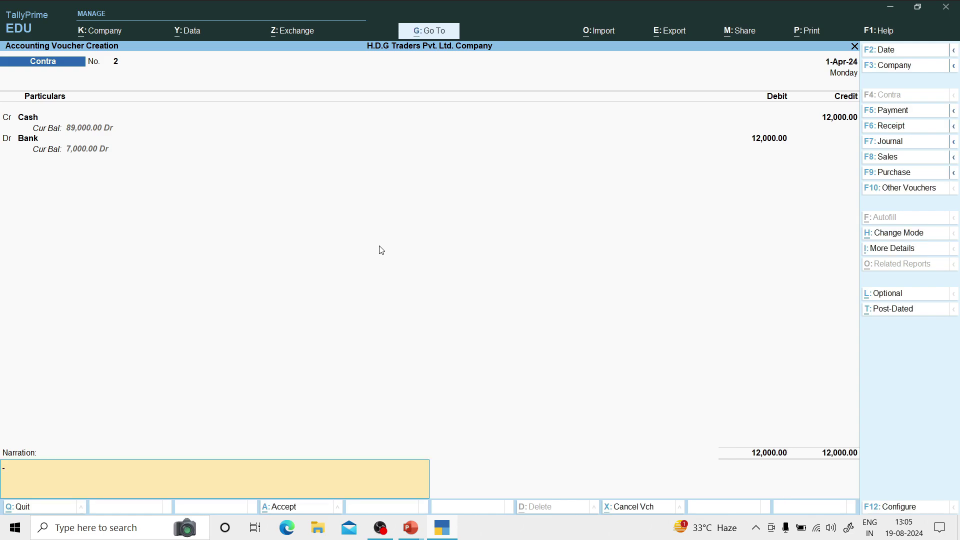
key(Return)
key(y)
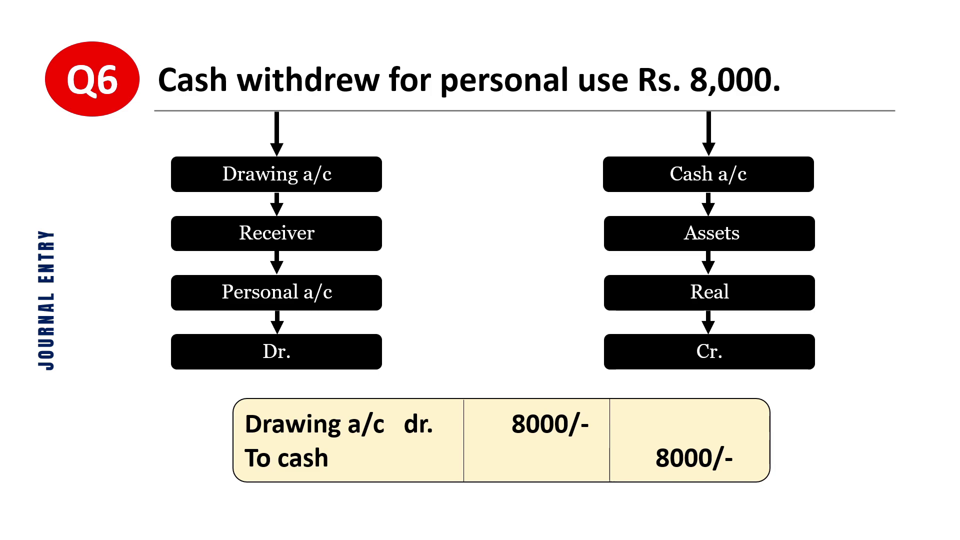
Step: Switch from the Q6 slide to TallyPrime and change the new voucher's type to Payment
key(alt+Tab)
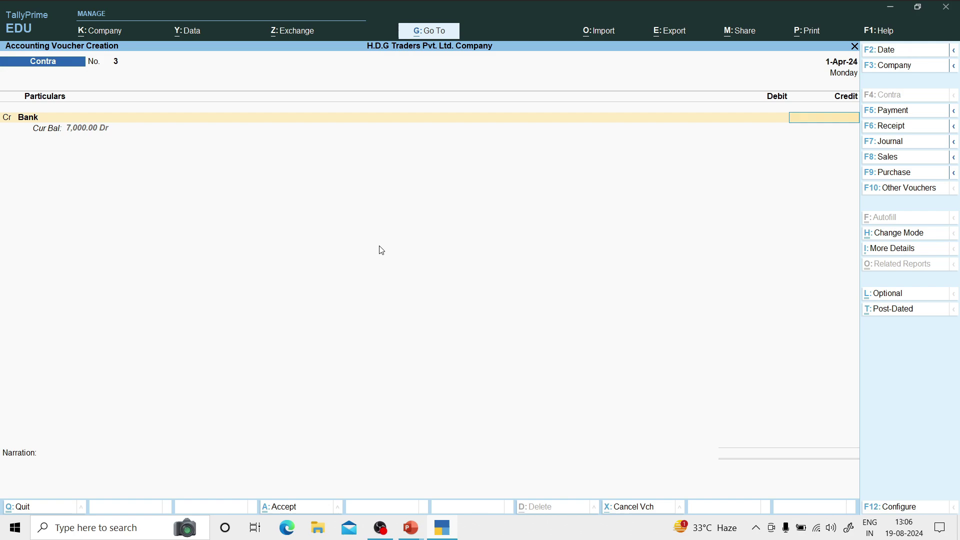
key(F5)
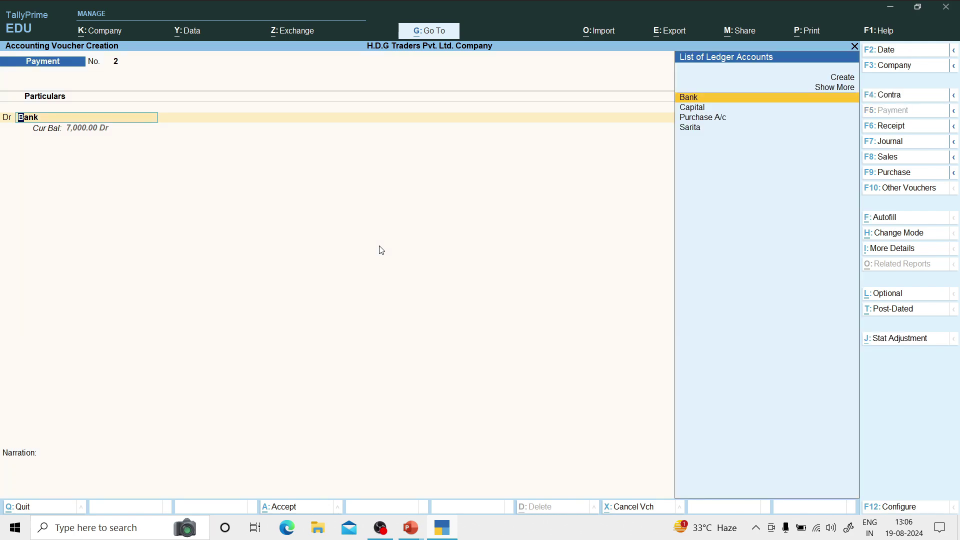
key(alt+Tab)
key(alt+Tab)
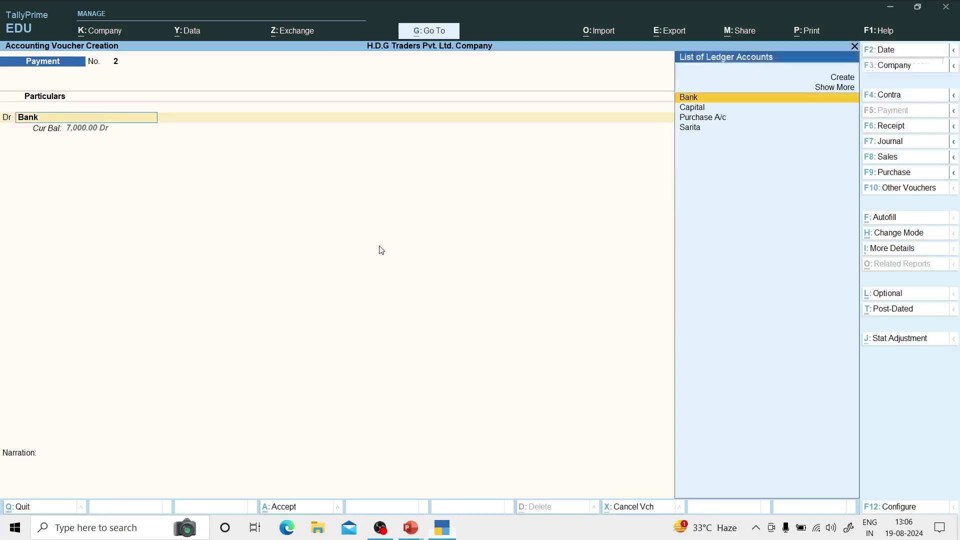
key(alt+c)
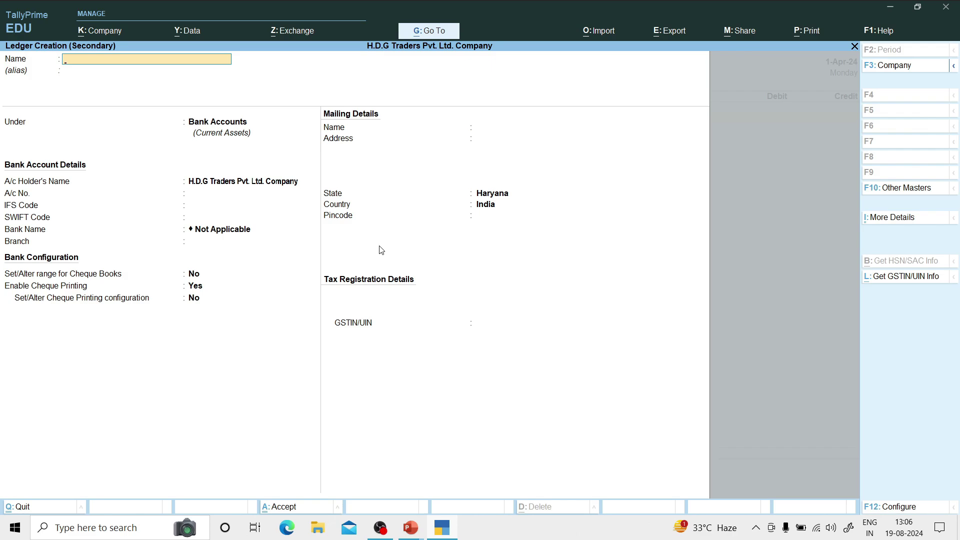
text(D)
key(BackSpace)
key(BackSpace)
key(Escape)
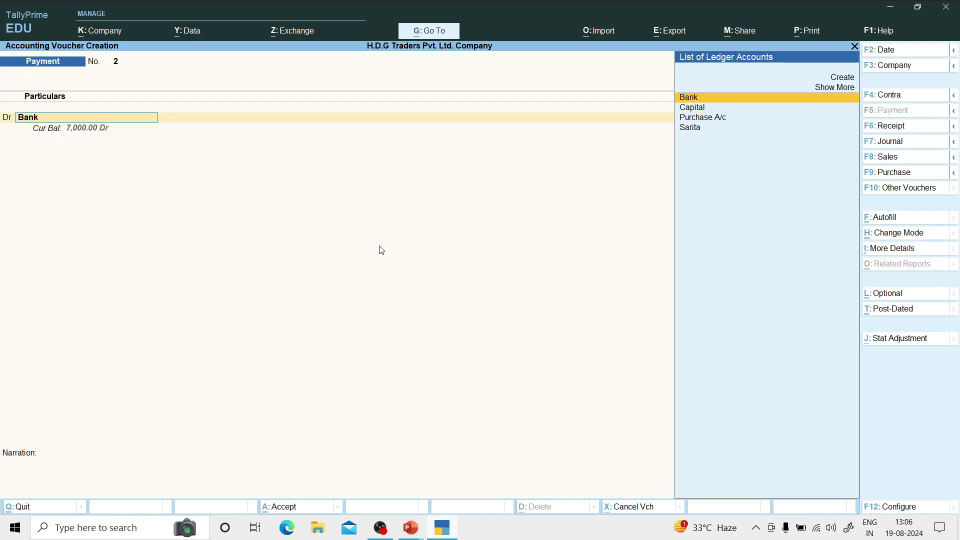
Step: Create a ledger named Drawing under the Capital Account group, keeping the default mailing and tax details
key(alt+c)
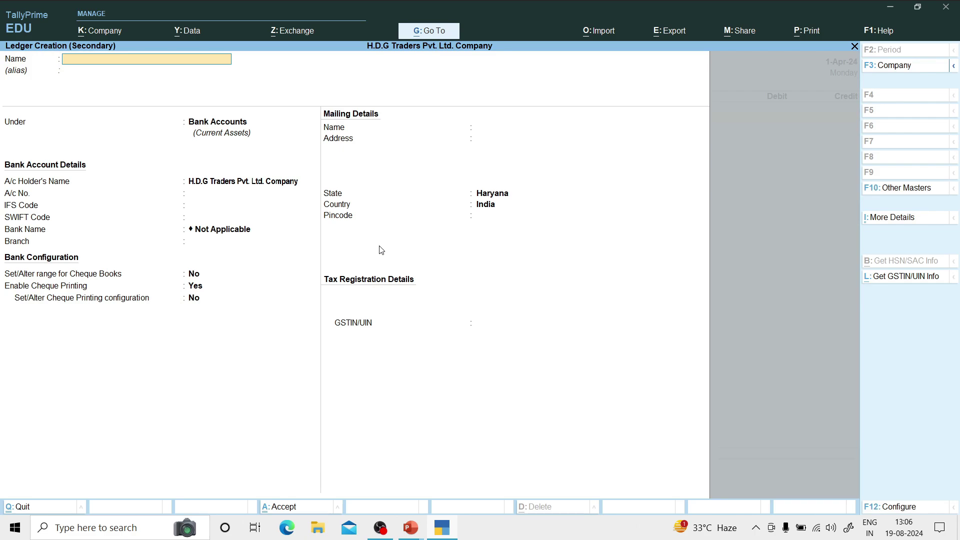
text(Drawing)
key(Return)
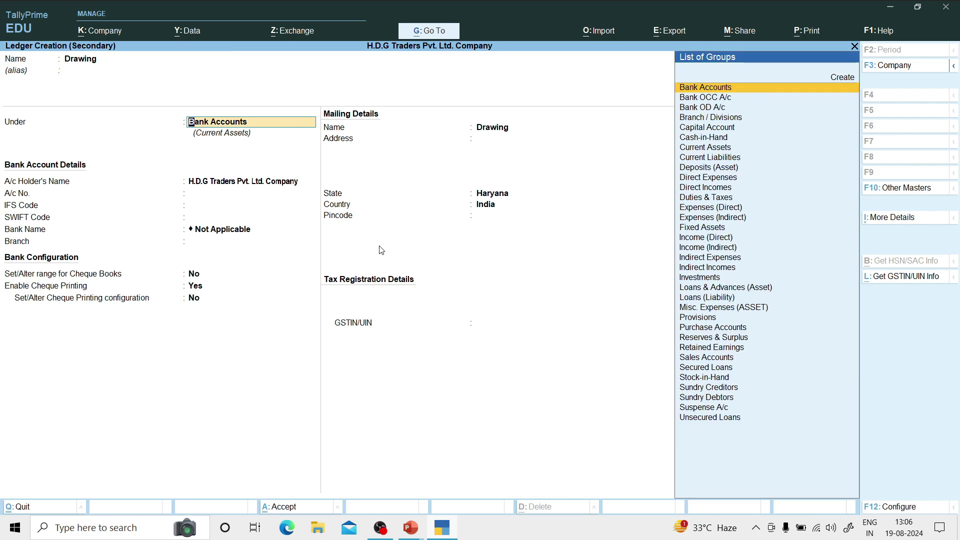
text(Cap)
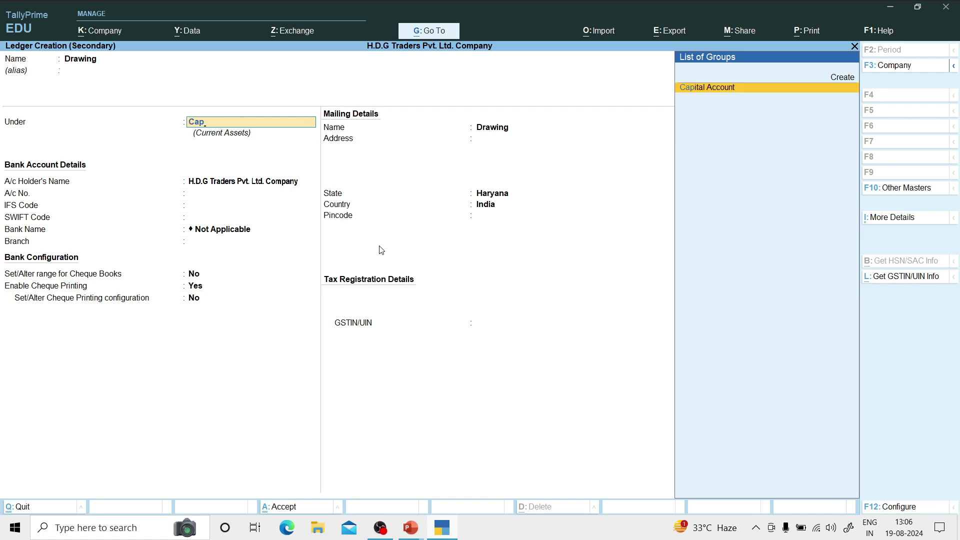
key(Return)
key(Return)
key(Return)
key(Return)
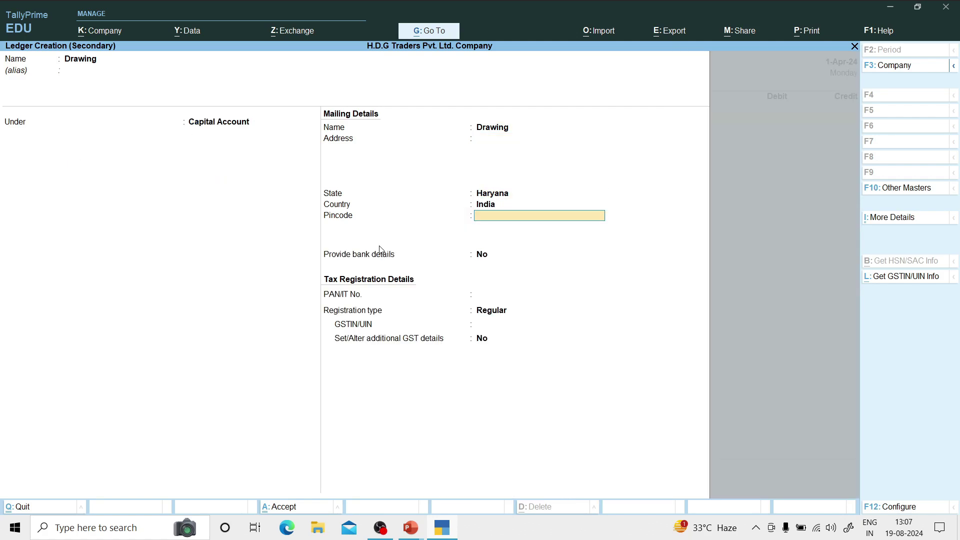
key(Return)
key(Return)
key(Return)
key(Return)
key(Return)
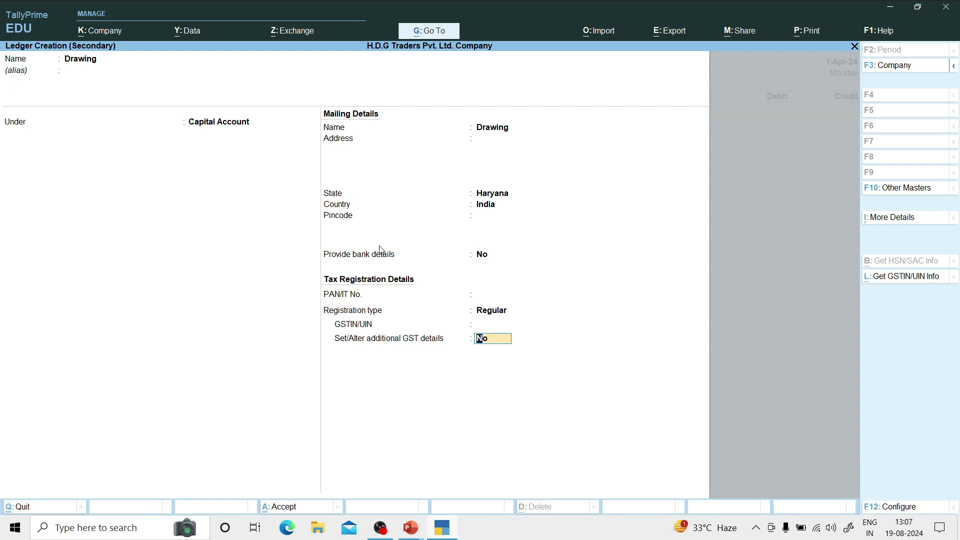
key(Return)
key(Return)
Step: Check the Q6 slide's amount and debit Drawing with 8000 in the Payment voucher
key(alt+Tab)
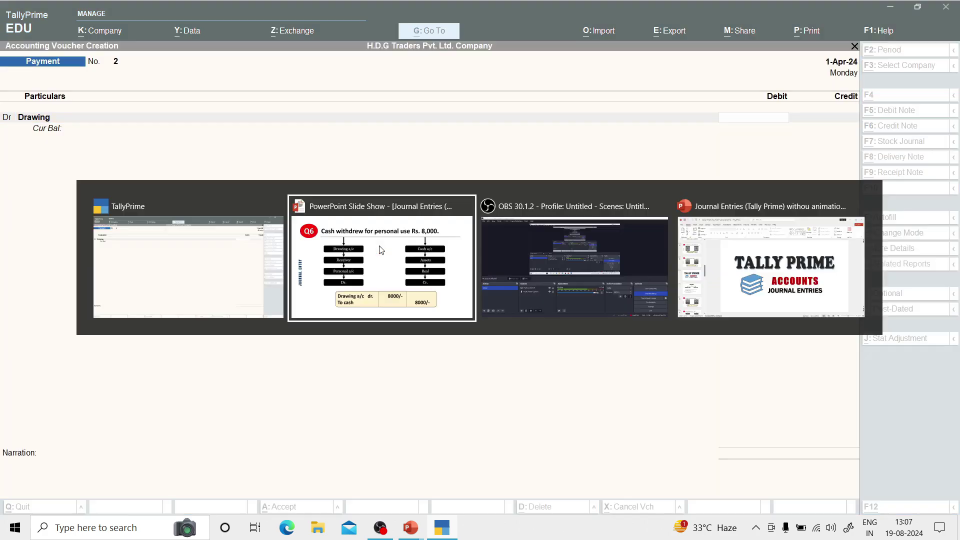
key(alt+Tab)
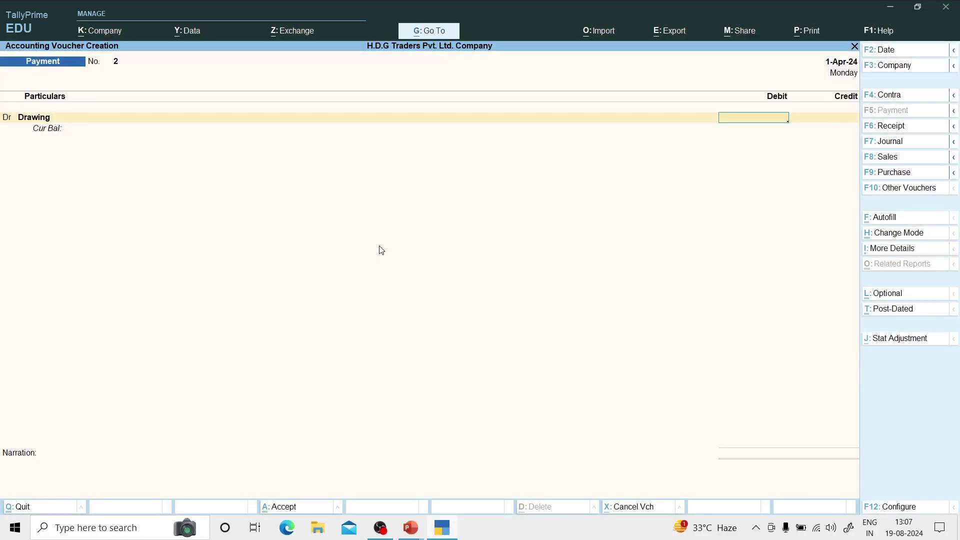
text(8000)
key(Return)
key(Return)
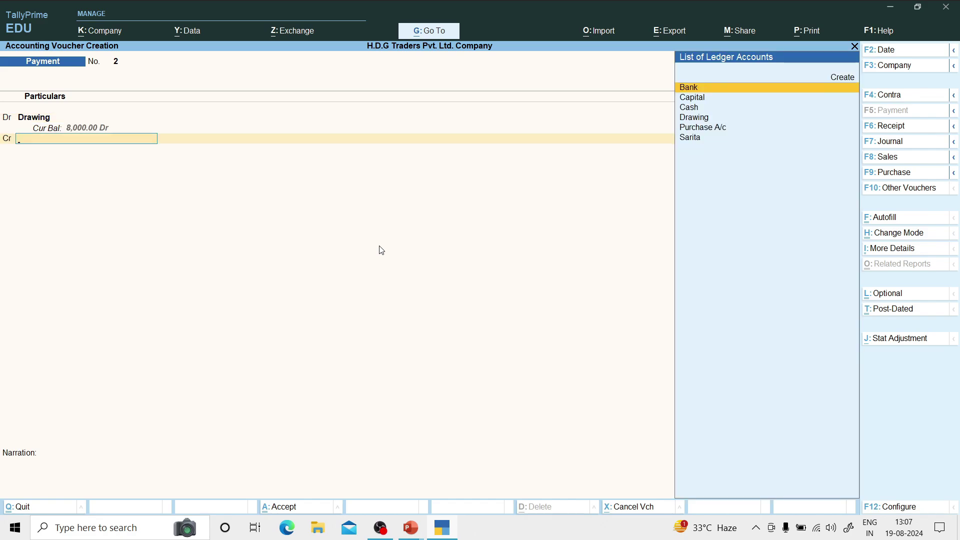
Step: Credit Cash with 8000 against Drawing and save the Payment voucher without a narration
key(alt+Tab)
key(alt+Tab)
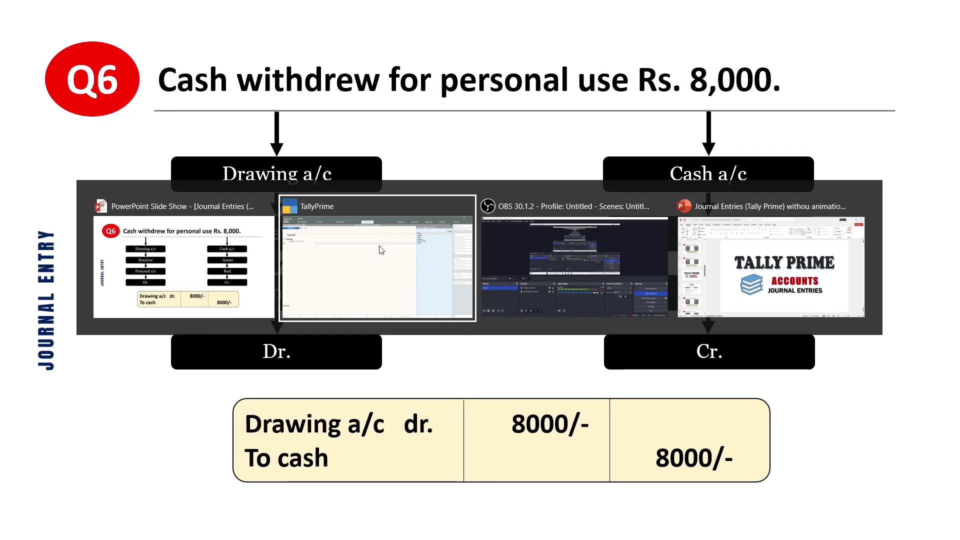
key(Down)
key(Down)
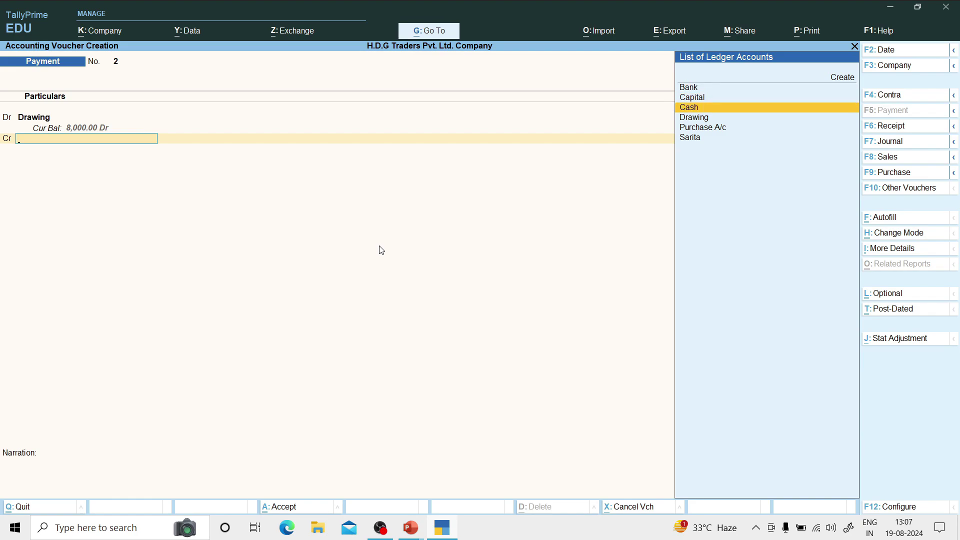
key(Return)
key(Return)
key(Return)
key(Return)
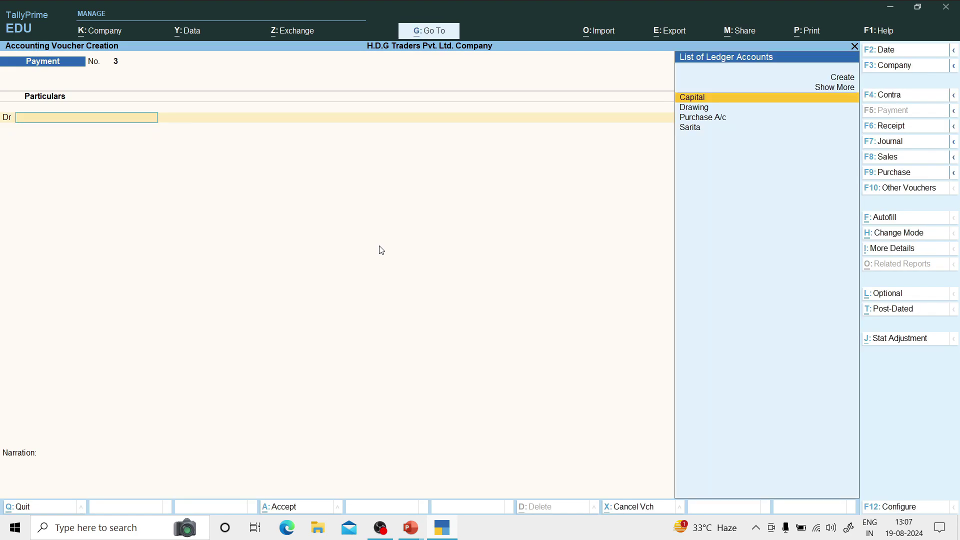
Step: Switch to the PowerPoint slideshow, review the Q7 journal entry for a cash payment, and return to TallyPrime
key(alt+Tab)
key(alt+Tab)
key(alt+Tab)
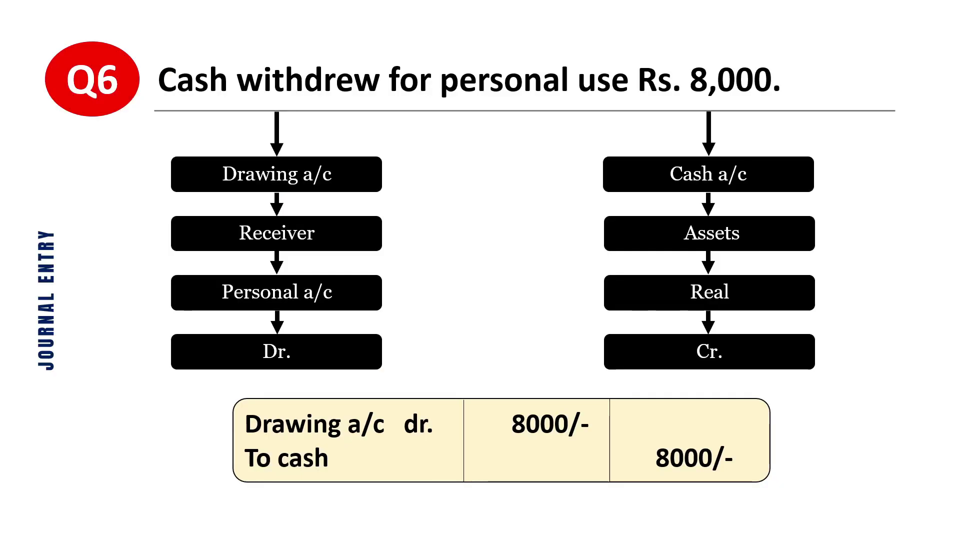
key(Right)
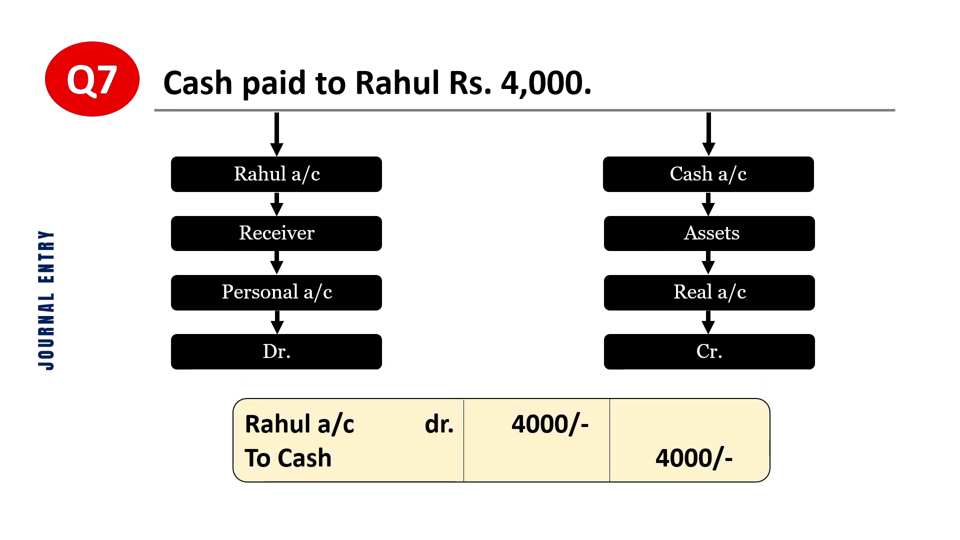
key(alt+Tab)
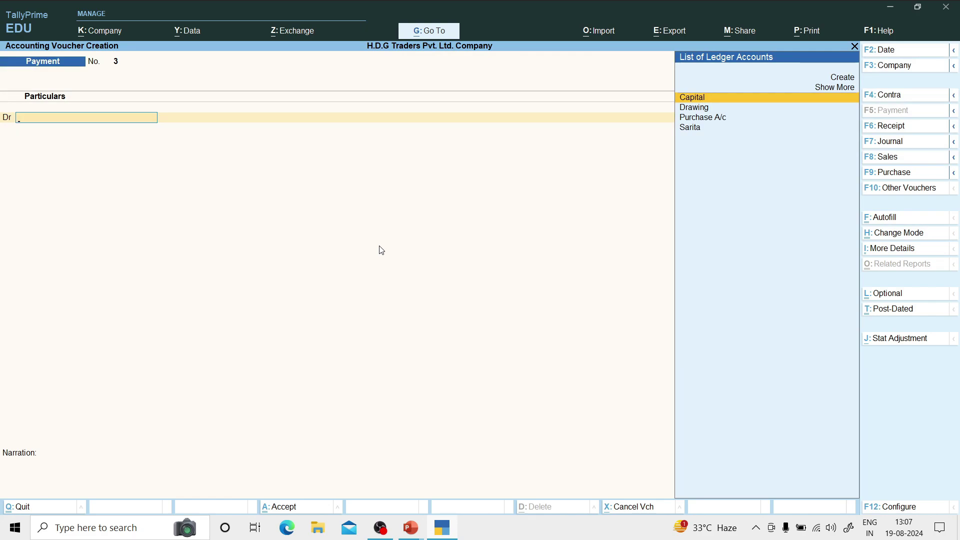
Step: Recheck the Q7 cash payment journal entry in the PowerPoint slideshow and return to TallyPrime
key(alt+Tab)
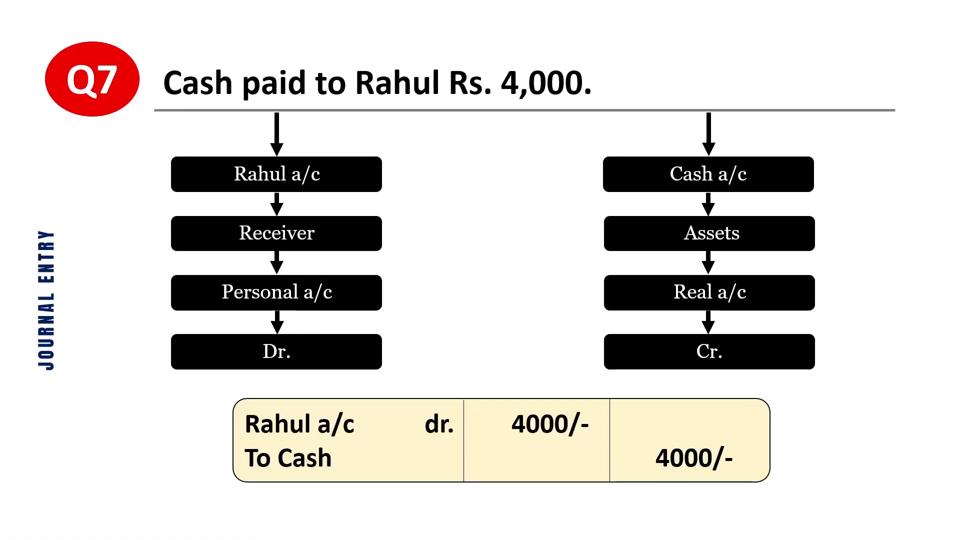
key(alt+Tab)
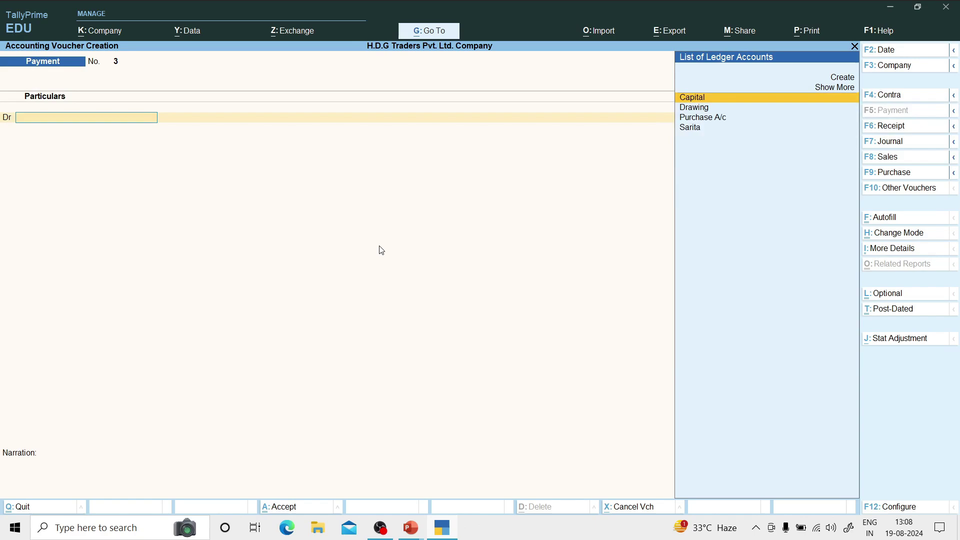
key(alt+Tab)
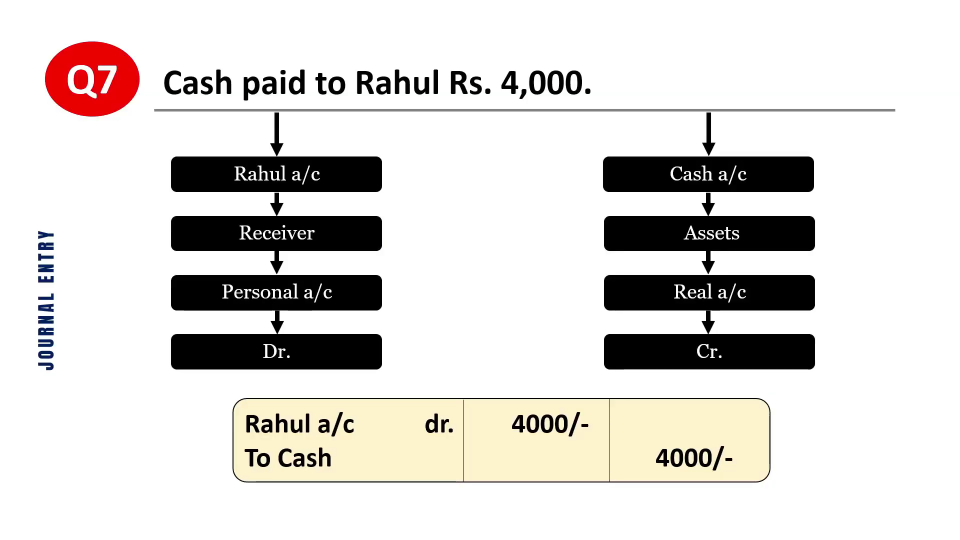
key(alt+Tab)
Step: Create a ledger for the Q7 payee under Sundry Creditors, keeping bill-by-bill balances and the default mailing and tax details
key(alt+c)
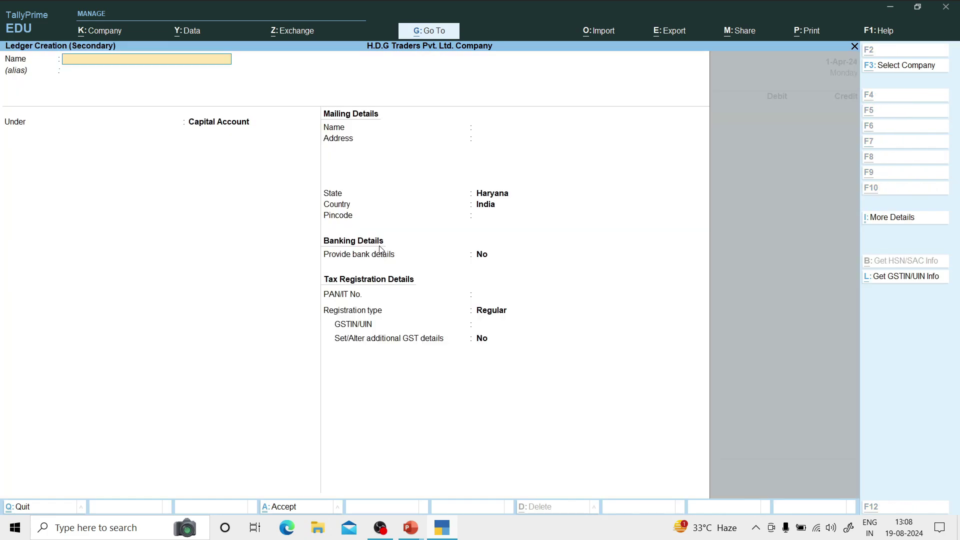
text(R)
text(ahul)
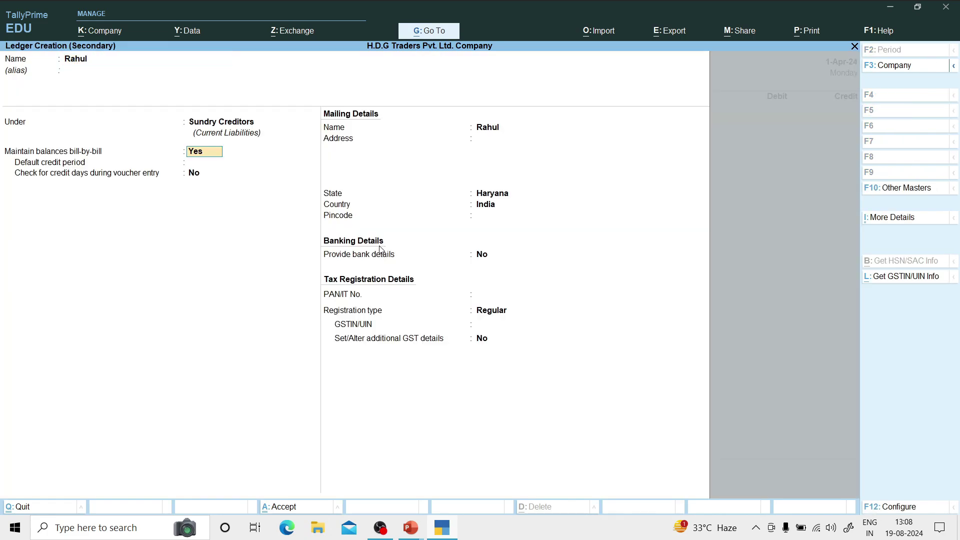
key(Return)
key(Return)
key(Return)
key(Return)
key(Return)
key(Return)
key(Return)
key(Return)
key(Return)
key(Return)
key(Return)
key(Return)
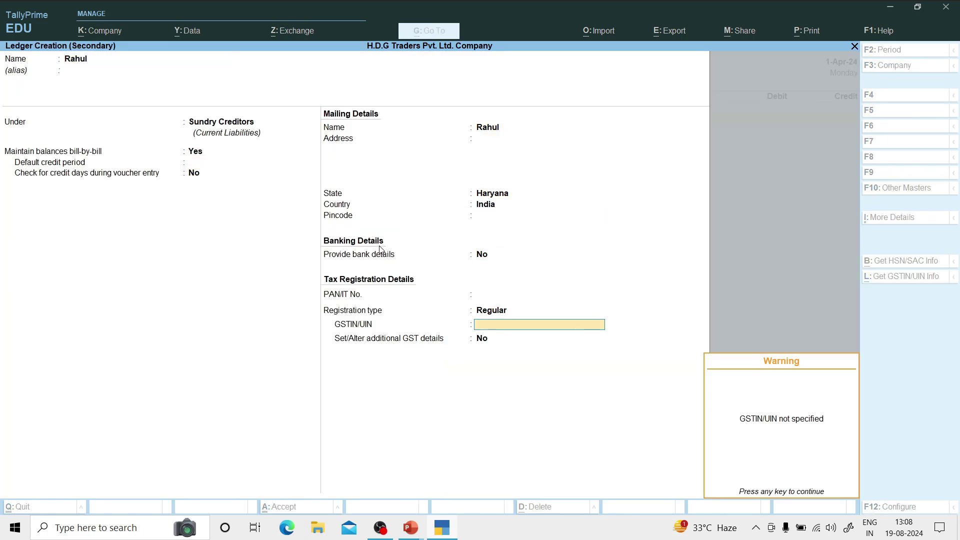
key(Return)
key(Return)
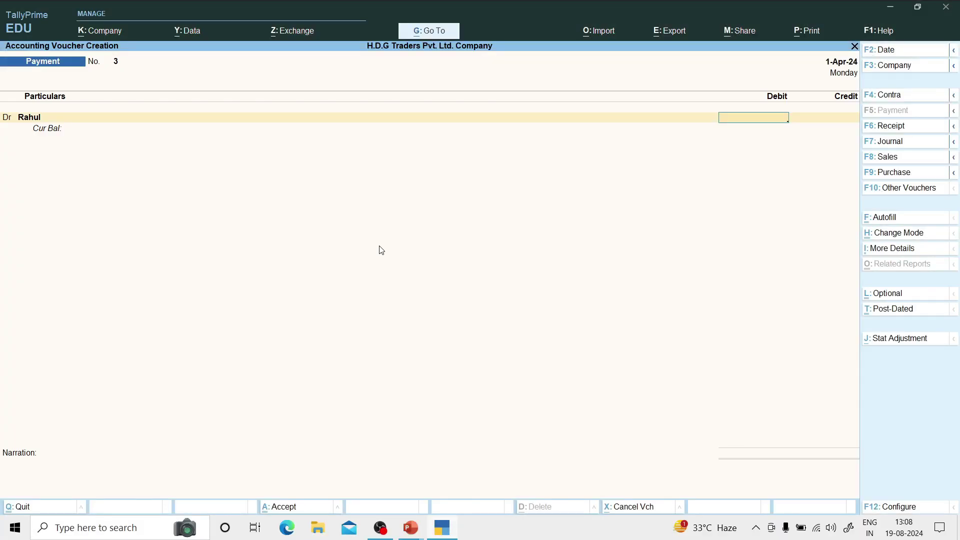
Step: Debit the payee with 4000 in the Payment voucher, allocating the amount On Account
text(4000)
key(Return)
key(Return)
key(Return)
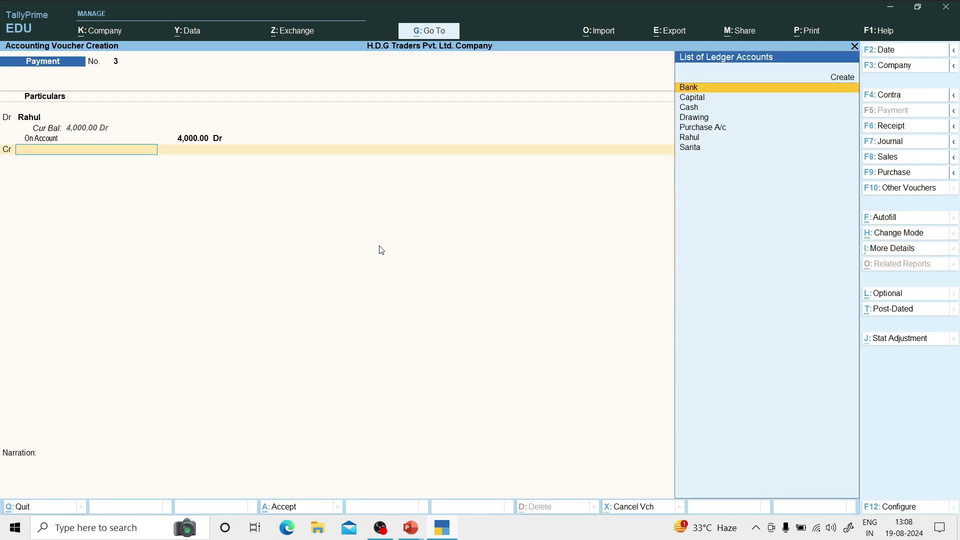
Step: Check the Q7 slide again, credit Cash with 4000 and save the Payment voucher without a narration
key(alt+Tab)
key(alt+Tab)
key(Down)
key(Down)
key(Return)
key(Return)
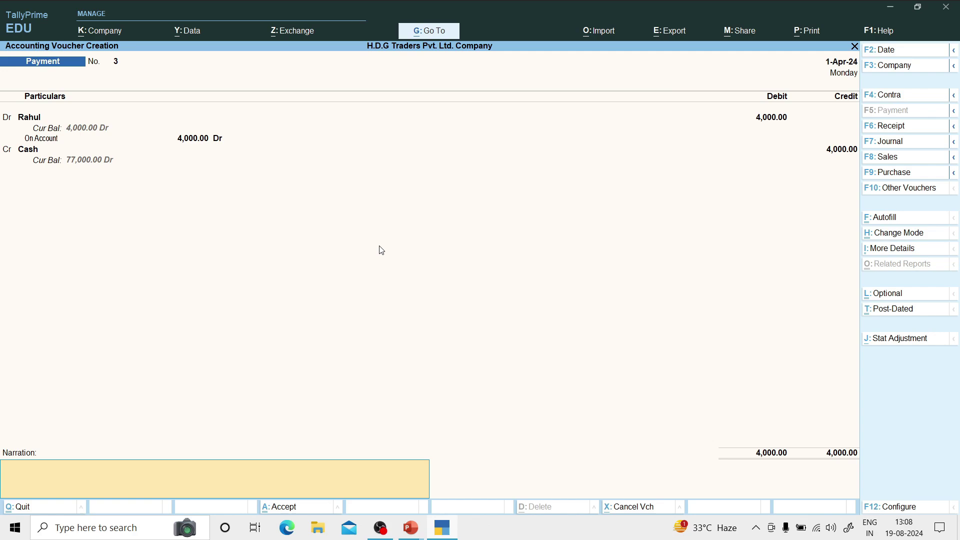
key(Return)
key(Return)
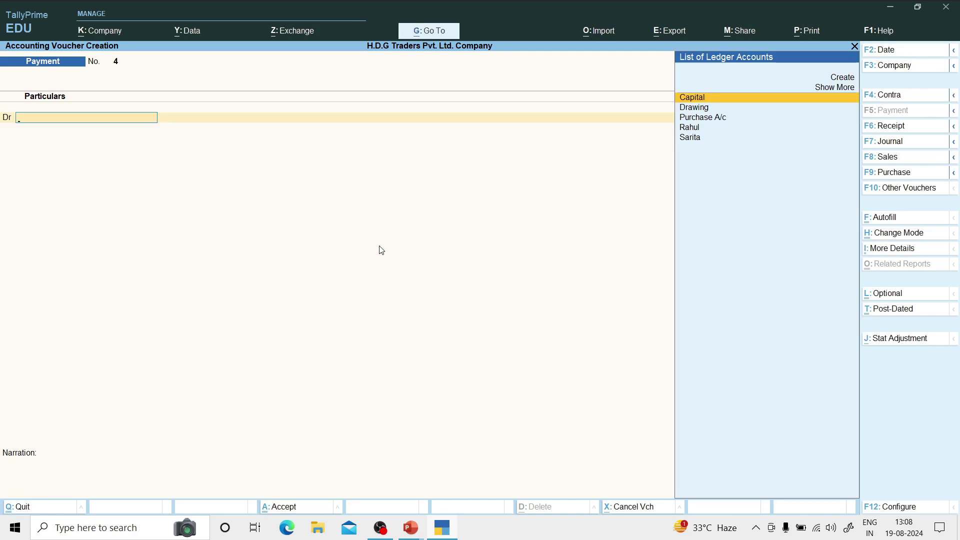
Step: Switch to the PowerPoint slideshow, review the Q8 journal entry for a credit sale, and return to TallyPrime
key(alt+Tab)
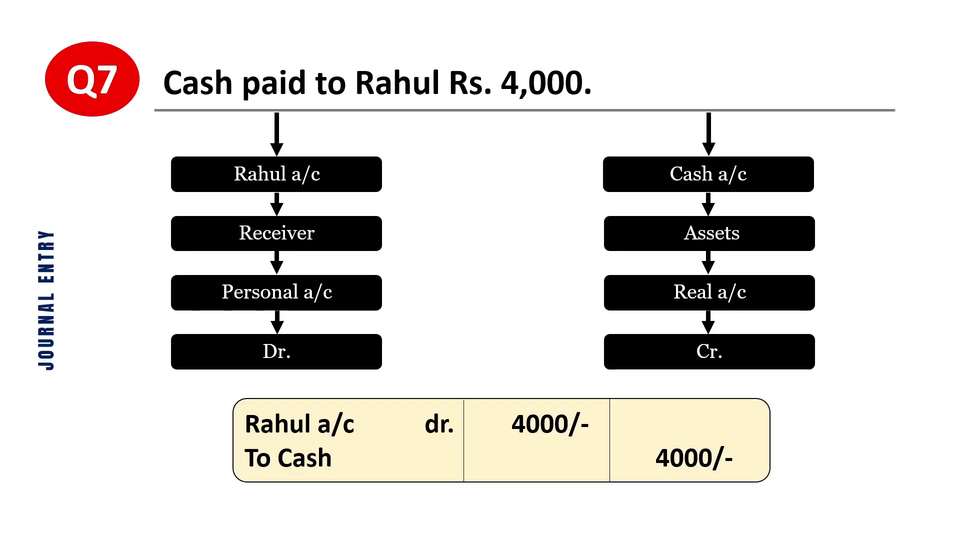
key(Right)
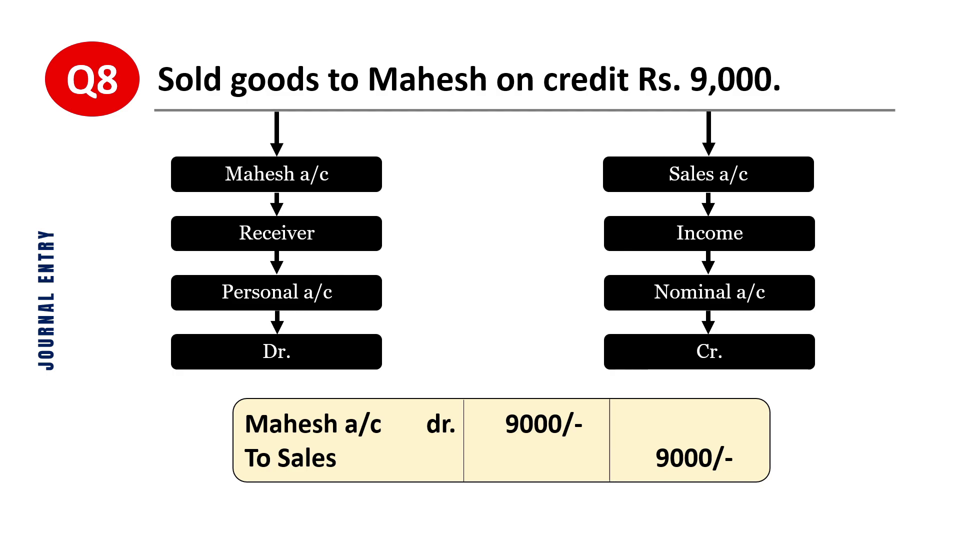
key(alt+Tab)
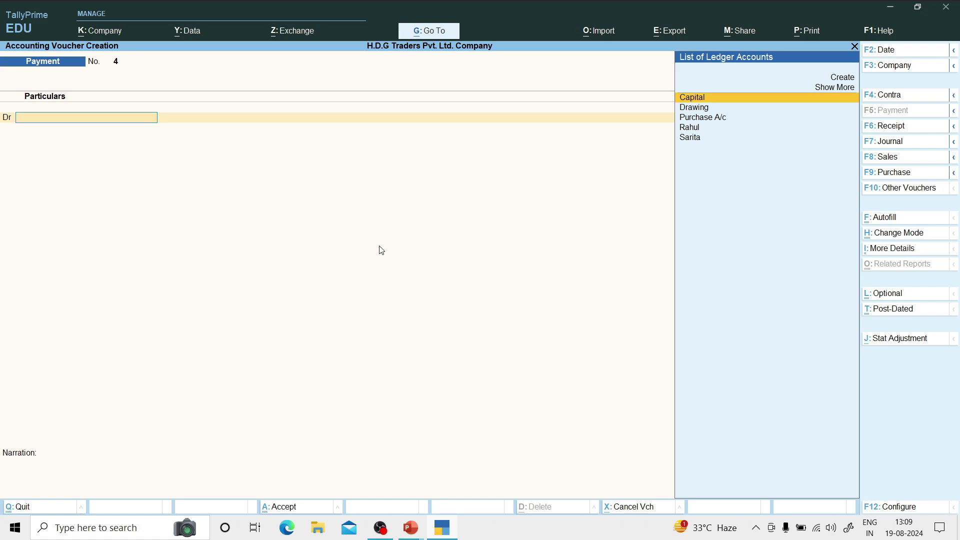
Step: Start a Sales voucher and change its mode to As Voucher
key(F8)
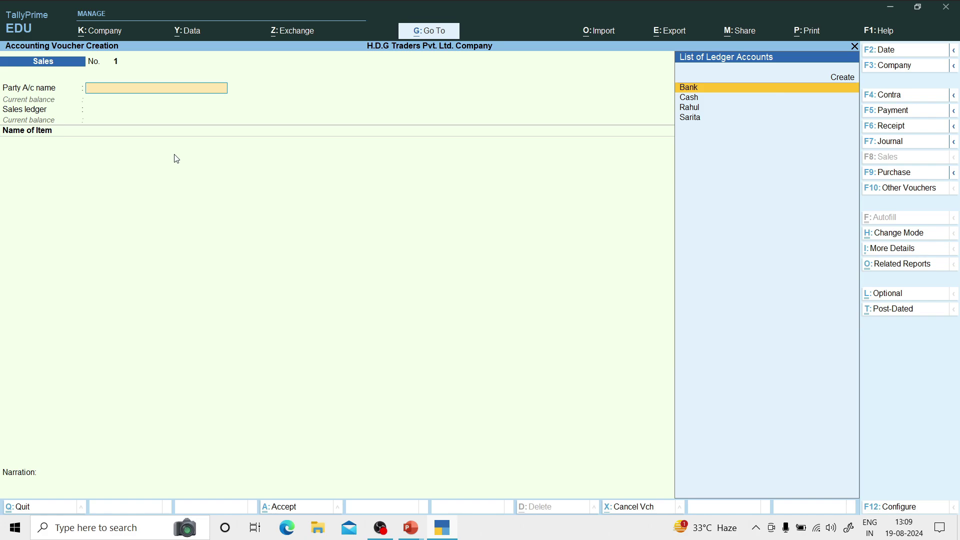
key(ctrl)
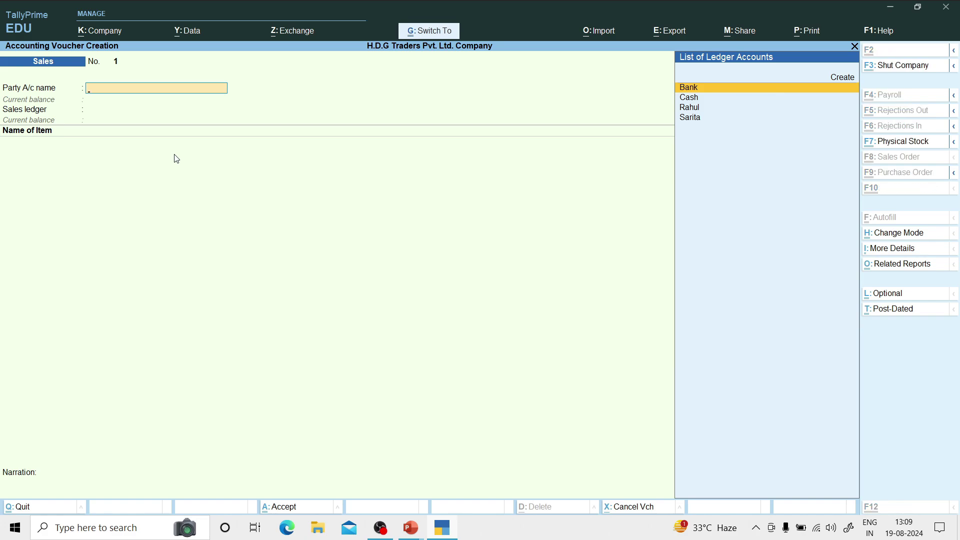
key(ctrl+h)
key(Down)
key(Down)
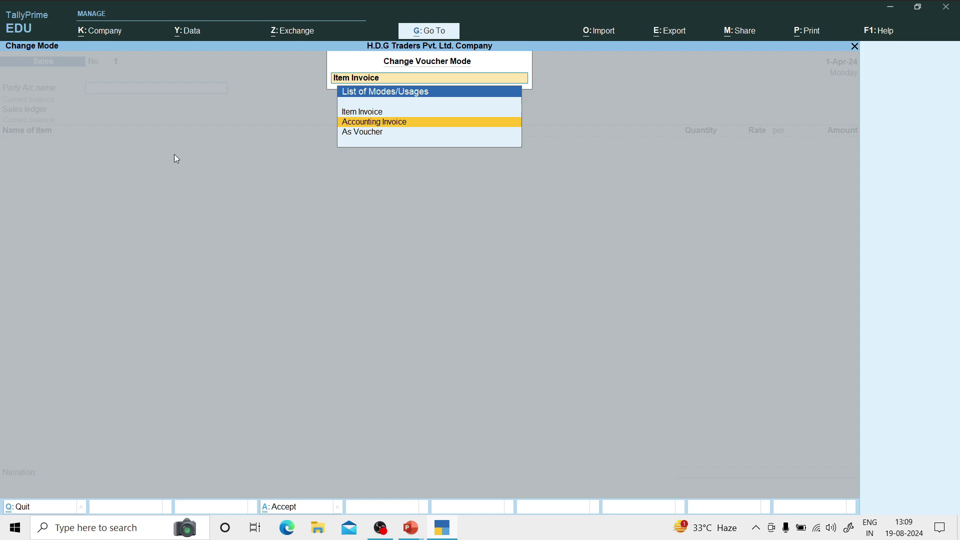
key(Return)
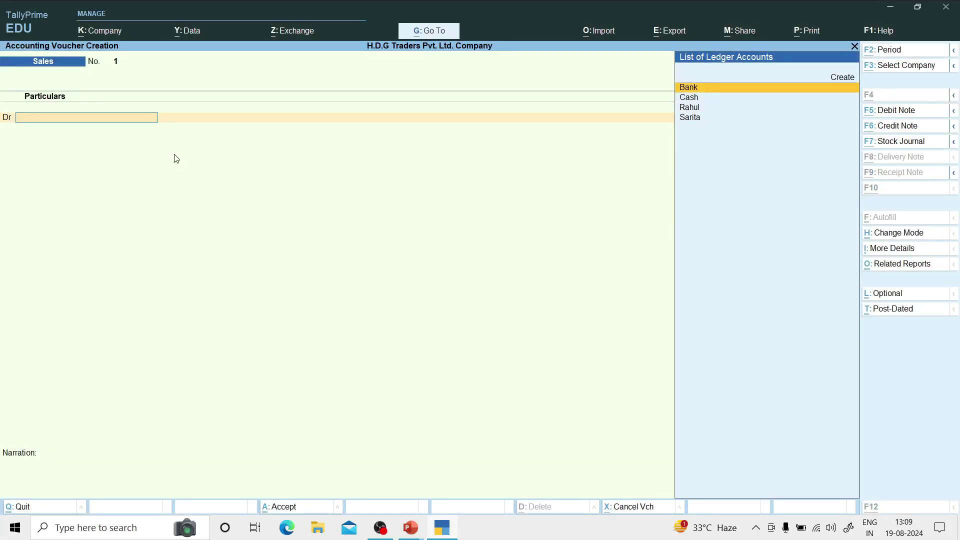
Step: Begin a ledger in the Q8 customer's name and assign it to the Sundry Debtors group
key(alt+c)
text(Ma)
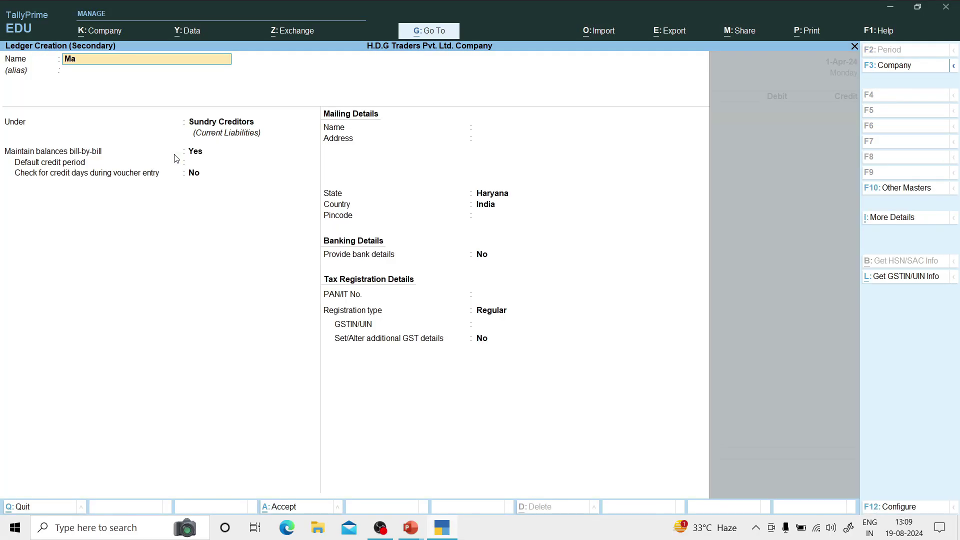
text(hesh)
key(Return)
key(Return)
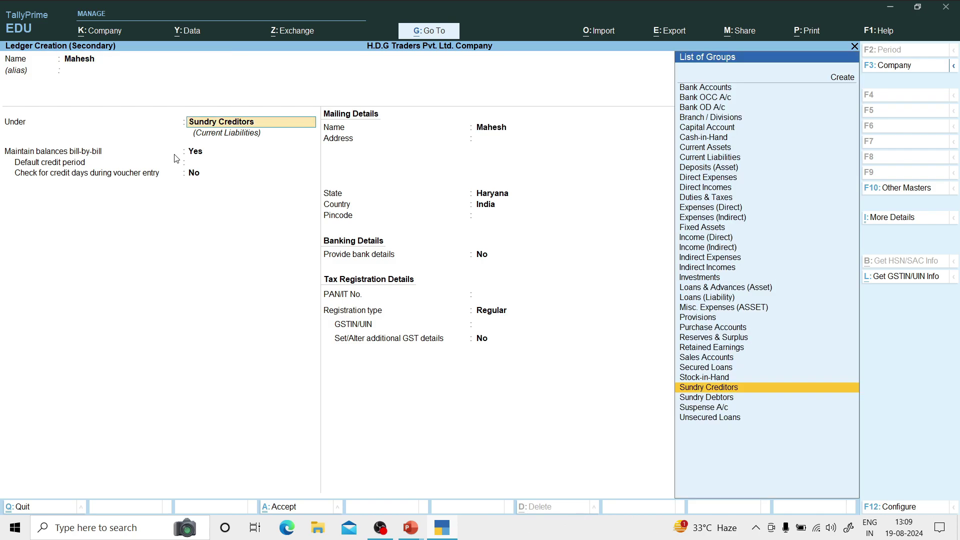
text(De)
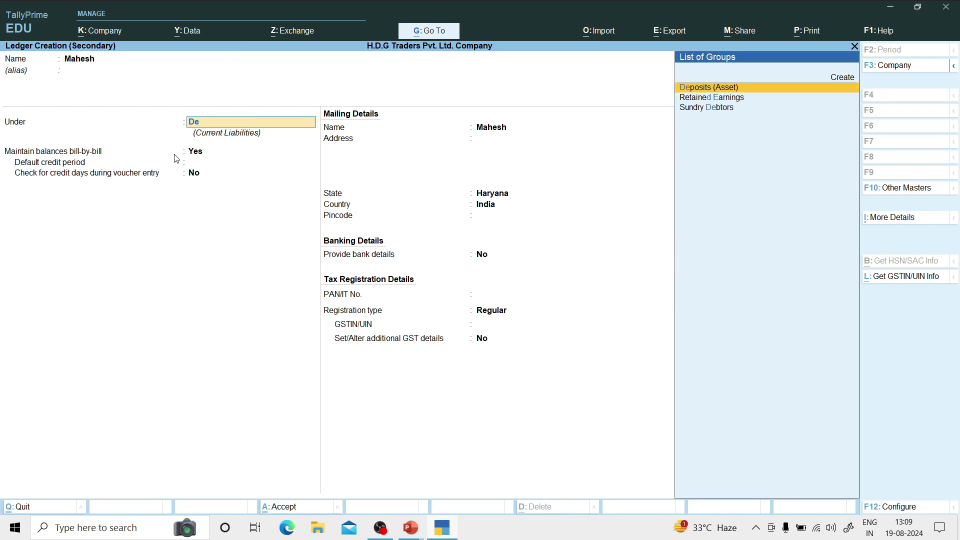
key(Down)
key(Down)
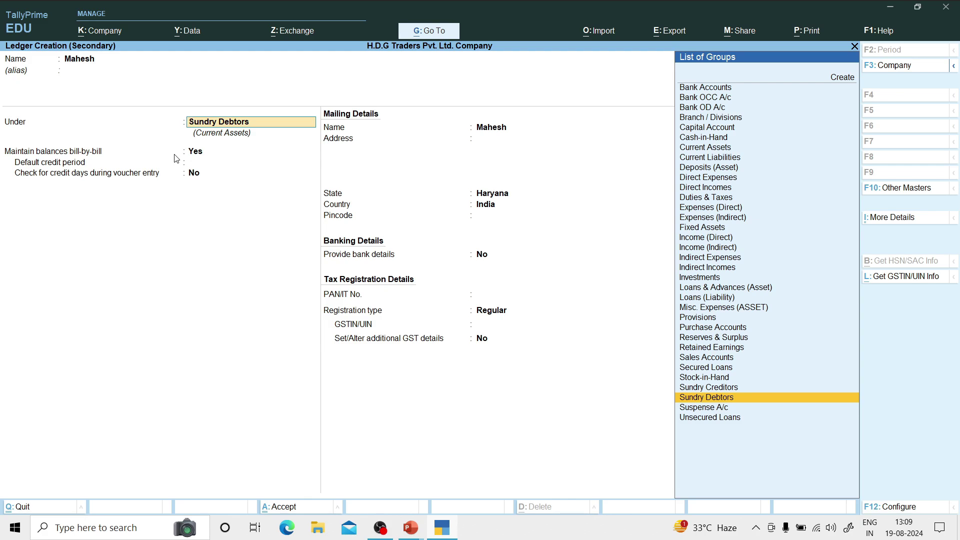
key(Return)
Step: Keep the customer ledger's bill-by-bill, mailing and Regular registration defaults, leave the GSTIN blank, and save it
key(Return)
key(Return)
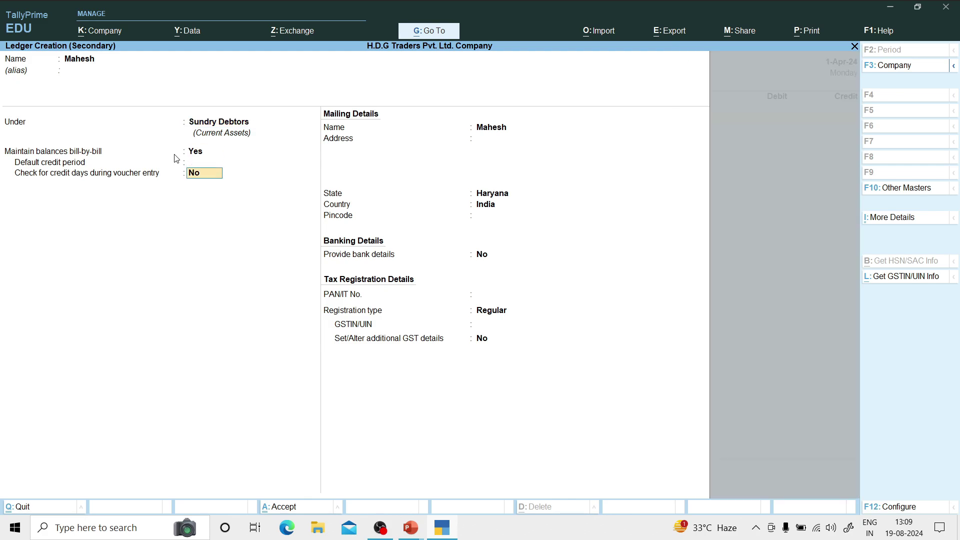
key(Return)
key(Return)
key(Return)
key(Return)
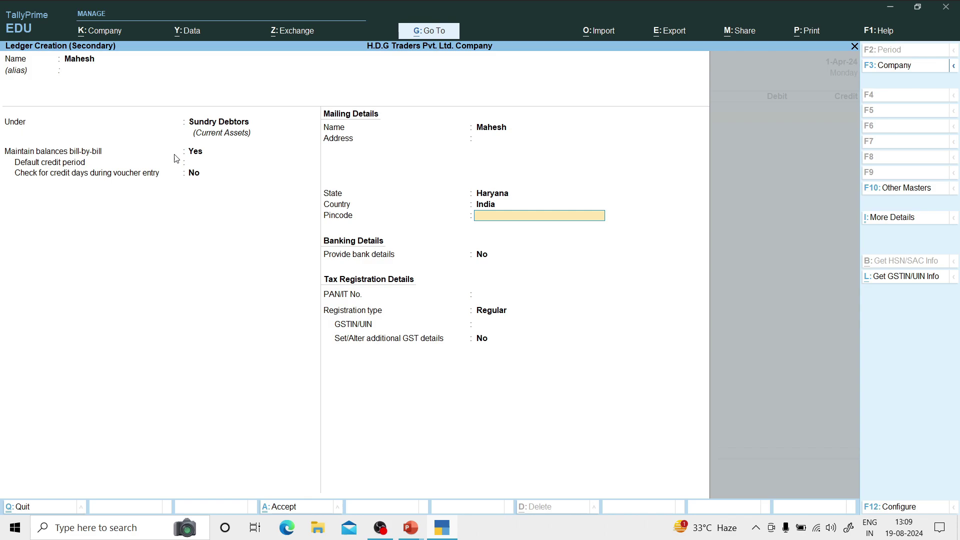
key(Return)
key(Return)
key(Return)
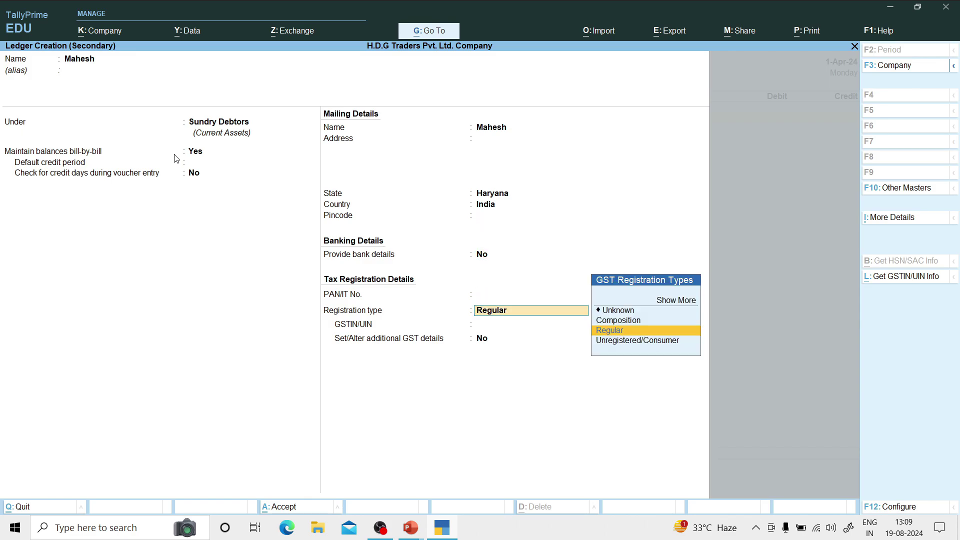
key(Return)
key(Return)
key(Return)
key(Return)
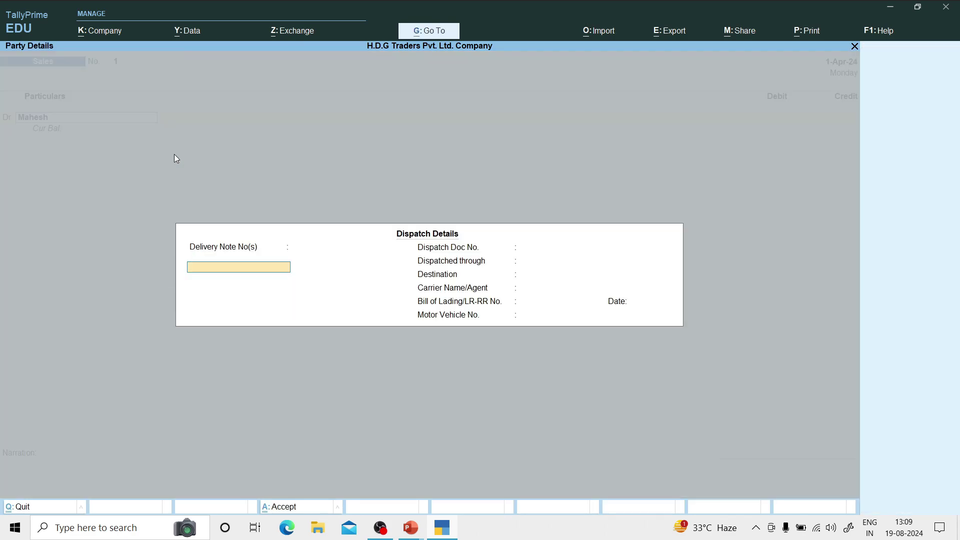
Step: Accept the Sales voucher's dispatch and party details with the optional fields left blank
key(Return)
key(Return)
key(Return)
key(Return)
key(Return)
key(Return)
key(Return)
key(Return)
key(Return)
key(Return)
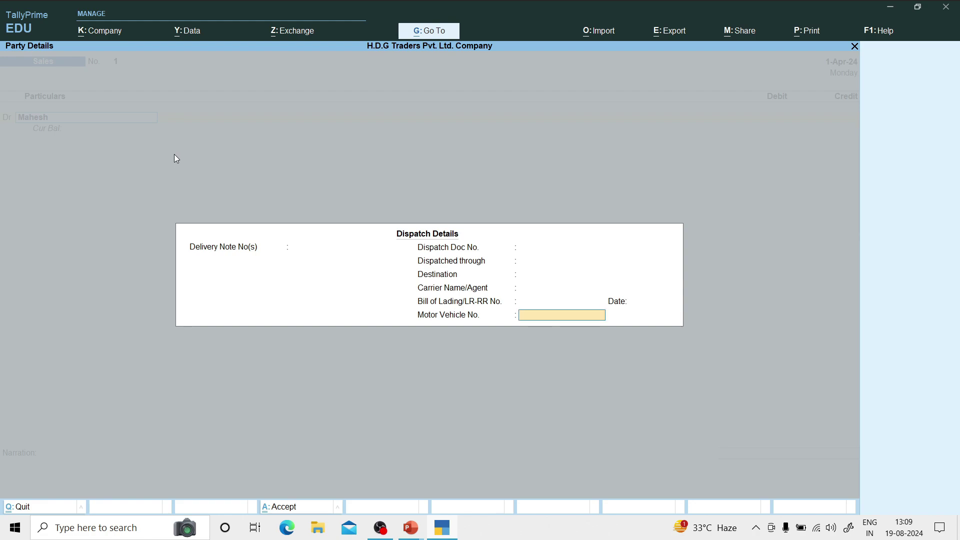
key(Return)
key(Return)
key(Return)
key(Return)
key(Return)
key(Return)
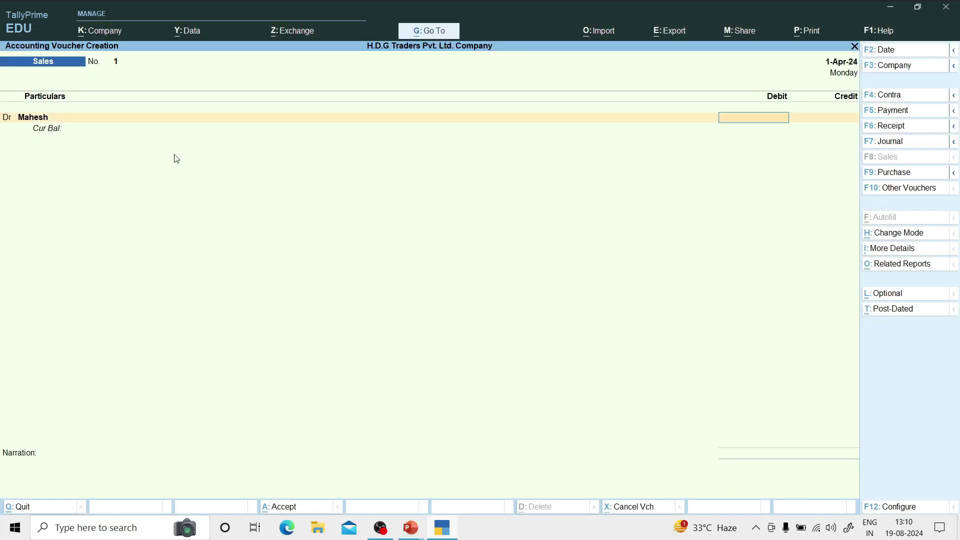
Step: Debit the customer with 9000 in the Sales voucher, allocating it to New Ref 1
text(9000)
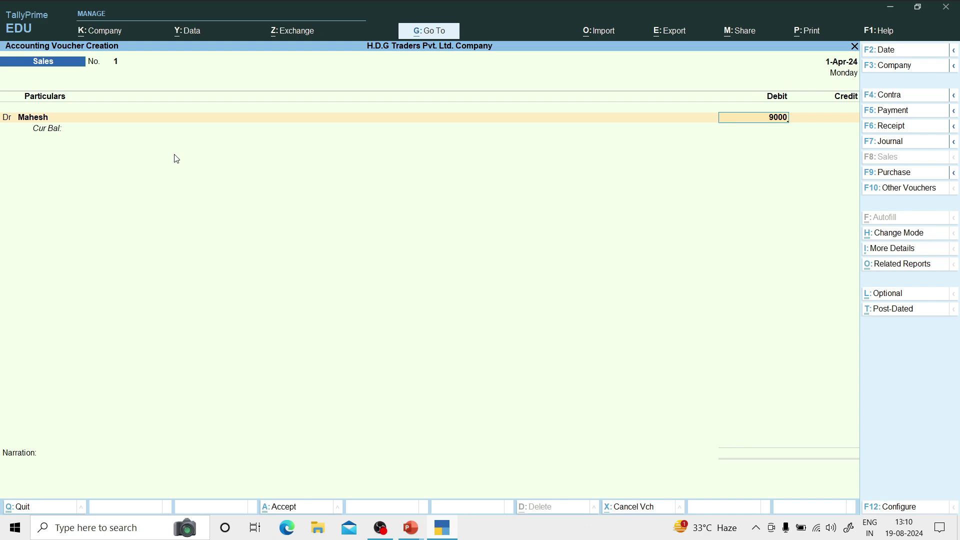
key(Return)
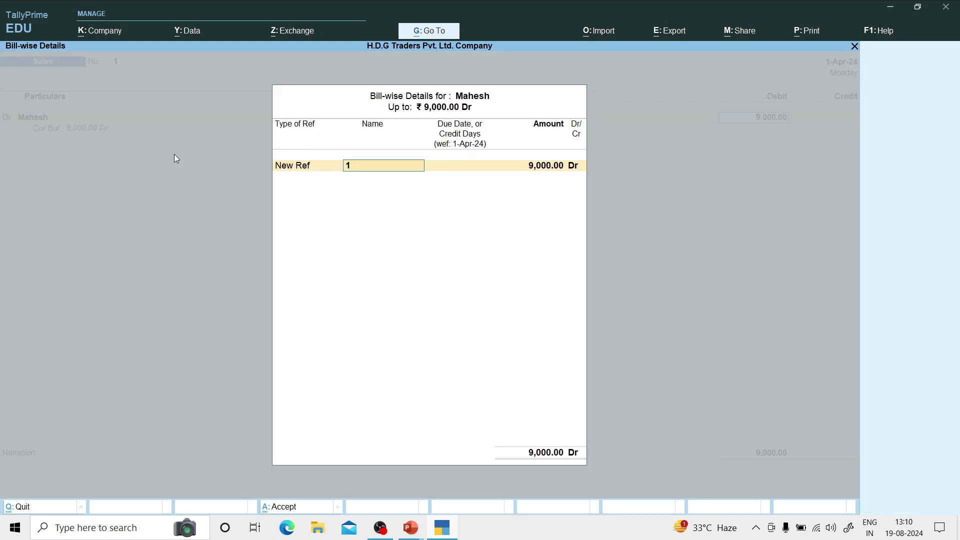
key(Return)
key(Return)
key(Return)
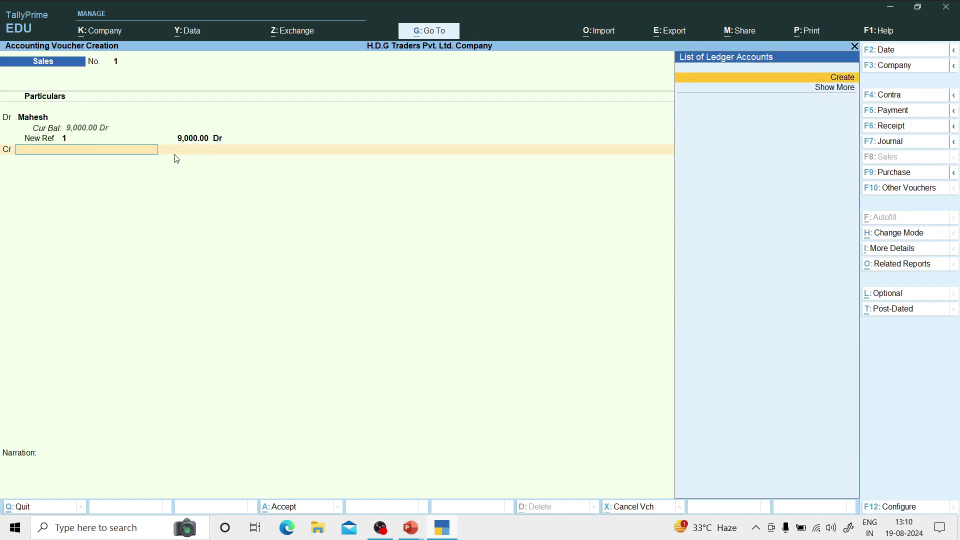
Step: Create a ledger named Sales under Sales Accounts with default details and credit it with 9000 in the Sales voucher
key(alt+c)
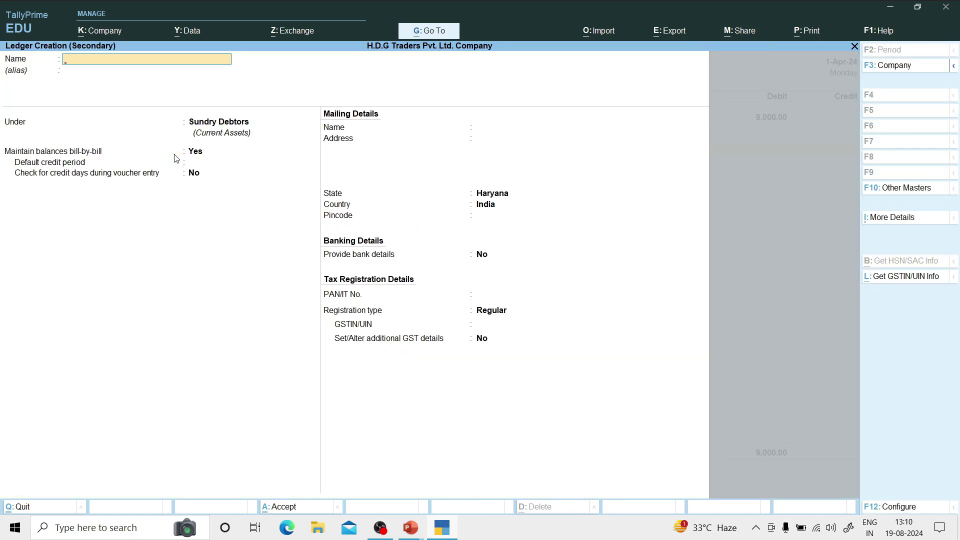
text(Sales)
key(Return)
key(Return)
key(BackSpace)
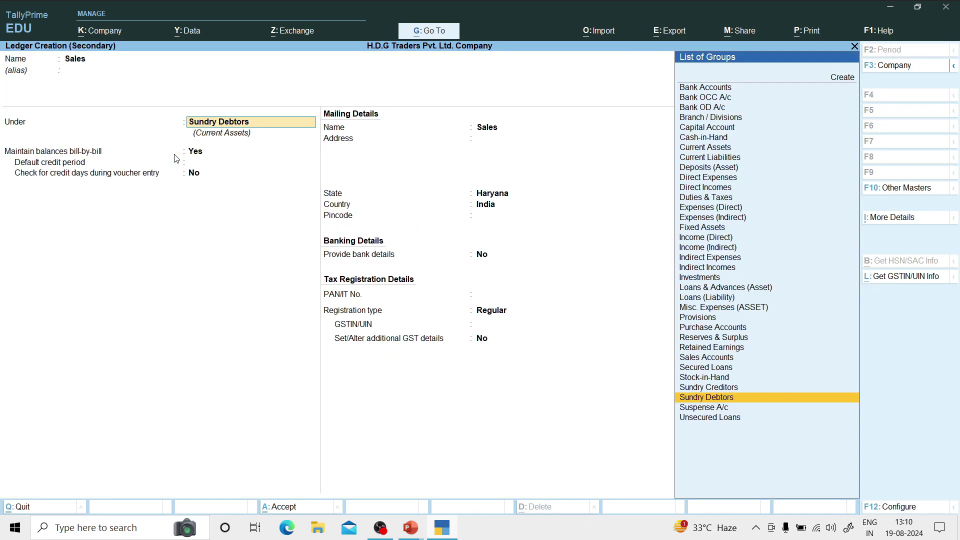
text(Sale)
key(Return)
key(Return)
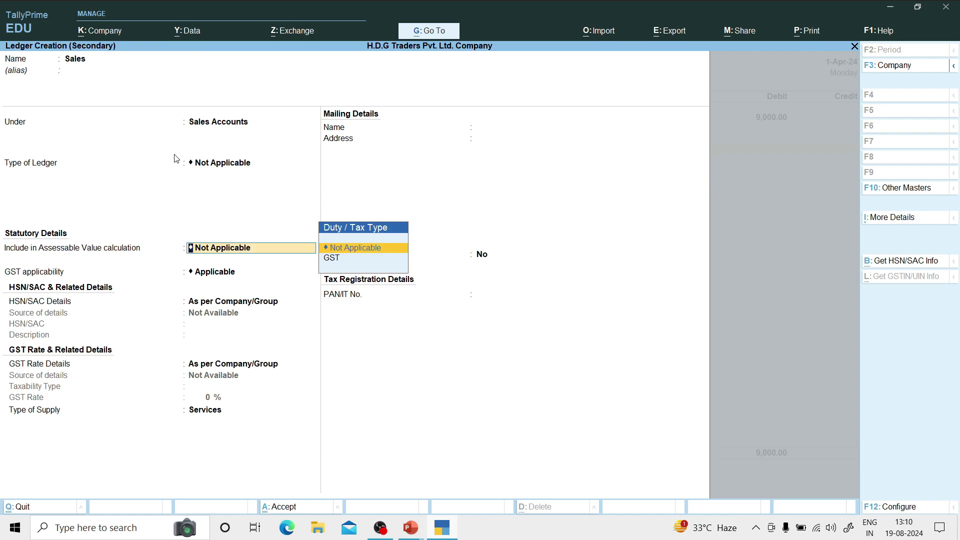
key(ctrl+a)
key(Return)
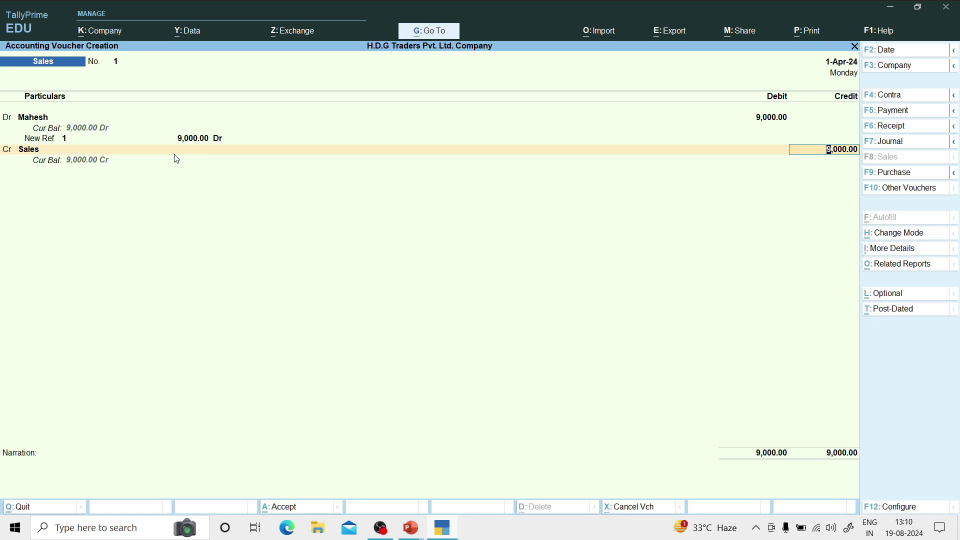
key(Return)
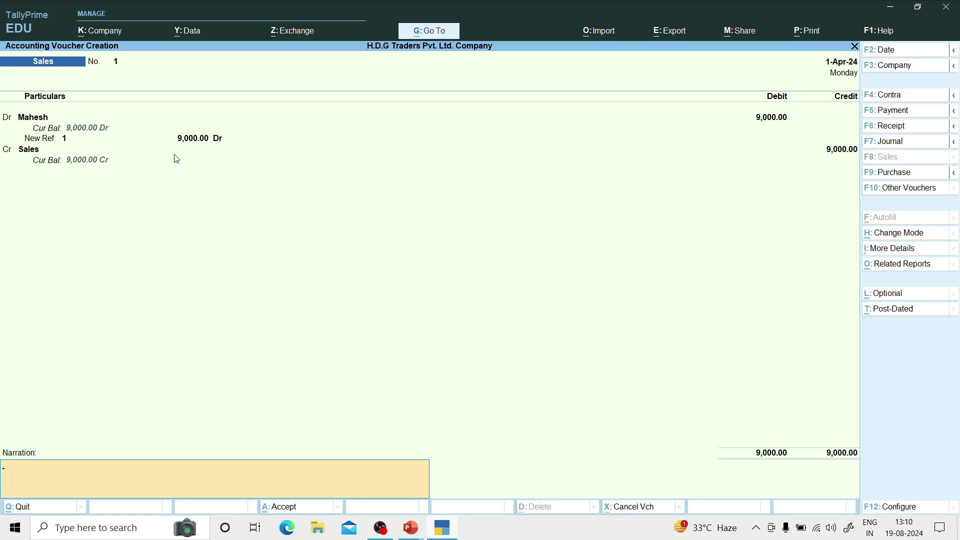
Step: Save the 9000 Sales voucher with a blank narration, and consult the Q9 entry in the PowerPoint slide show
key(Return)
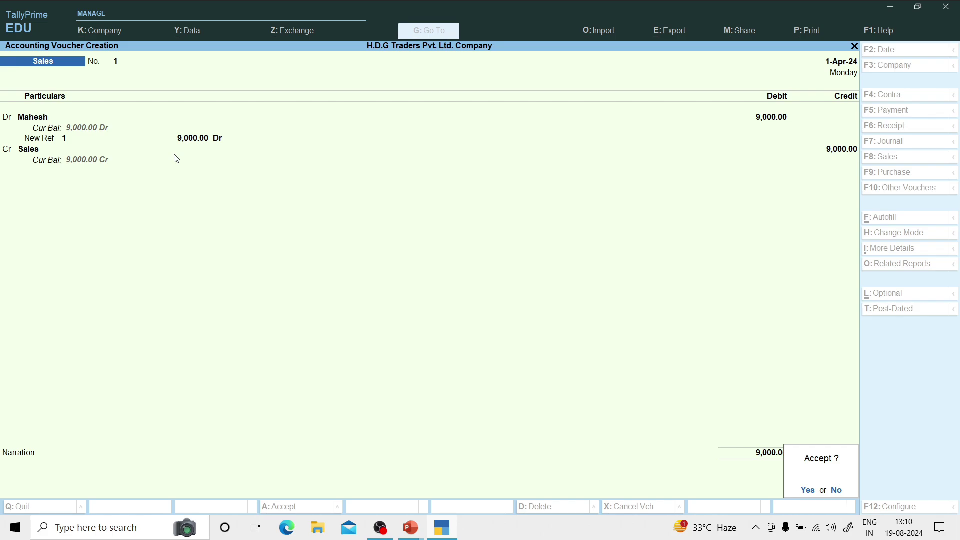
key(Return)
key(alt)
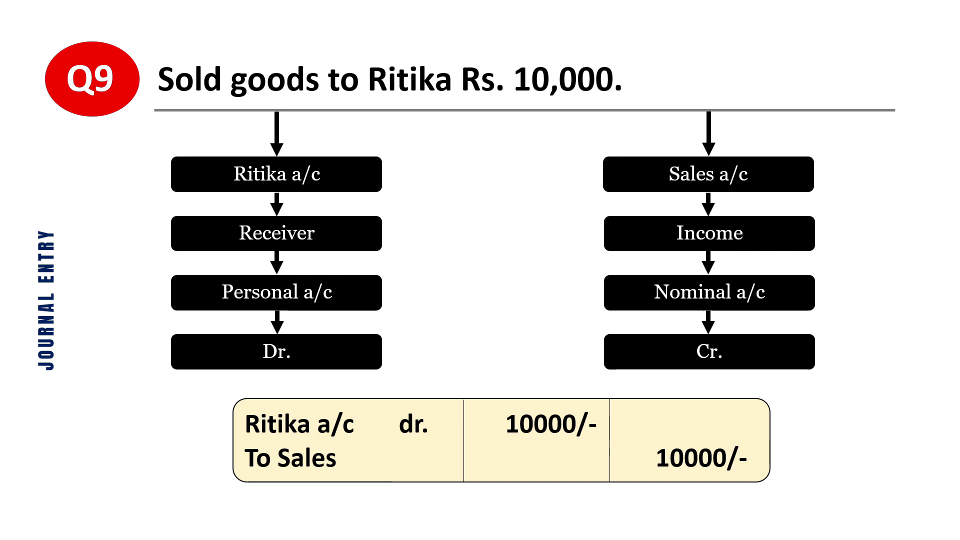
key(alt+Tab)
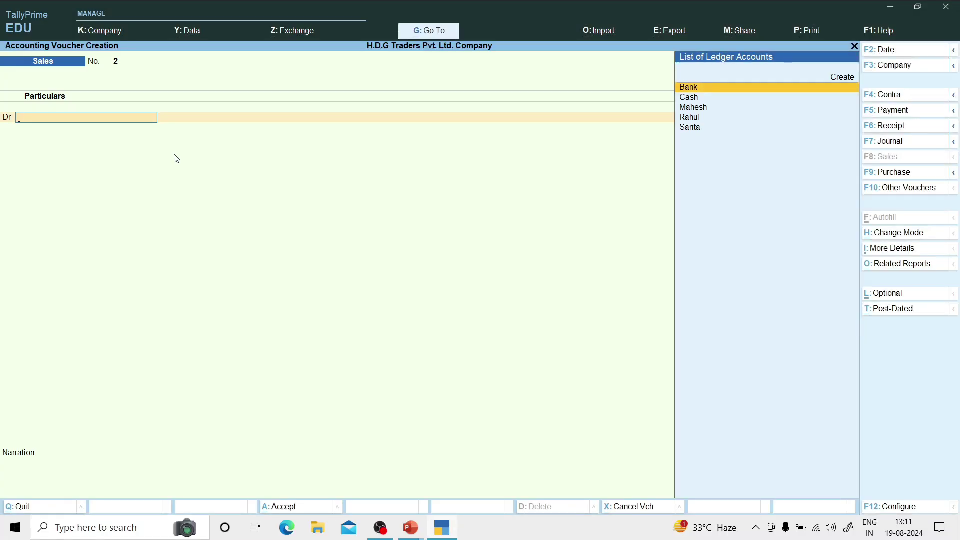
key(alt+Tab)
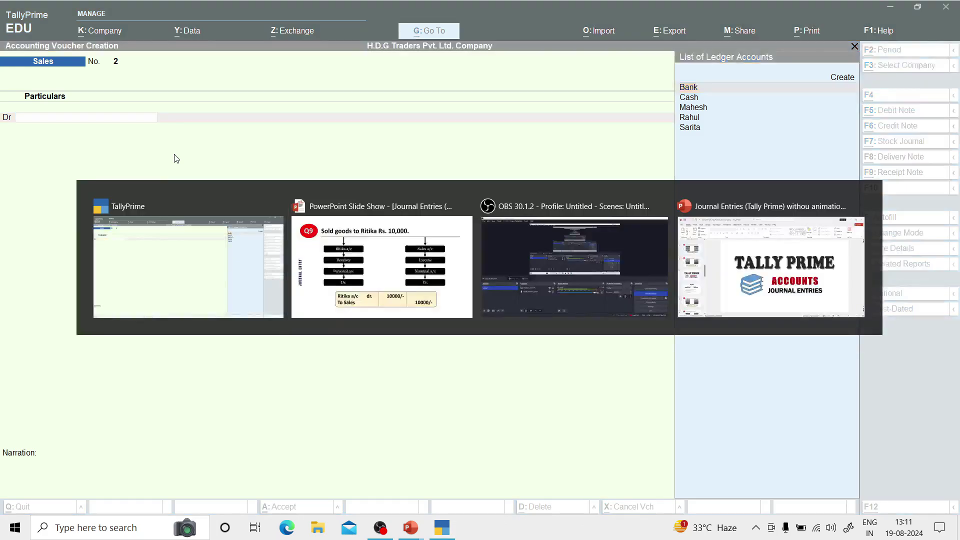
key(alt+Tab)
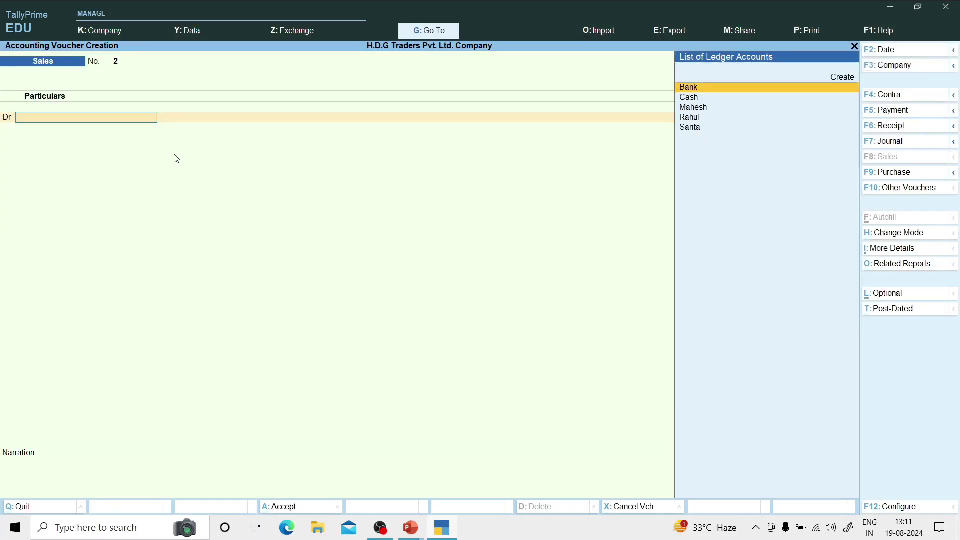
Step: Create a ledger with the Q9 customer's name under Sundry Debtors and save it with default details
key(alt+c)
text(R)
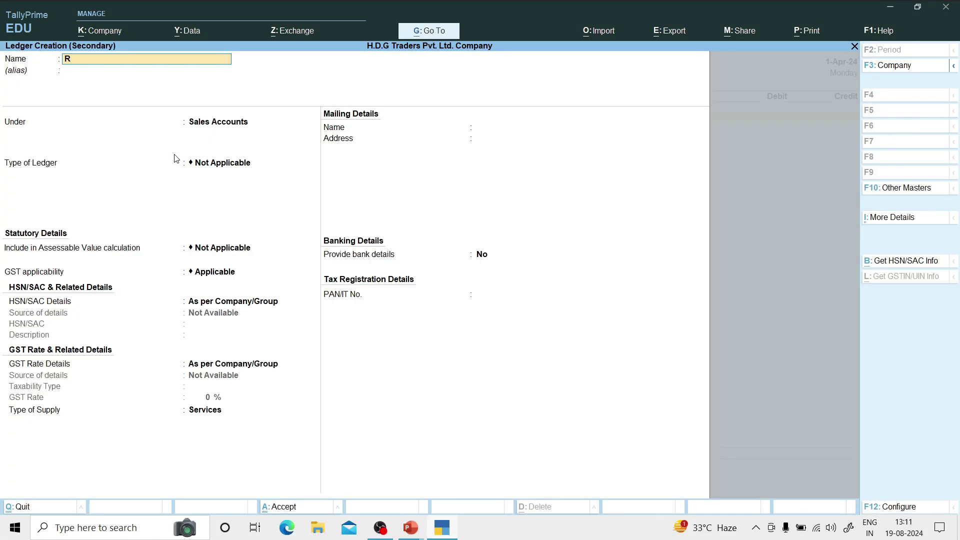
text(itika)
key(Return)
text(S)
key(BackSpace)
text(De)
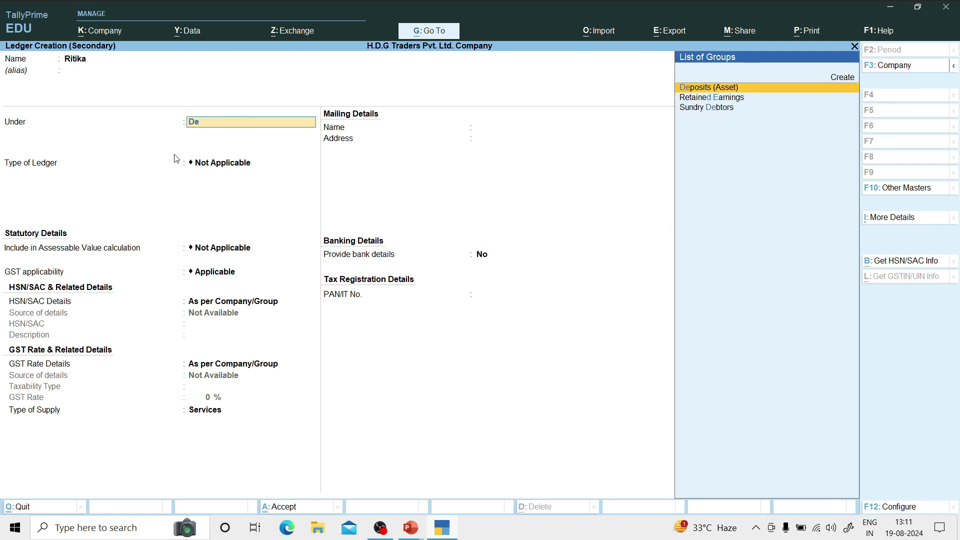
key(Down)
key(Down)
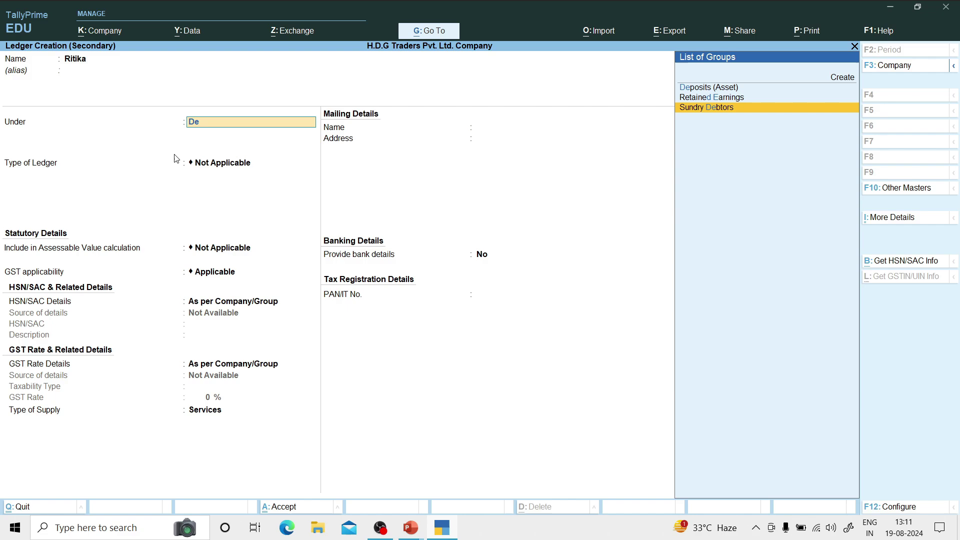
key(Return)
key(ctrl+a)
Step: Accept the default dispatch and party details and debit the customer with 10,000 in the Sales voucher, allocating it to New Ref 2
key(ctrl+a)
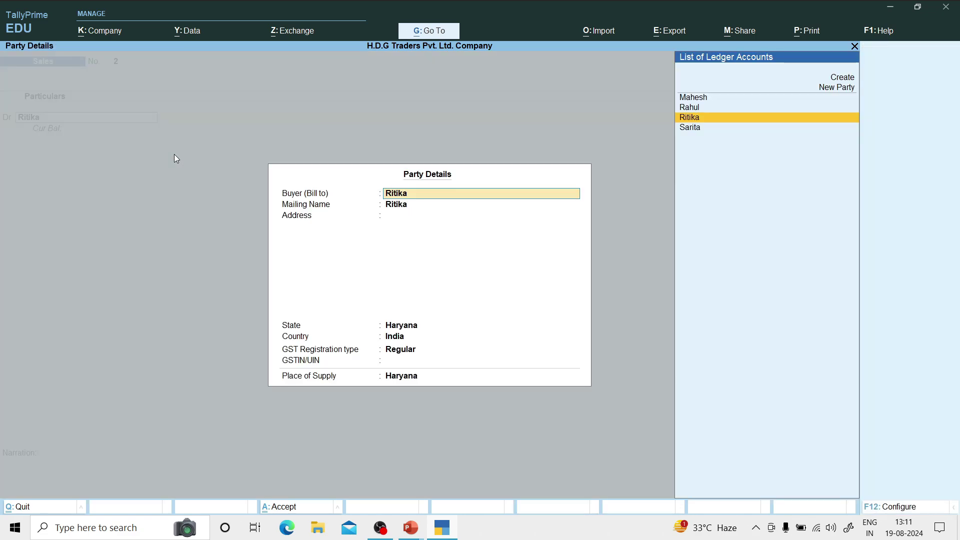
key(ctrl+a)
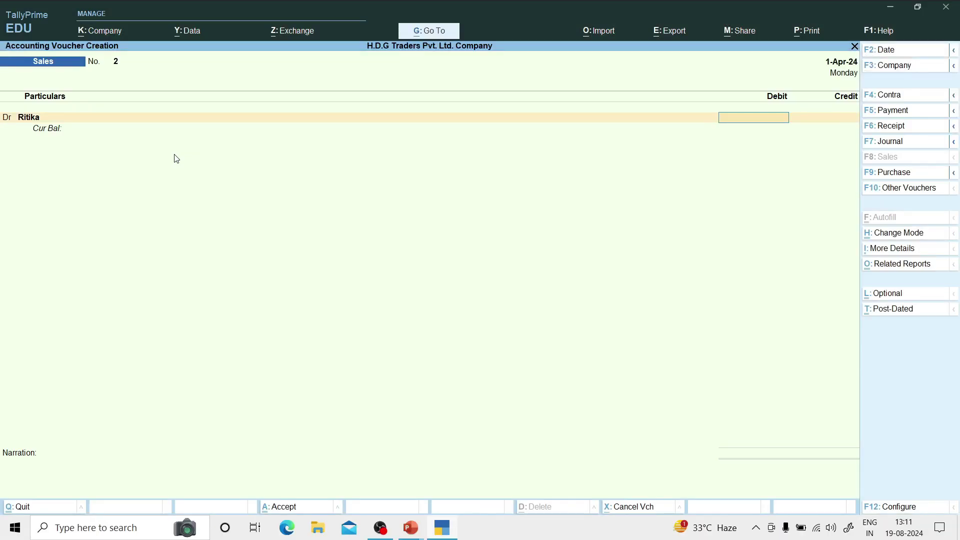
text(10,000)
key(Return)
key(Return)
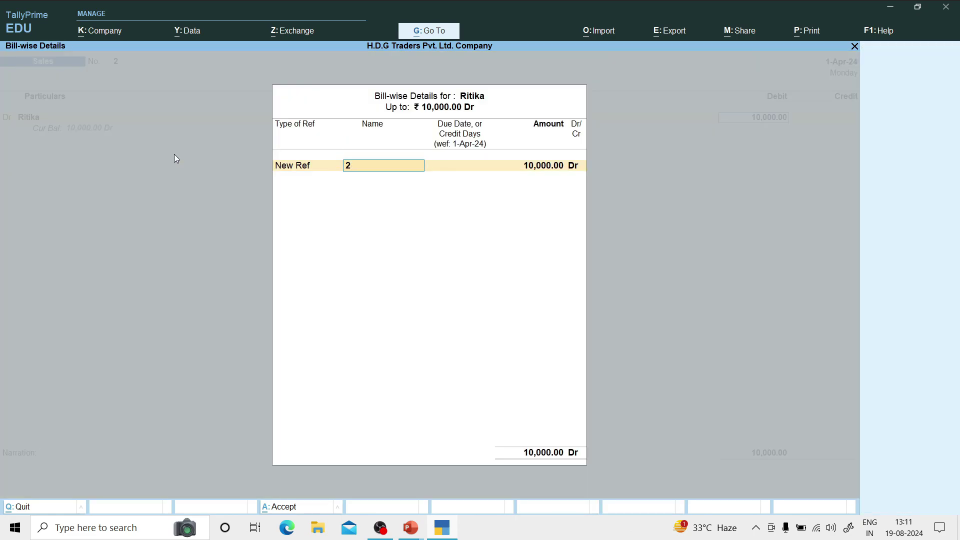
key(Return)
key(Return)
key(Return)
key(Return)
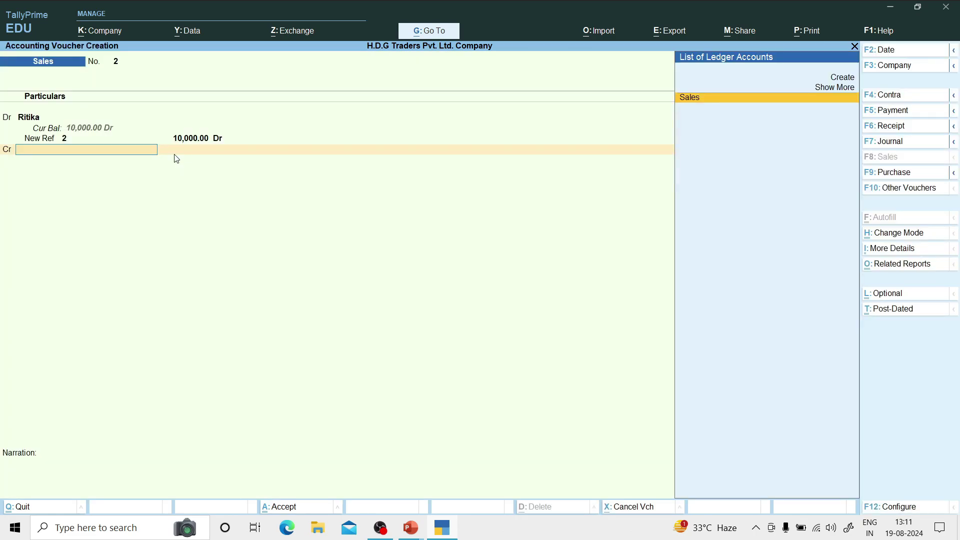
Step: Credit the Sales ledger with 10,000 and save the Sales voucher with a blank narration
key(Return)
key(Return)
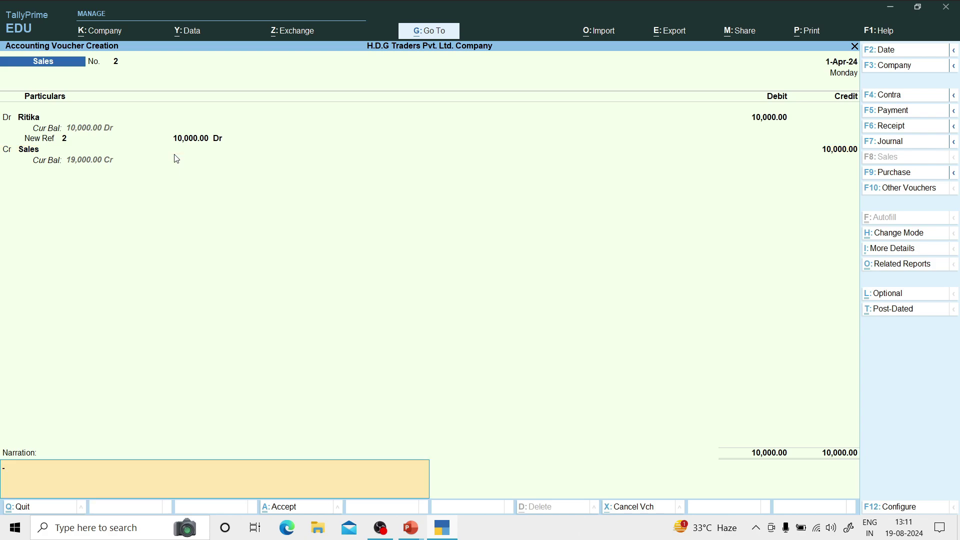
key(Return)
key(Return)
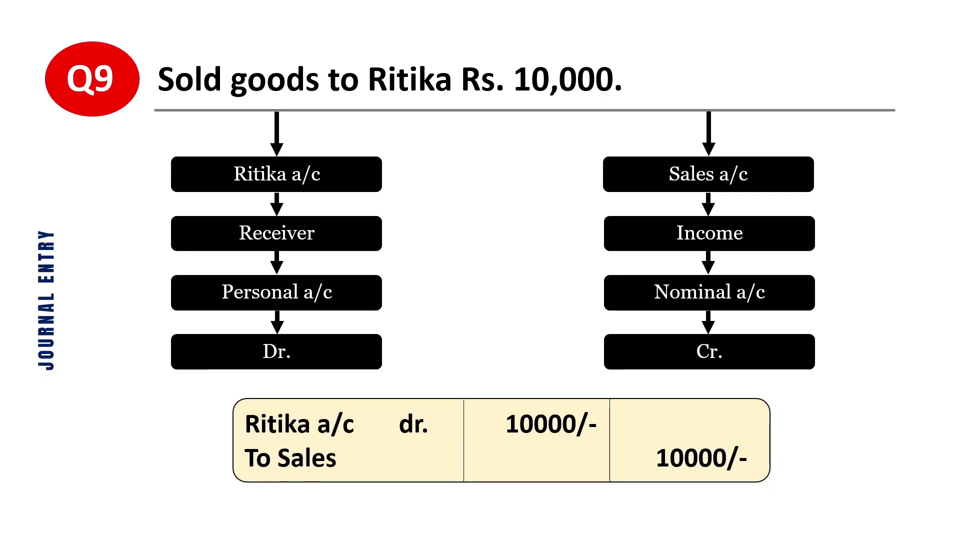
Step: Advance the PowerPoint slide show to Q10, read the cash sale entry and return to TallyPrime
key(Right)
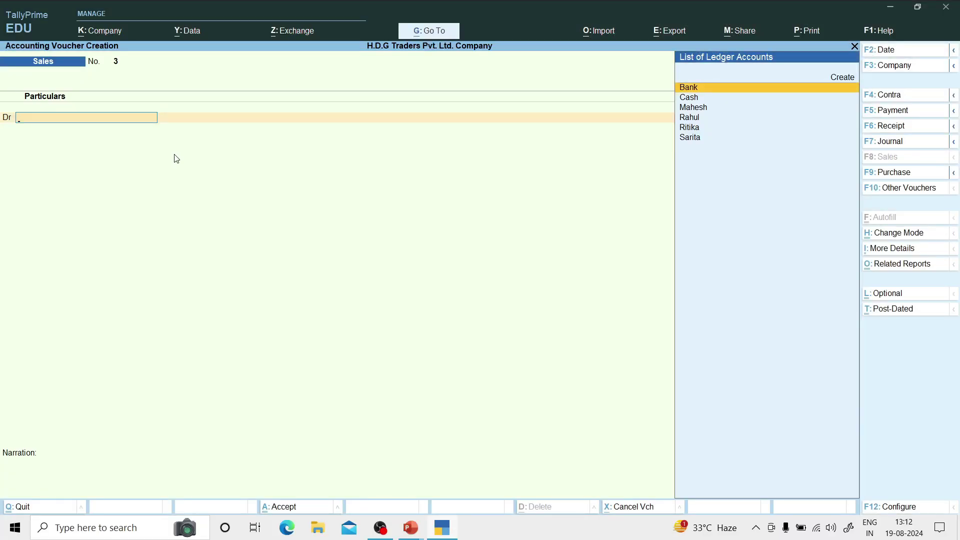
key(alt+Tab)
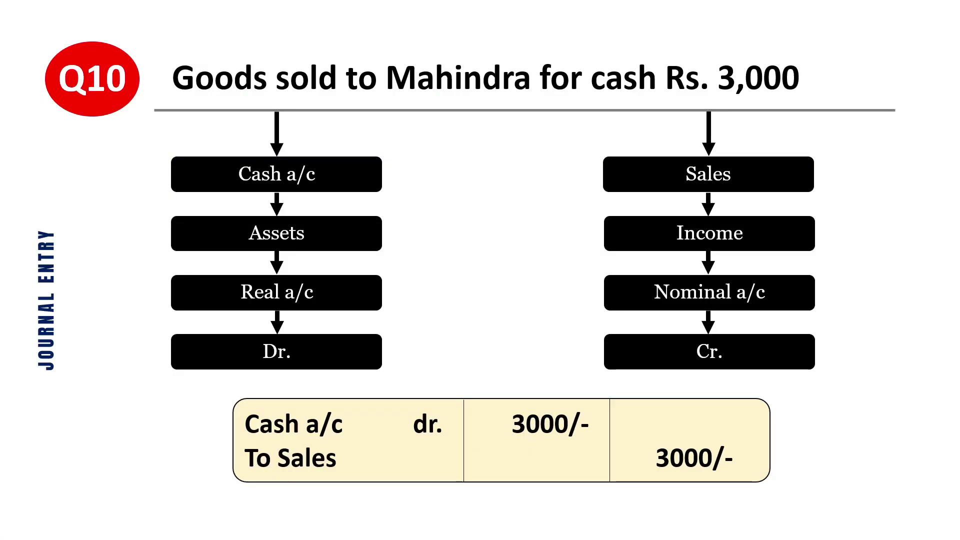
key(alt+Tab)
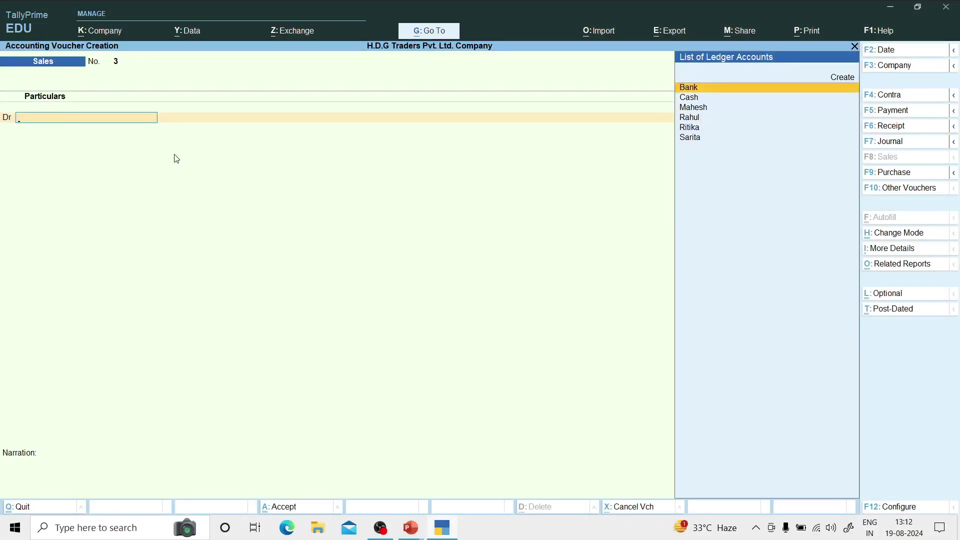
Step: Change the voucher type to Receipt and credit the Sales ledger with 3000
key(F6)
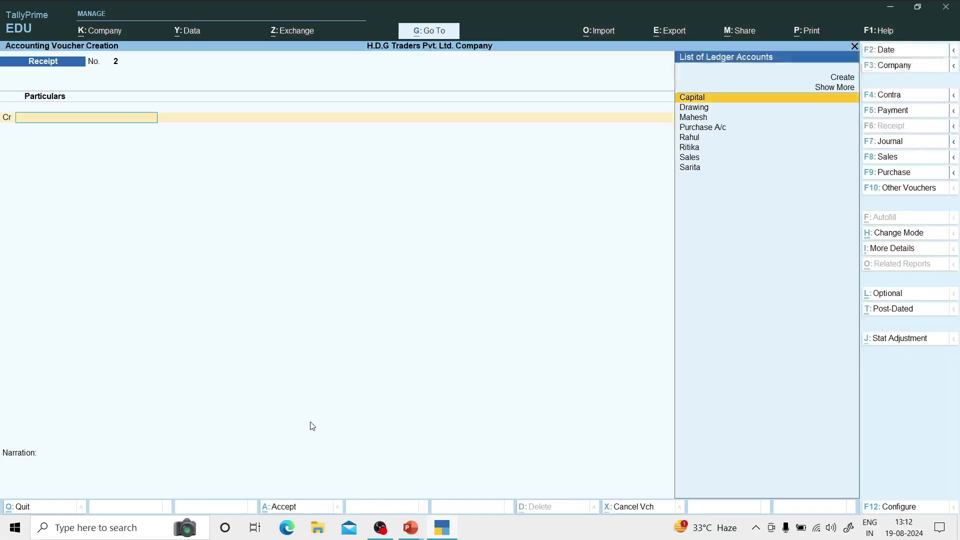
key(Down)
key(Down)
key(Down)
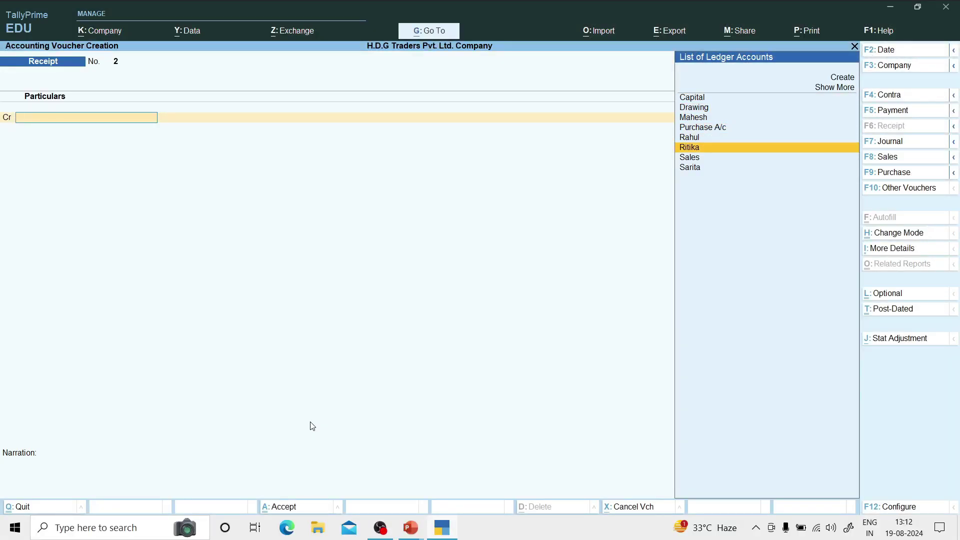
key(Down)
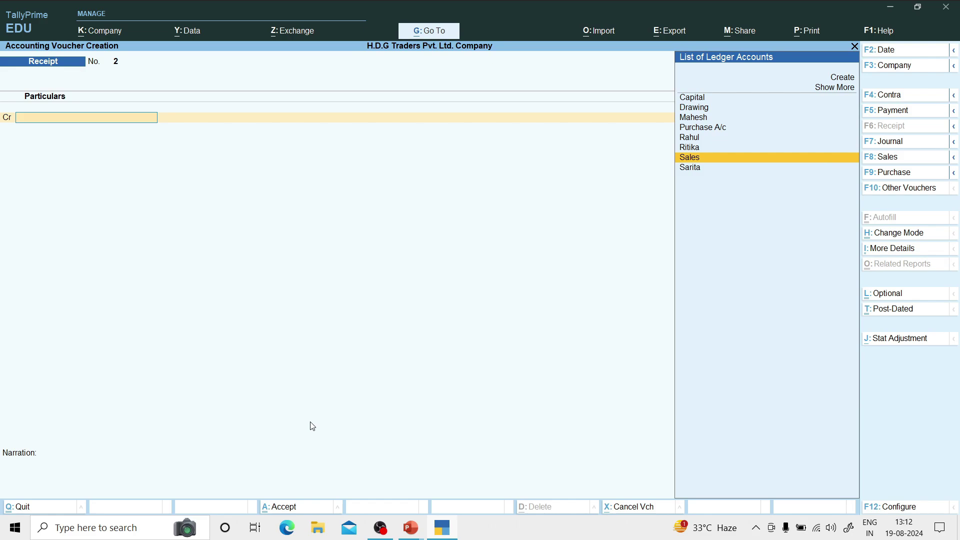
key(Return)
key(Escape)
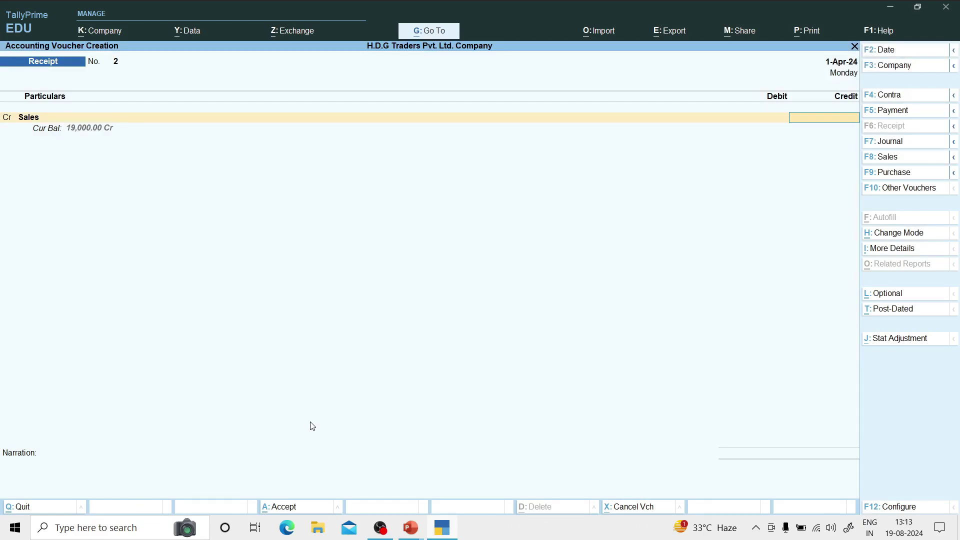
text(3000)
key(Return)
key(Return)
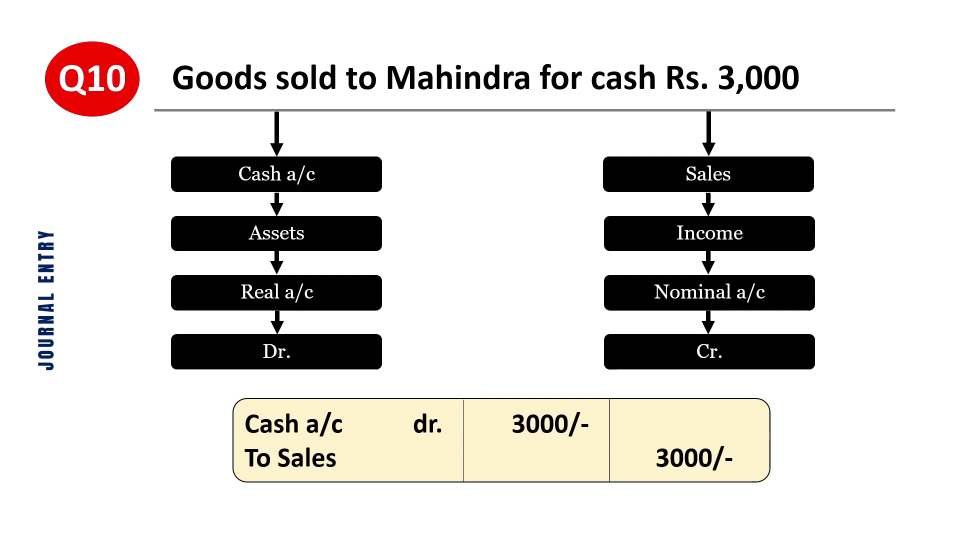
Step: Debit the Cash ledger with 3,000 and save the Receipt voucher with a blank narration
key(alt+Tab)
key(Down)
key(Down)
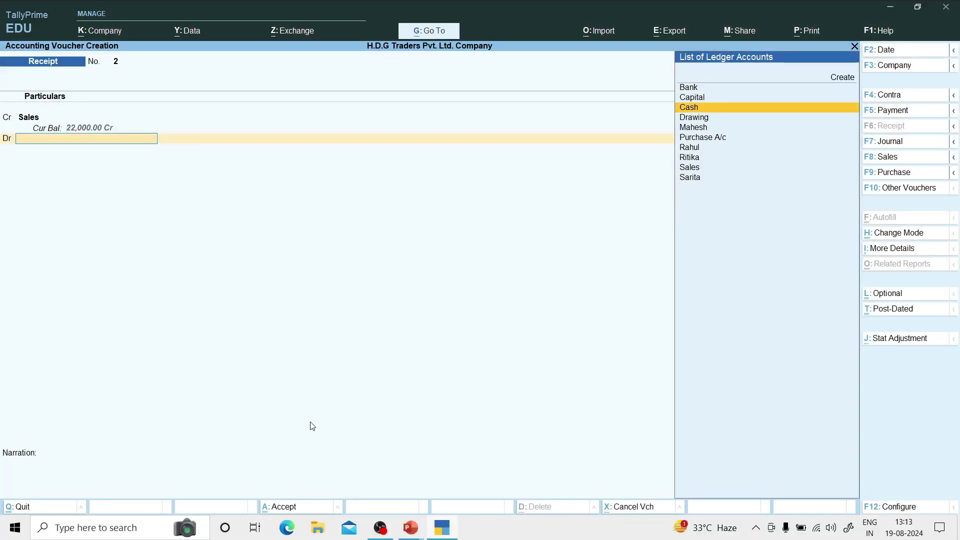
key(Return)
key(Return)
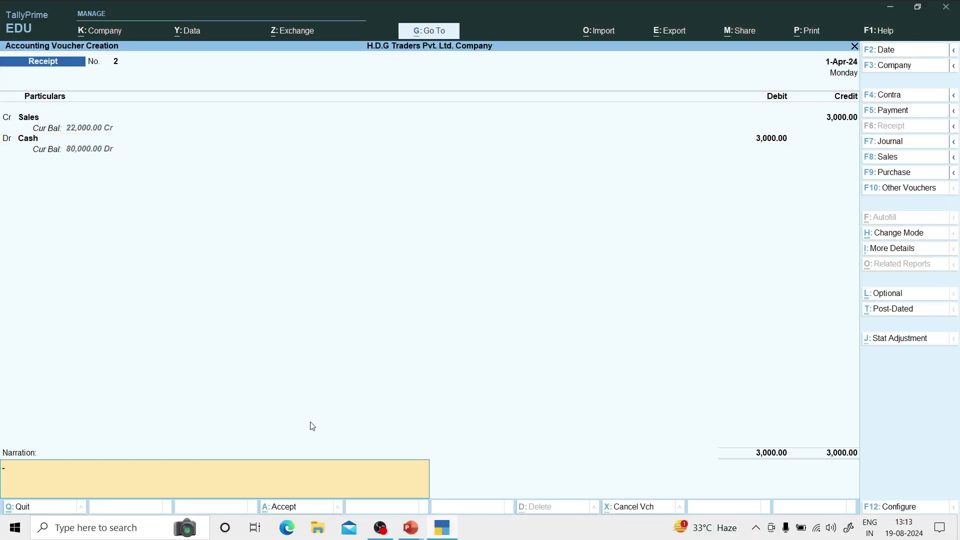
key(Return)
key(Return)
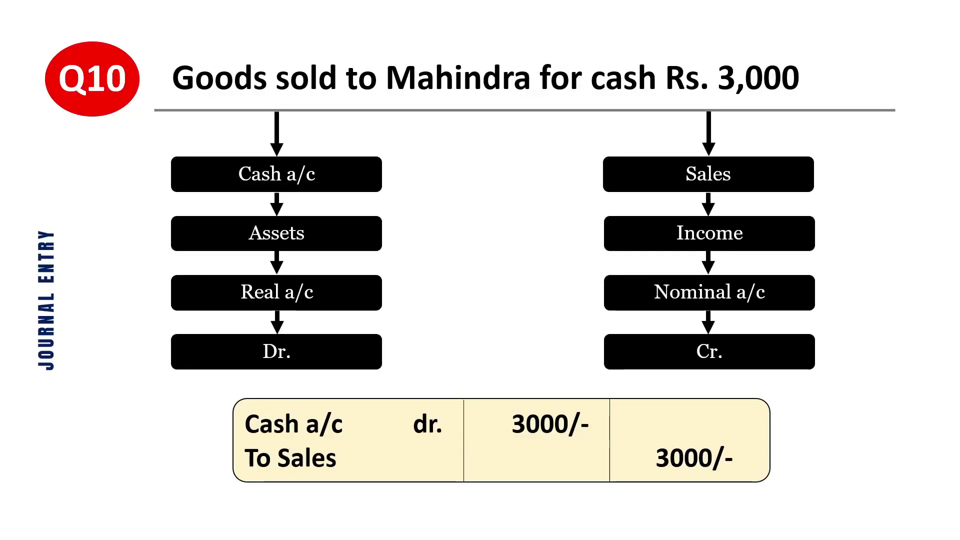
Step: Advance the PowerPoint slide show to Q11, read the commission entry and return to a Receipt voucher in TallyPrime
key(Right)
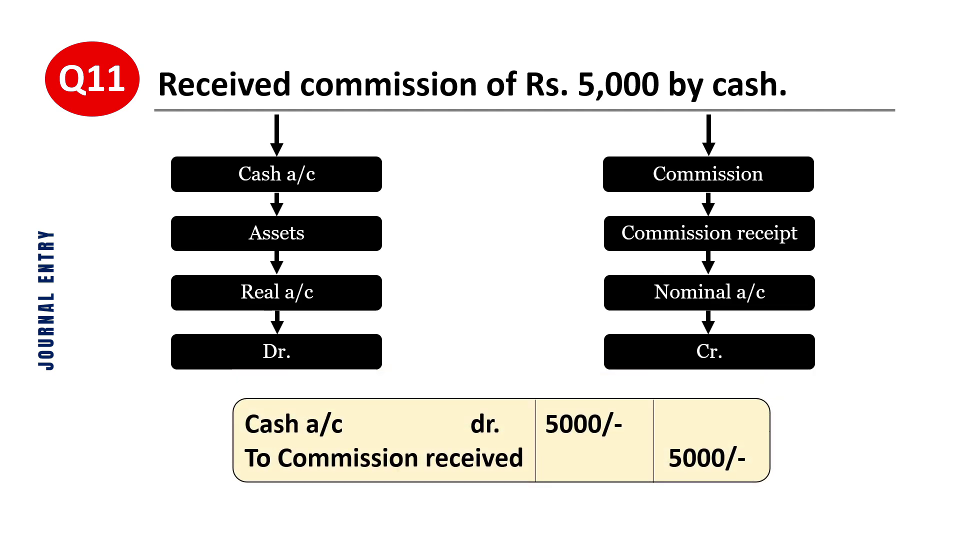
key(alt+Tab)
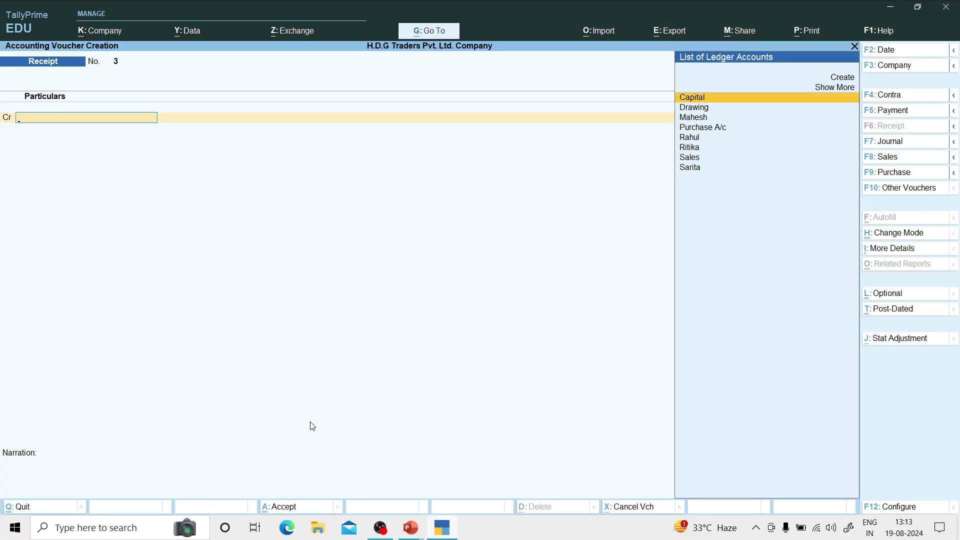
key(F5)
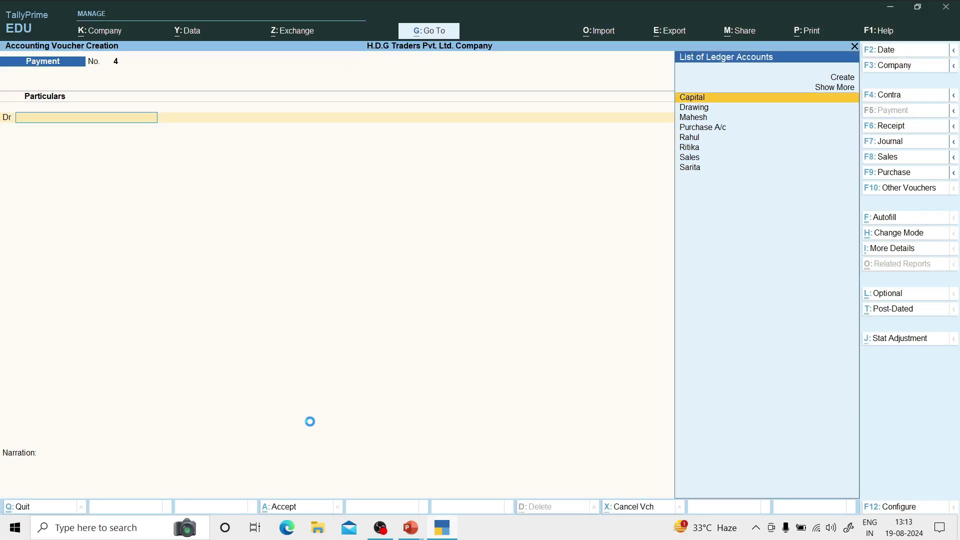
key(F6)
key(alt+Tab)
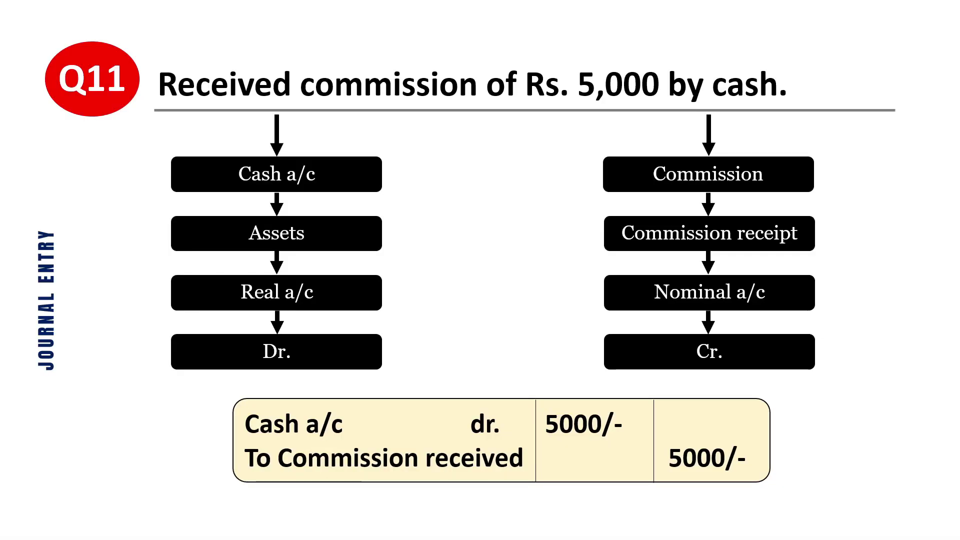
key(alt+Tab)
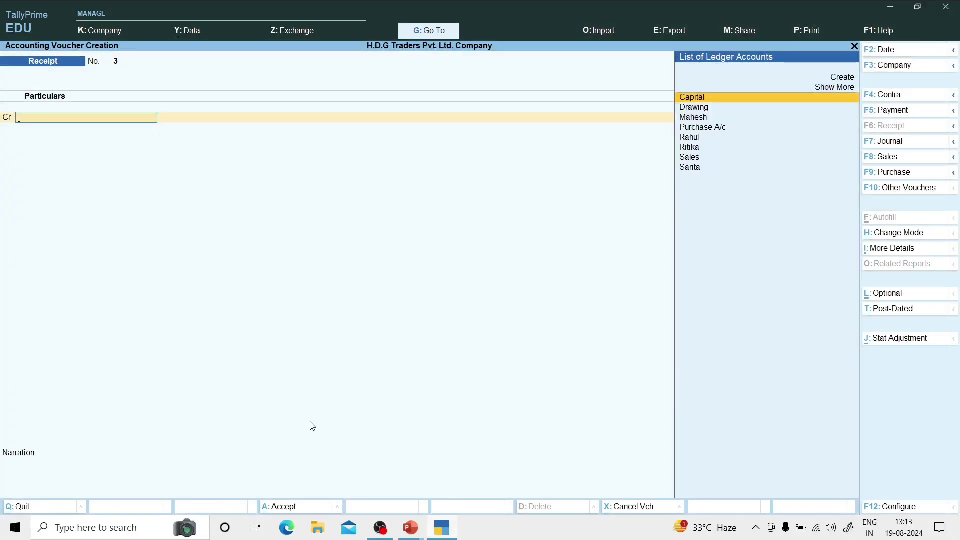
Step: Start a new ledger named Commissin Recv from the Receipt voucher and place it under an income group
key(alt+c)
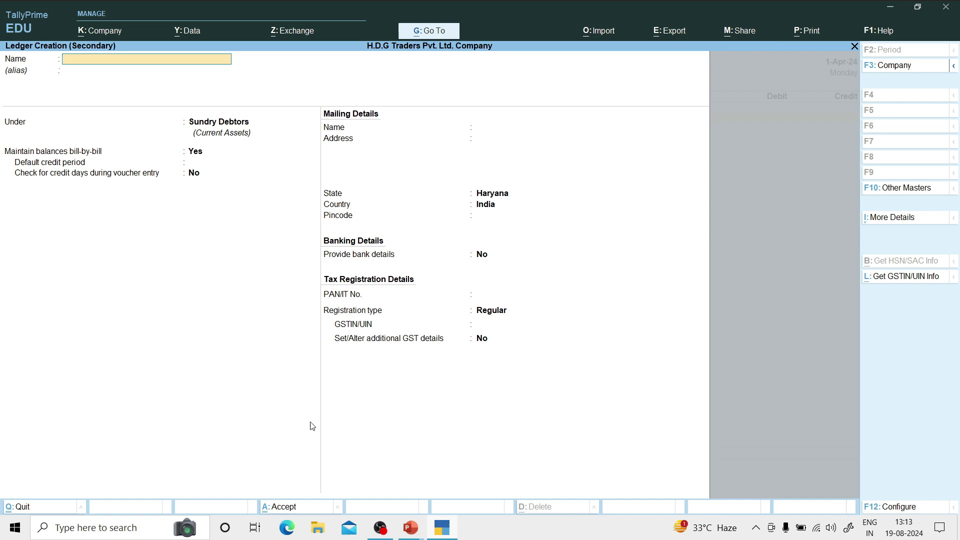
text(Commissin Recv)
key(Return)
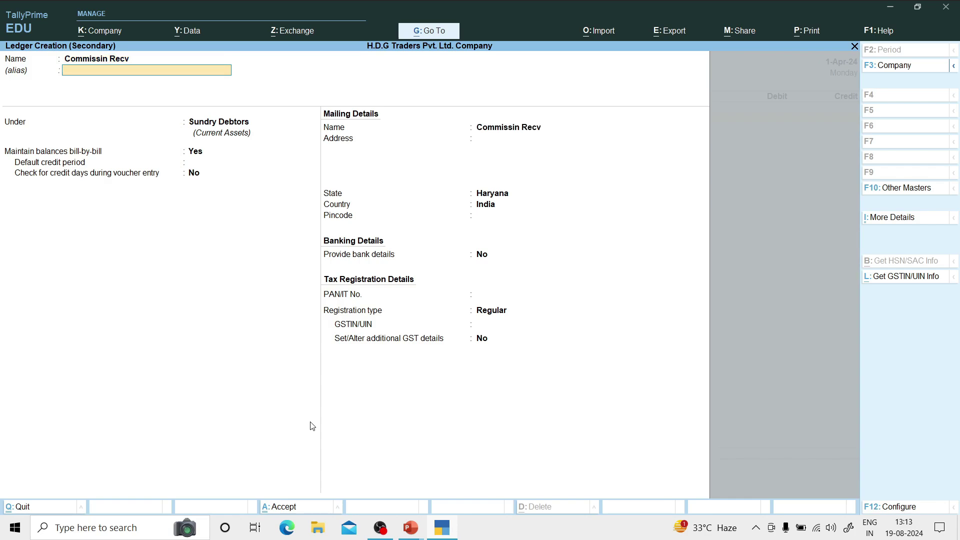
key(Return)
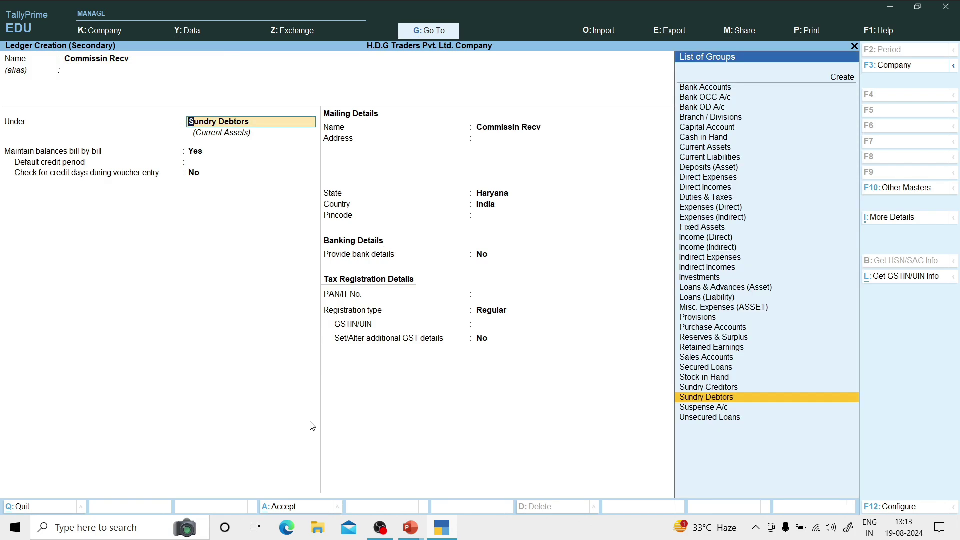
text(Inc)
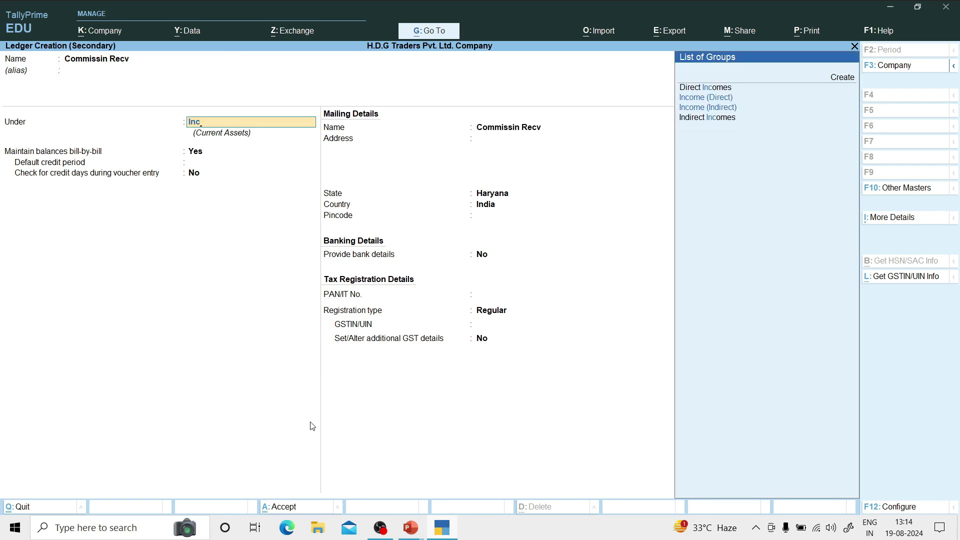
key(Down)
key(Down)
key(Return)
Step: Keep the commission ledger's remaining default details and save it as the Receipt voucher's credit account
key(Return)
key(Return)
key(Return)
key(Return)
key(Return)
key(Return)
key(Return)
key(Return)
key(Return)
key(Return)
key(Return)
key(Return)
key(Return)
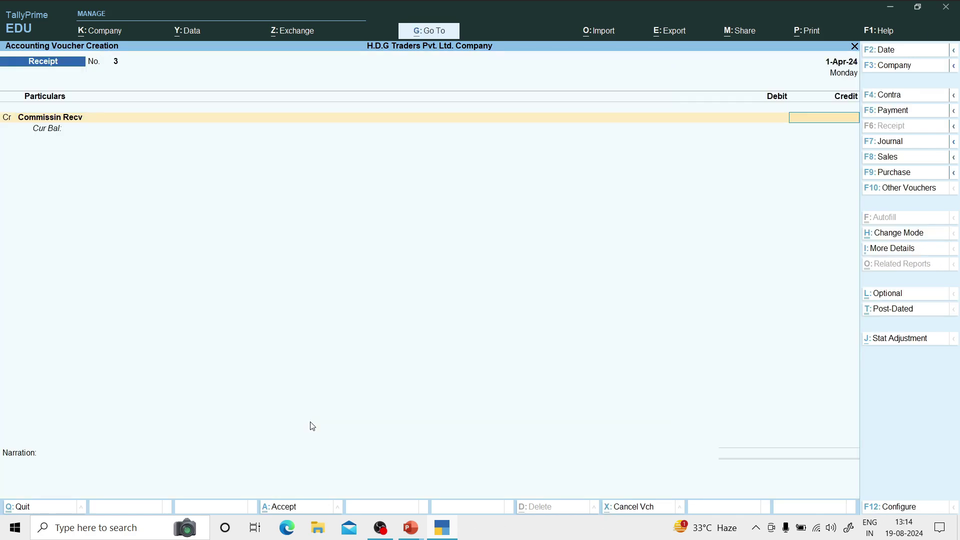
Step: Credit the Commissin Recv ledger with 5,000 in the Receipt voucher, checking the amount against the Q11 slide
key(BackSpace)
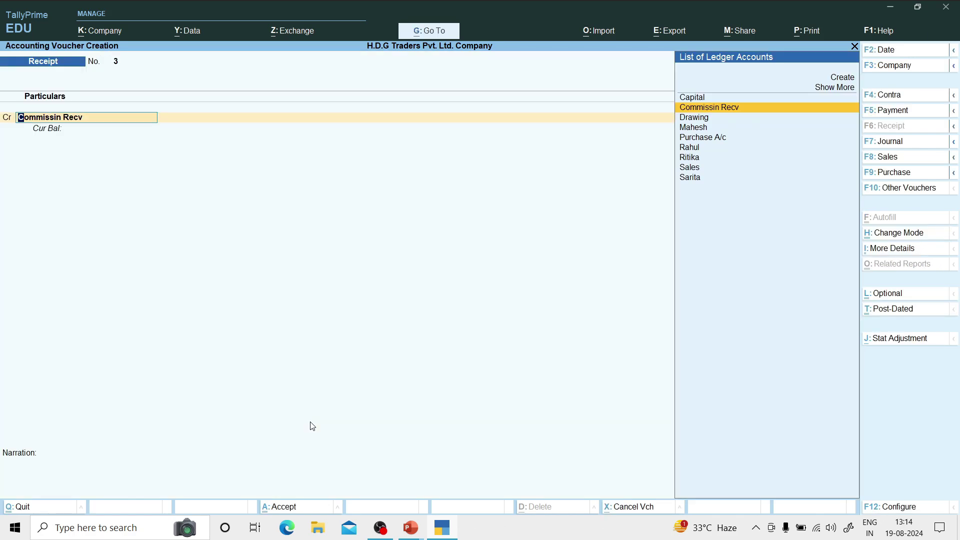
key(alt+Tab)
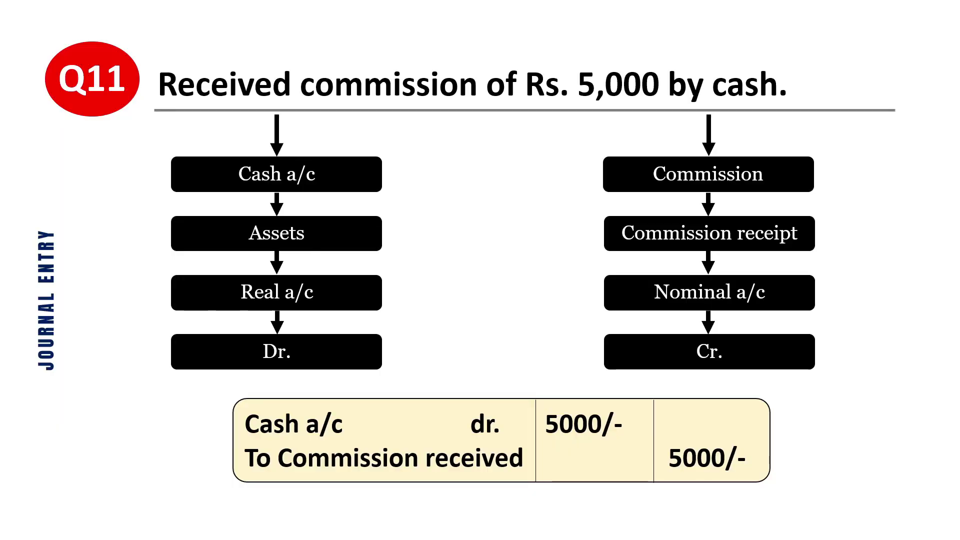
key(alt+Tab)
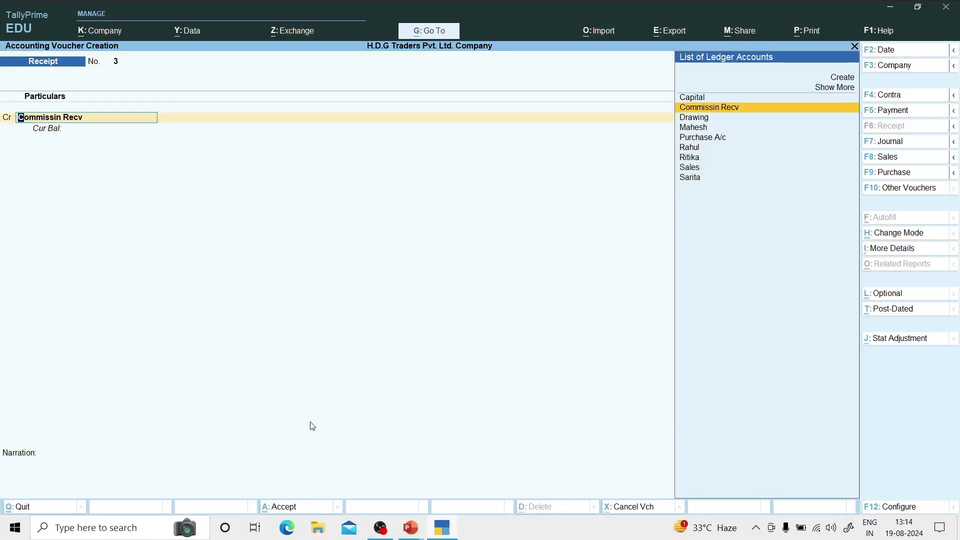
key(Return)
key(alt+Tab)
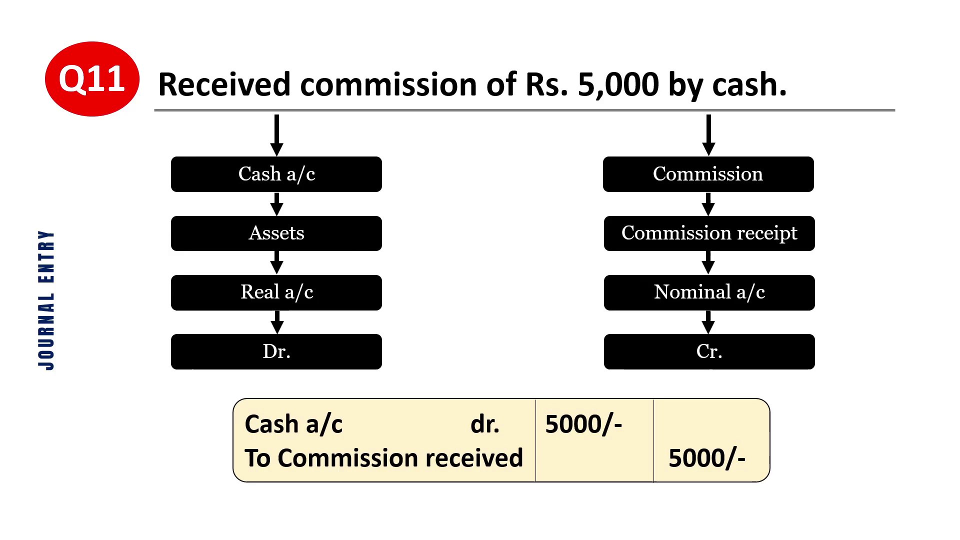
key(alt+Tab)
text(5000)
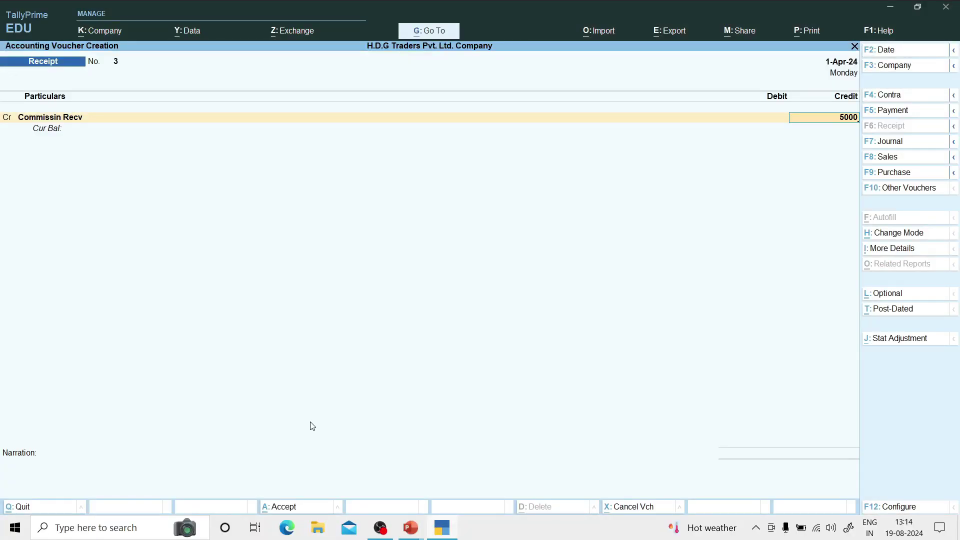
key(Return)
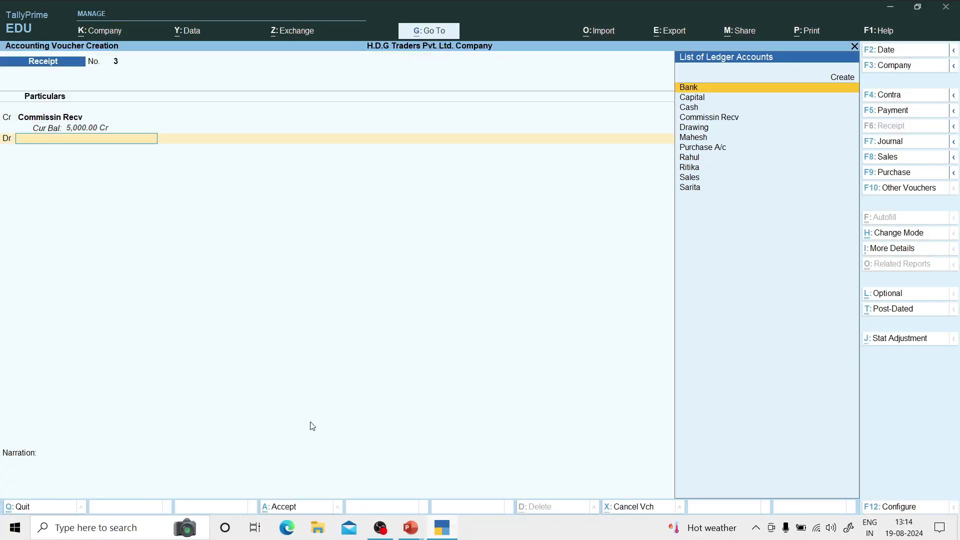
Step: Debit the Cash ledger with 5,000 and save the commission Receipt voucher with a blank narration
key(alt+Tab)
key(alt+Tab)
key(Down)
key(Down)
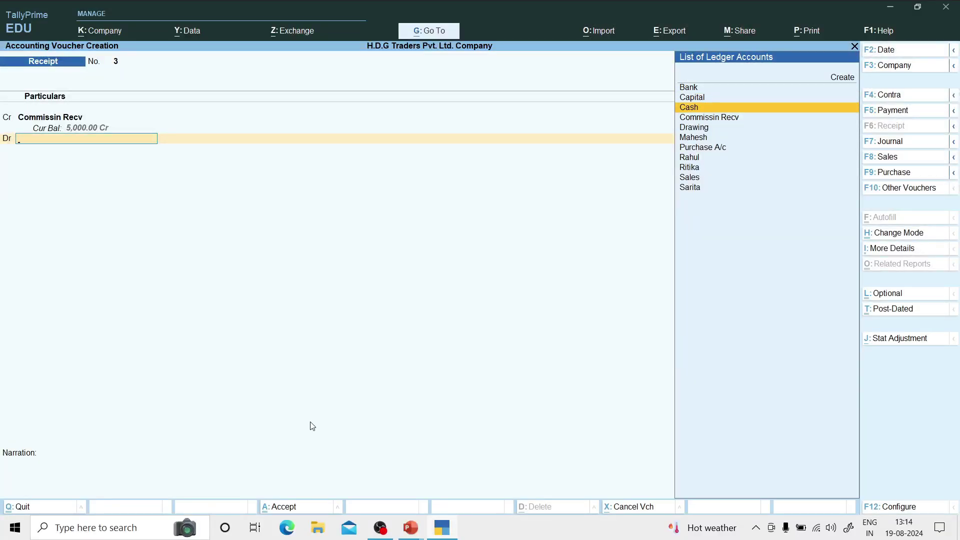
key(Return)
key(Return)
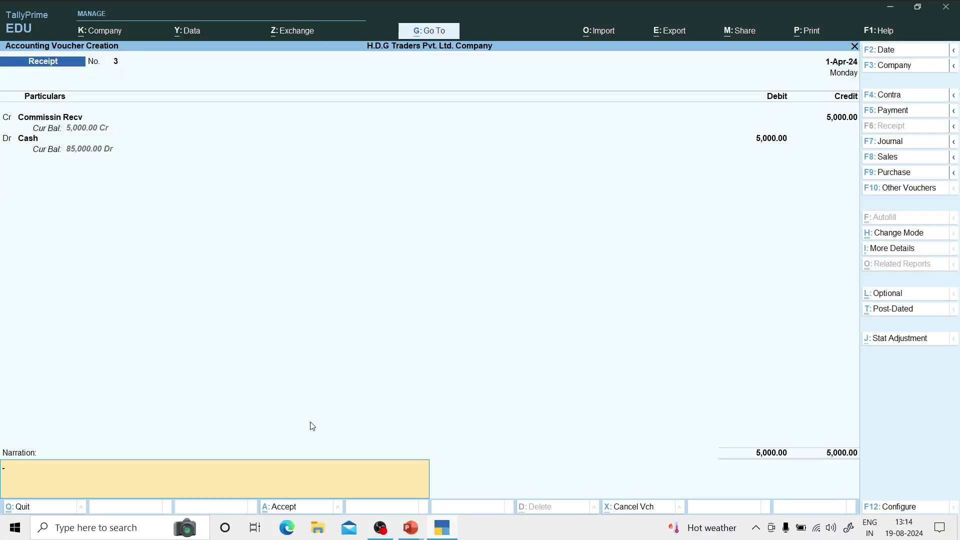
key(Return)
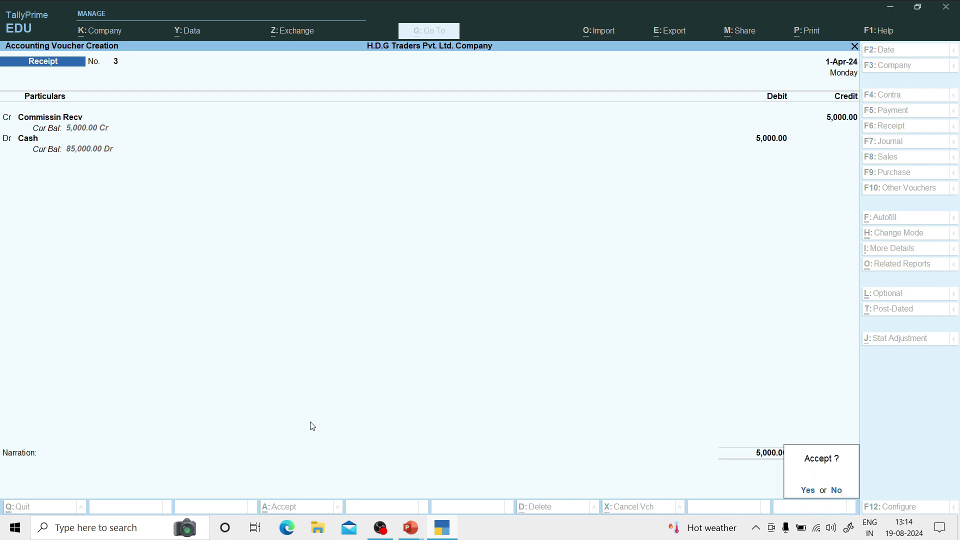
key(y)
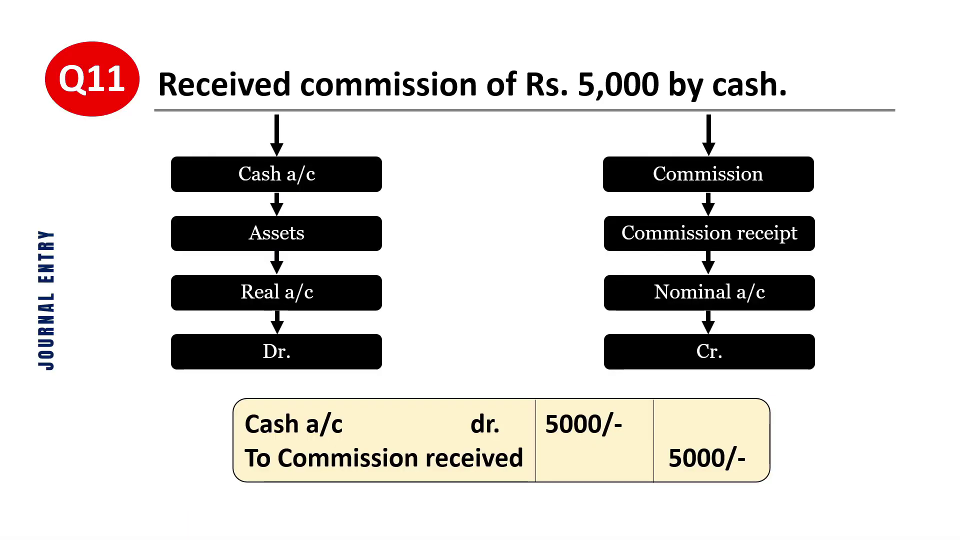
Step: Advance the PowerPoint slide show to Q12, read the advertisement entry and start a Payment voucher in TallyPrime
key(Right)
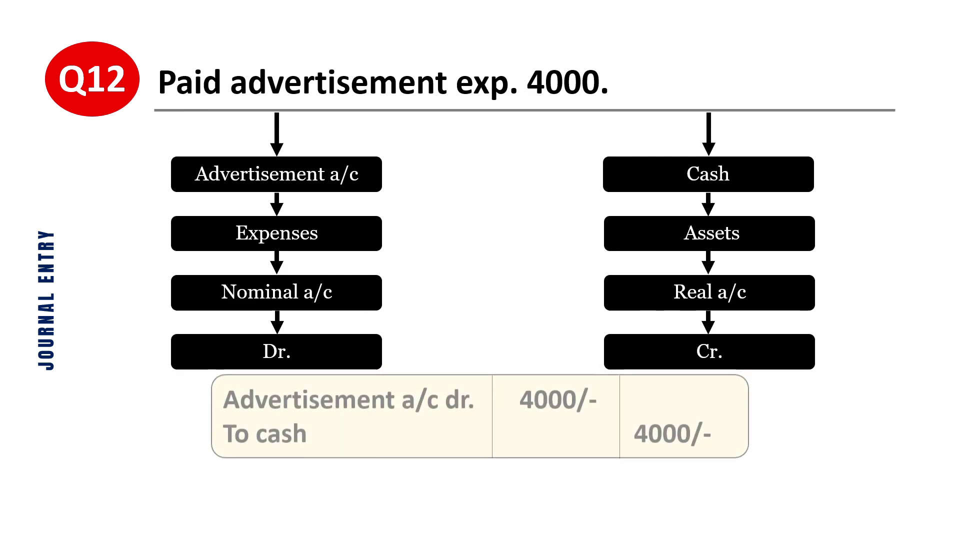
key(alt+Tab)
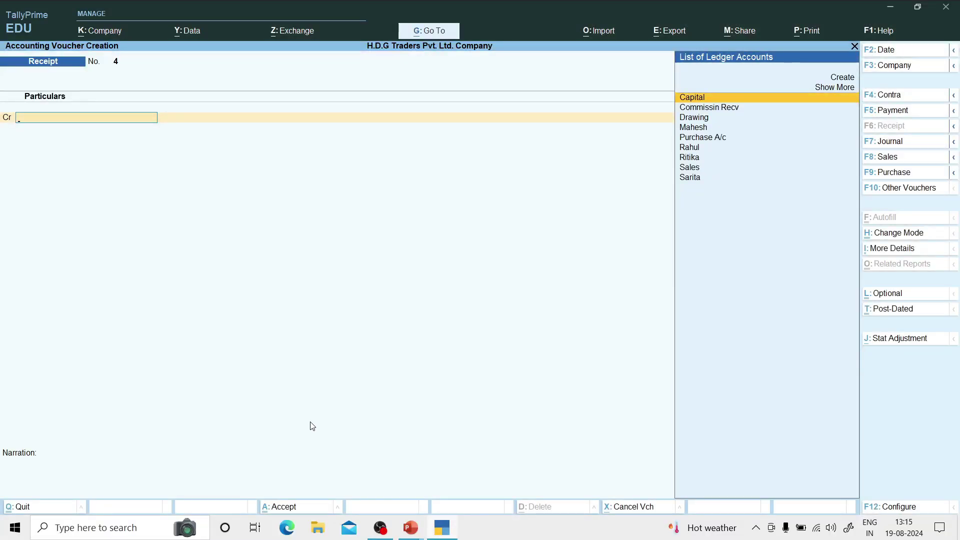
key(alt+Tab)
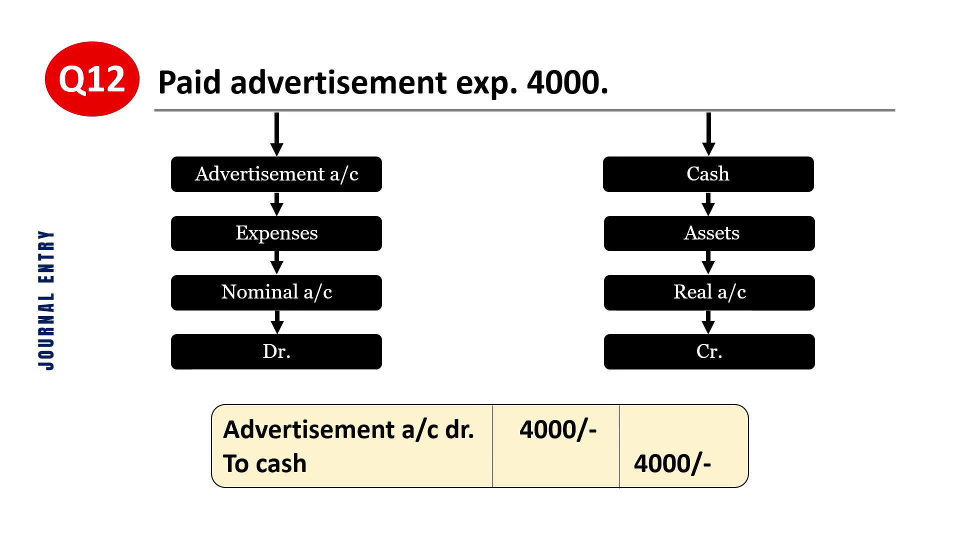
key(alt+Tab)
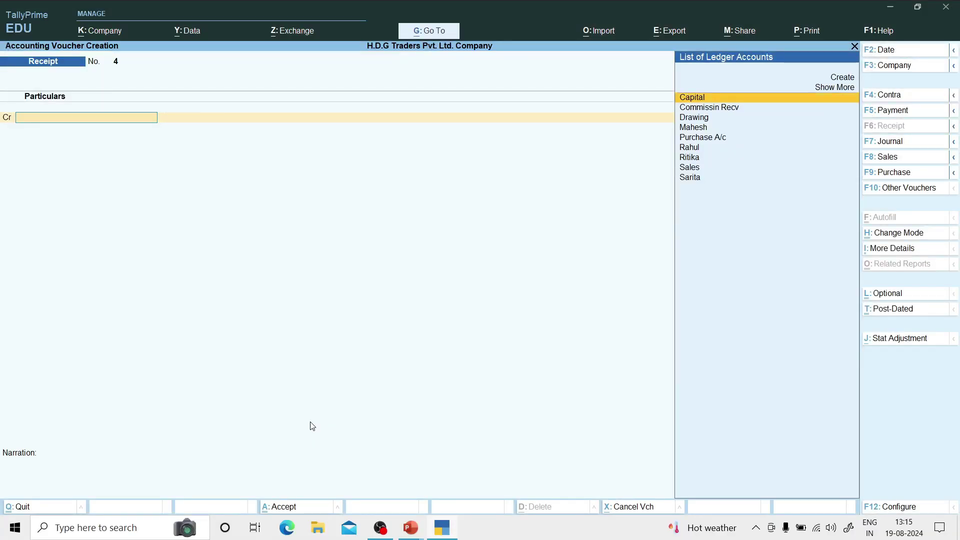
key(F5)
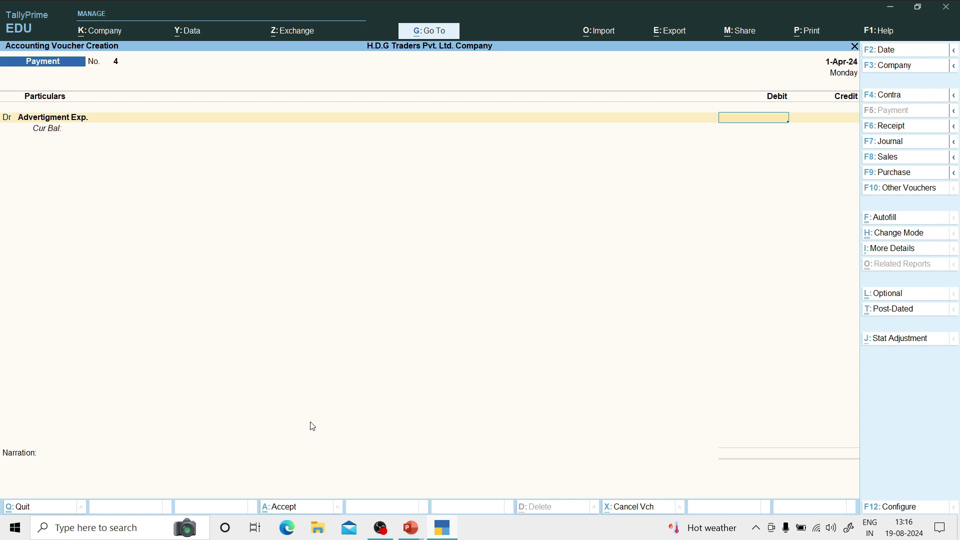
Step: Check the Q12 slide's amount and debit the Advertigment Exp. ledger with 4,000 in the Payment voucher
key(alt+Tab)
key(alt+Tab)
text(4000)
key(Return)
key(Return)
Step: Credit the Cash ledger with 4,000 and save the advertisement Payment voucher with a blank narration
key(alt+Tab)
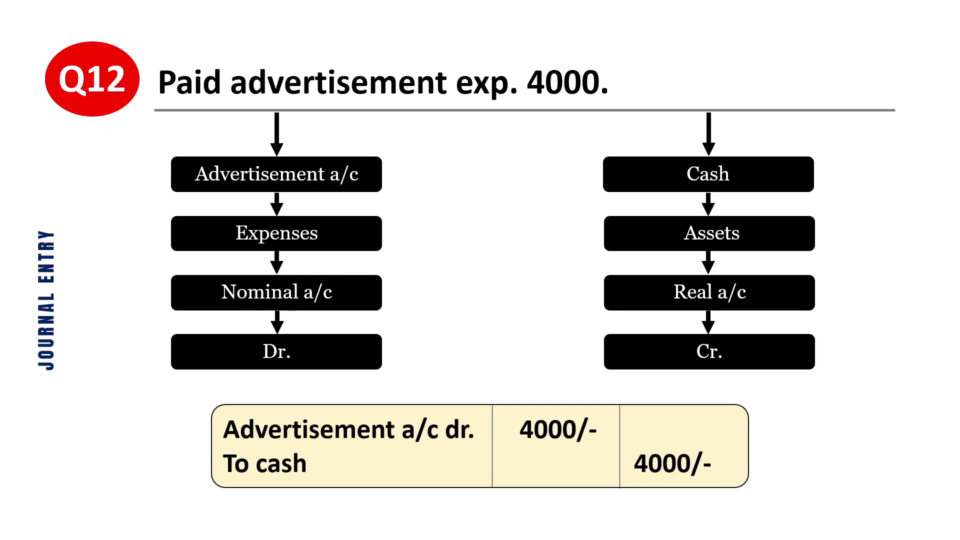
key(alt+Tab)
key(Down)
key(Down)
key(Down)
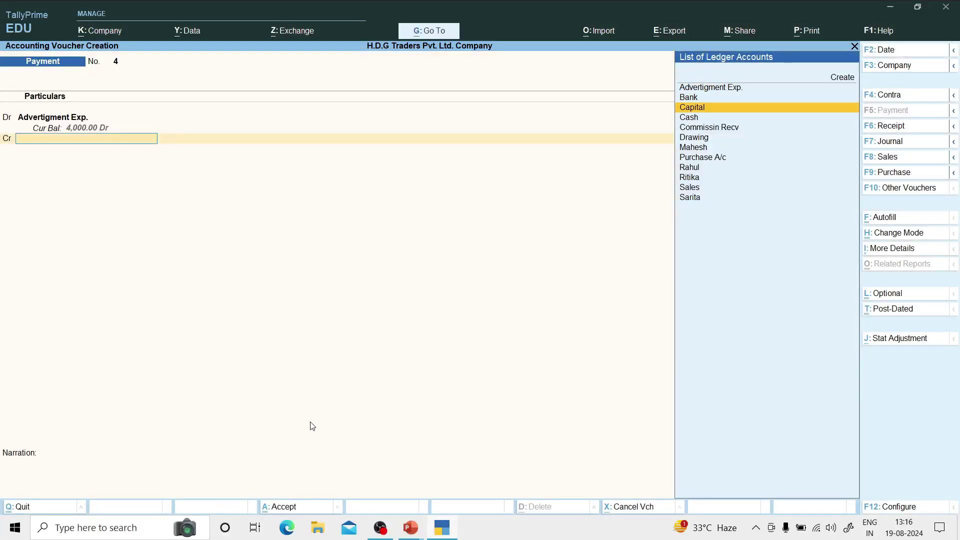
key(Return)
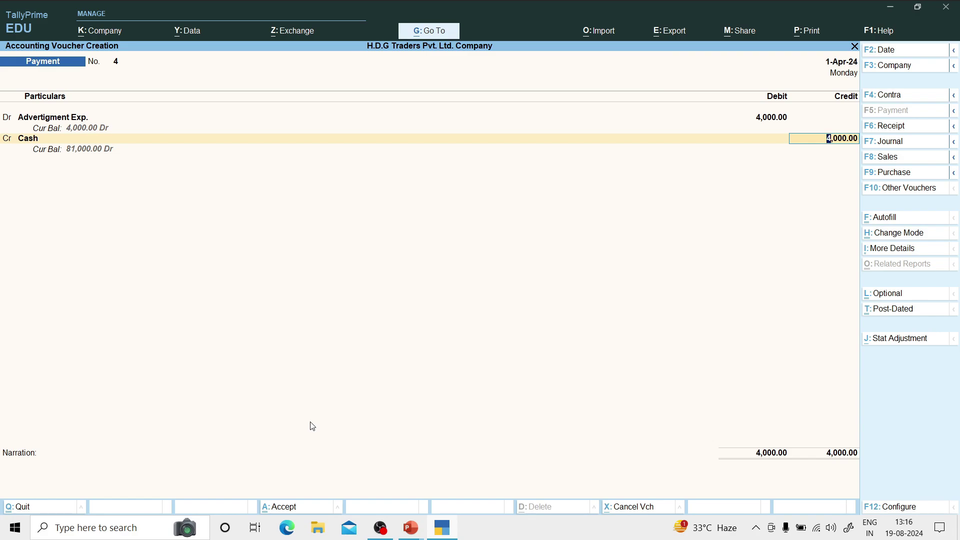
key(Return)
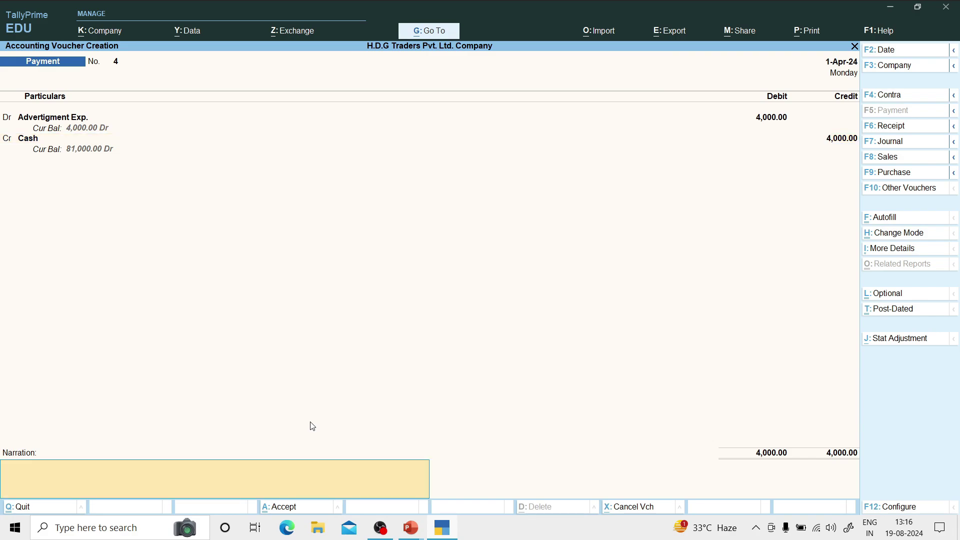
key(Return)
key(Return)
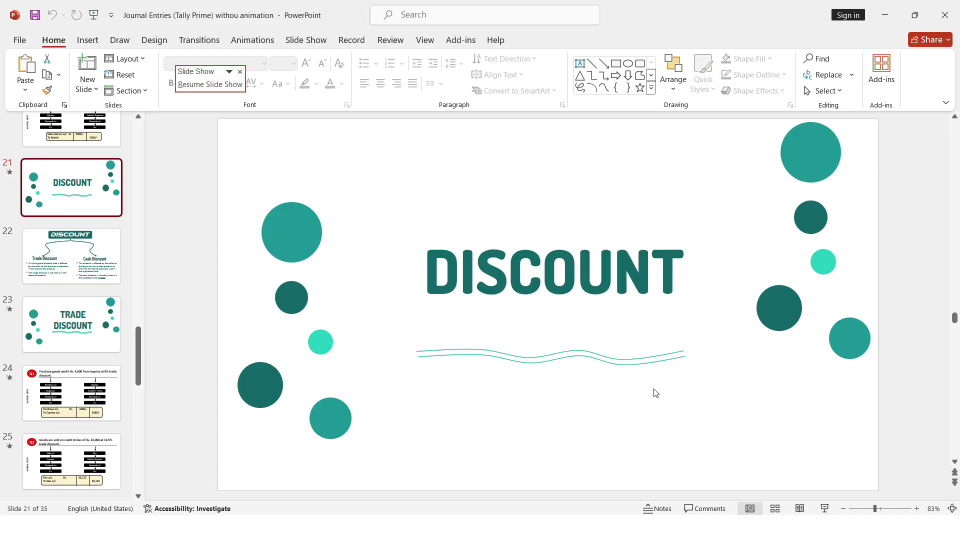
Step: Return to TallyPrime, quit the blank Credit Note voucher and open the Day Book from the Gateway of Tally
key(alt+Tab)
key(alt+Tab)
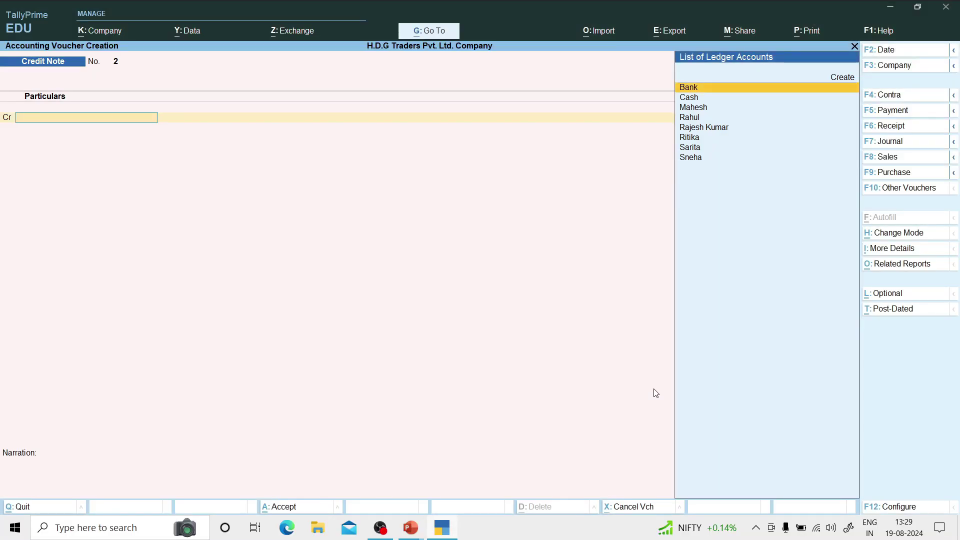
key(Escape)
key(Return)
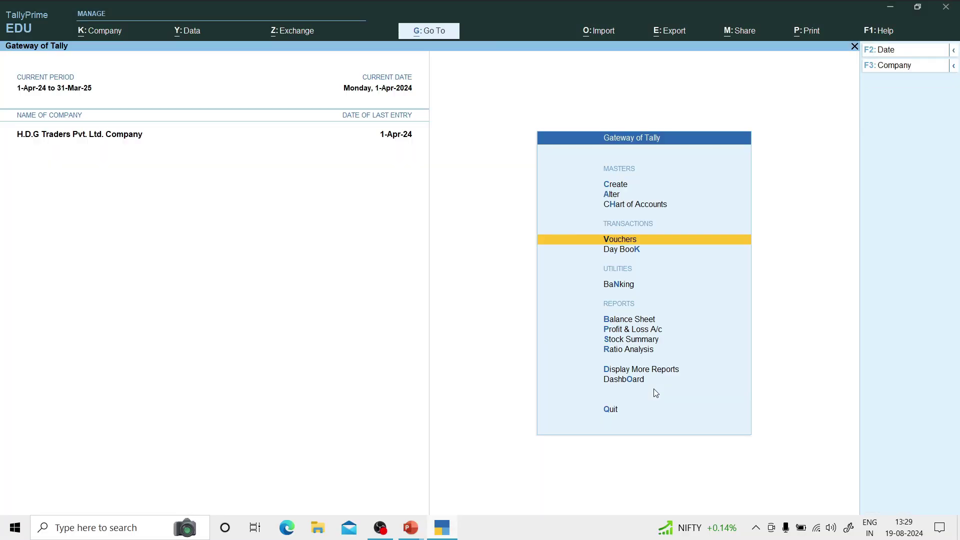
key(Down)
key(Return)
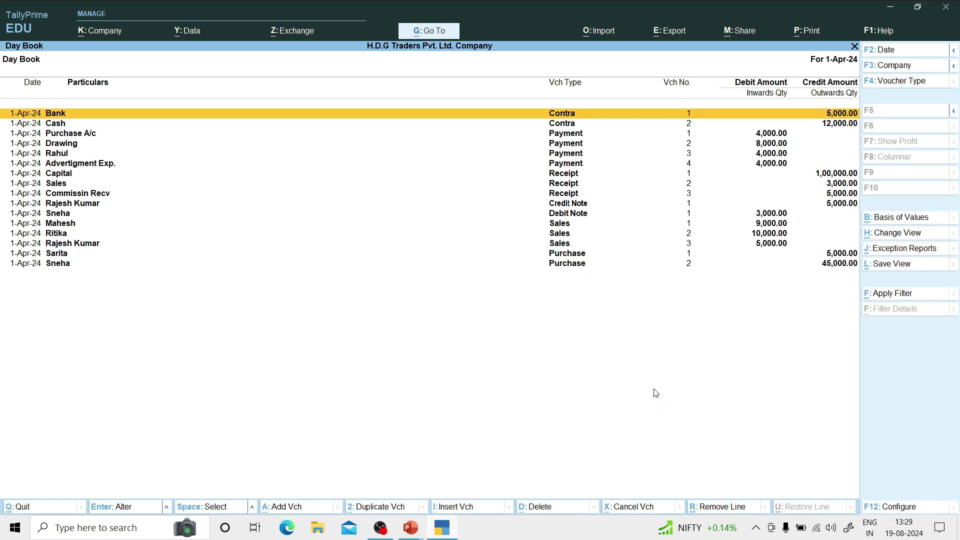
Step: Review the posted vouchers in the Day Book from the first contra entry down to the last purchase entry
key(Down)
key(Down)
key(Down)
key(Down)
key(Down)
key(Down)
key(Down)
key(Down)
key(Down)
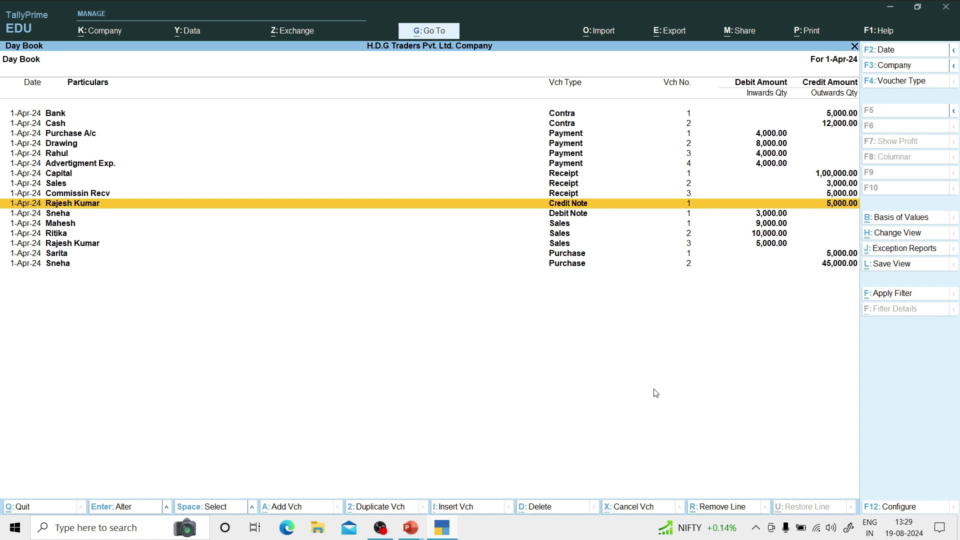
key(Down)
key(End)
Step: Open the Purchase A/c Payment voucher No. 1 from the Day Book and quit it without saving any change
key(Up)
key(Up)
key(Up)
key(Up)
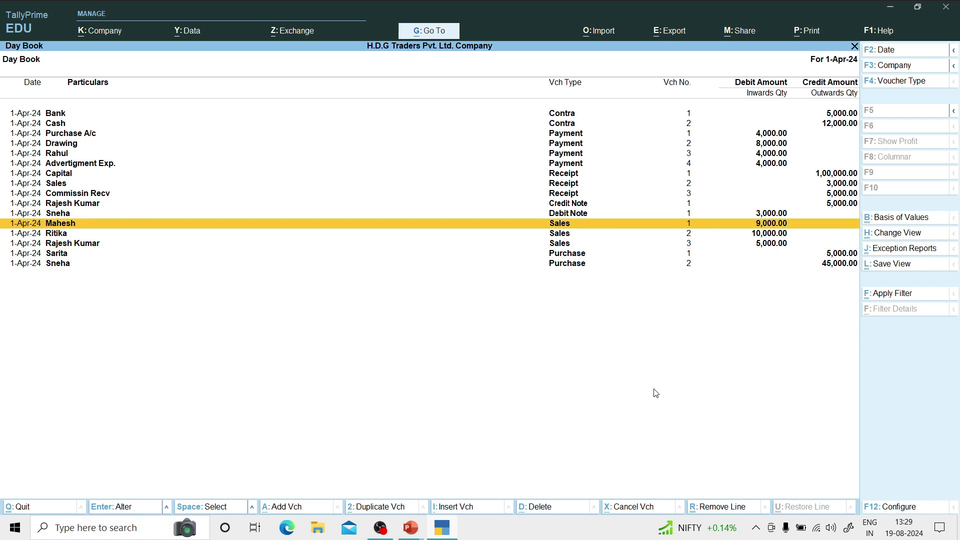
key(Up)
key(Up)
key(Up)
key(Up)
key(Up)
key(Up)
key(Up)
key(Up)
key(Up)
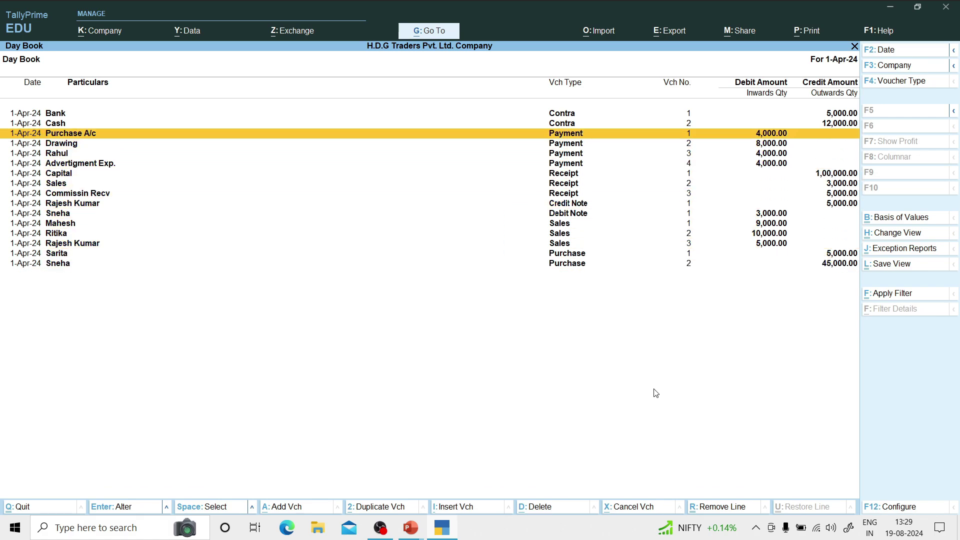
key(Return)
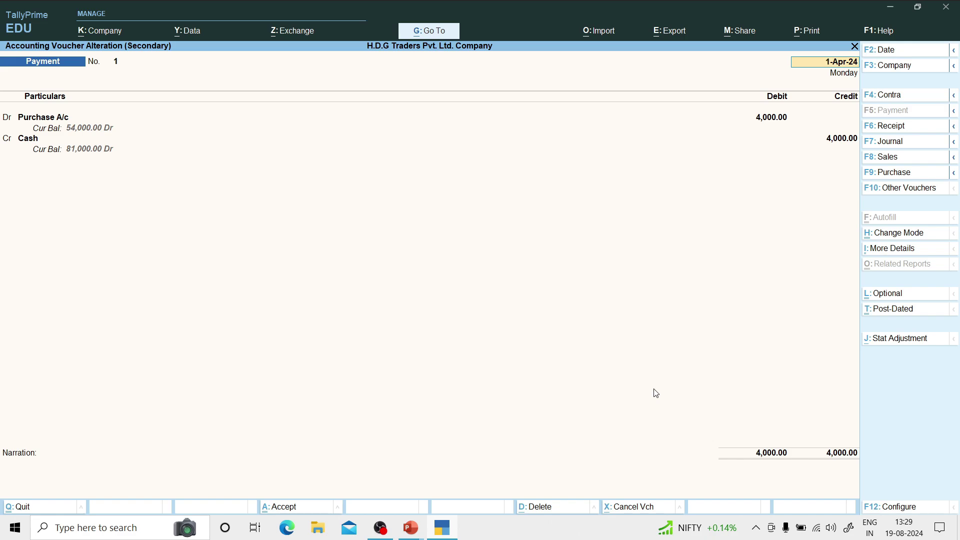
key(BackSpace)
key(Escape)
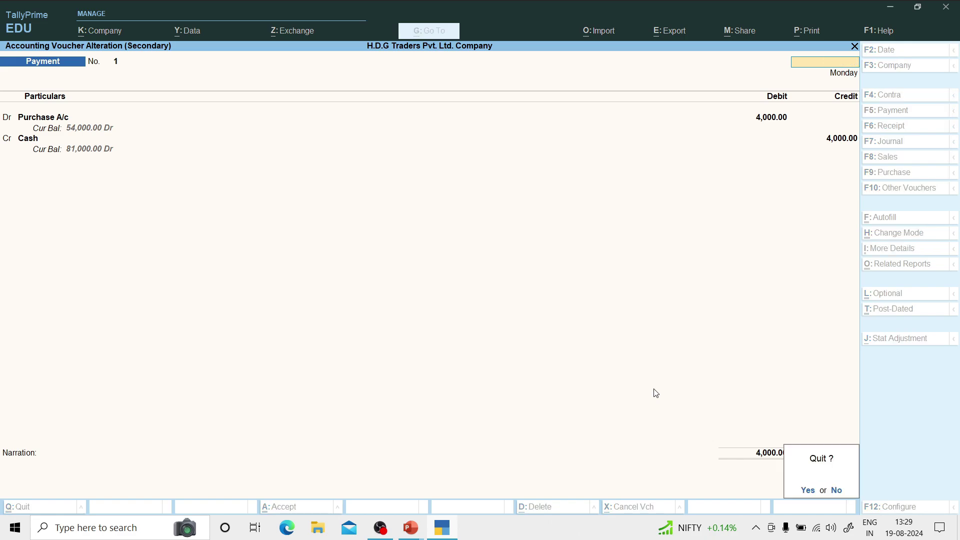
key(y)
Step: Examine the contra and payment entries in the first rows of the Day Book
key(Up)
key(Down)
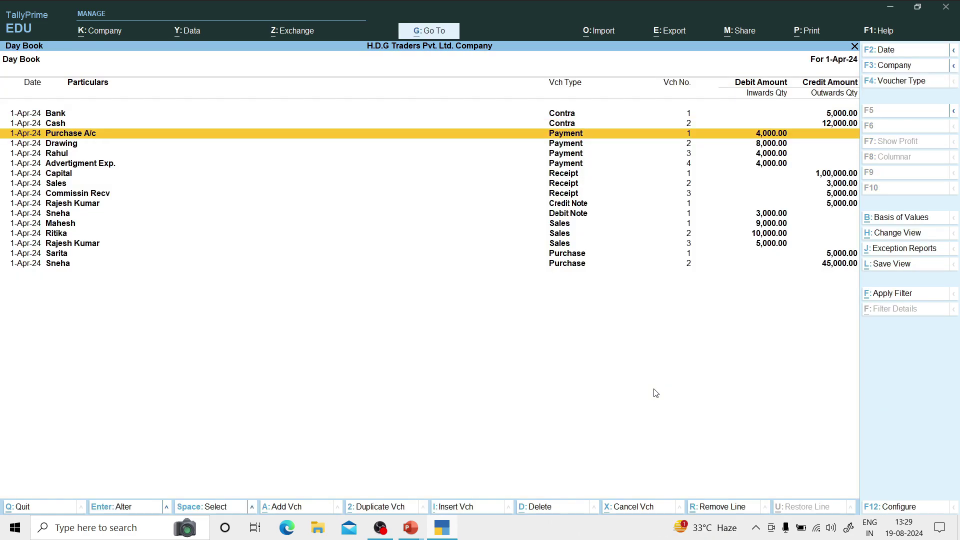
key(Up)
key(Down)
key(Up)
key(Up)
key(Down)
key(Down)
key(Down)
key(Down)
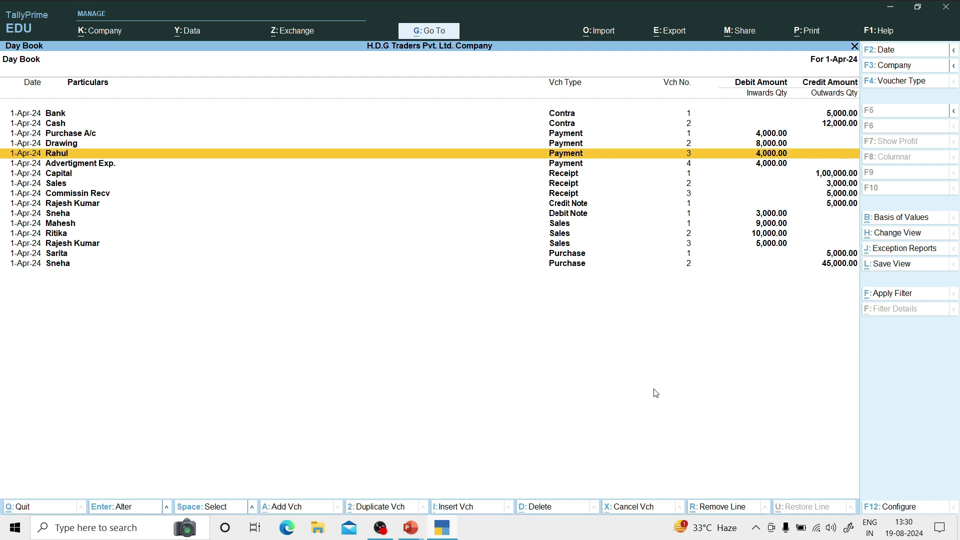
key(Up)
key(Up)
key(Up)
key(Up)
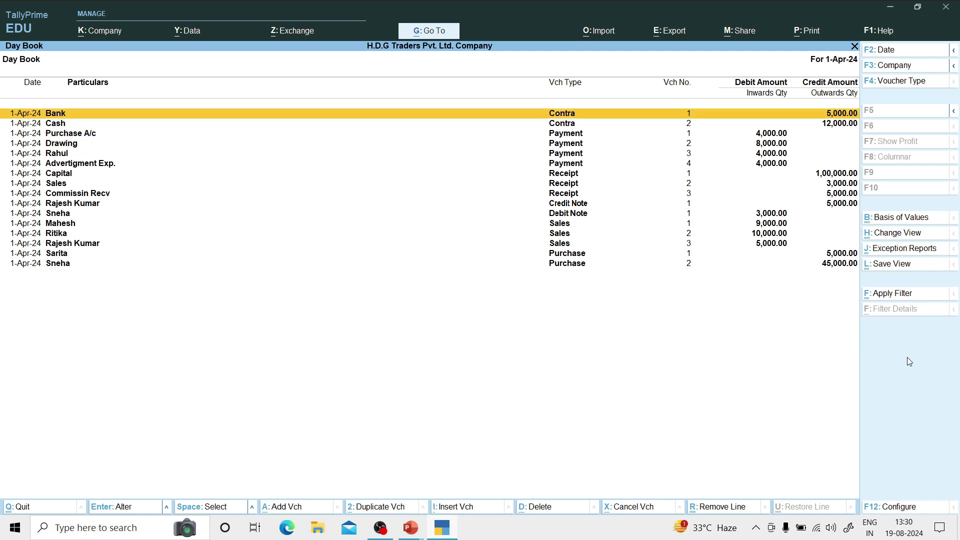
Step: Open the Drawing Payment voucher No. 2 from the Day Book for alteration
key(ctrl)
key(Down)
key(Down)
key(Down)
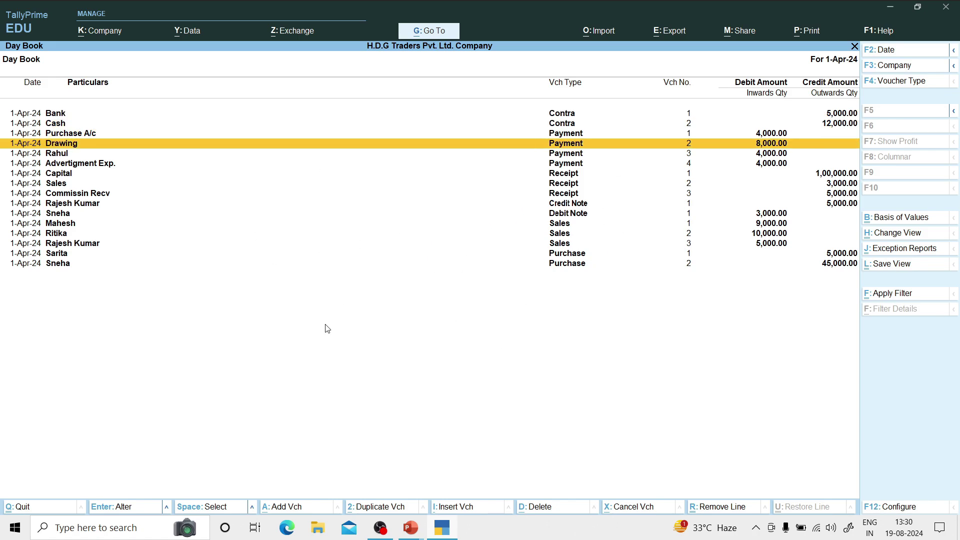
key(Return)
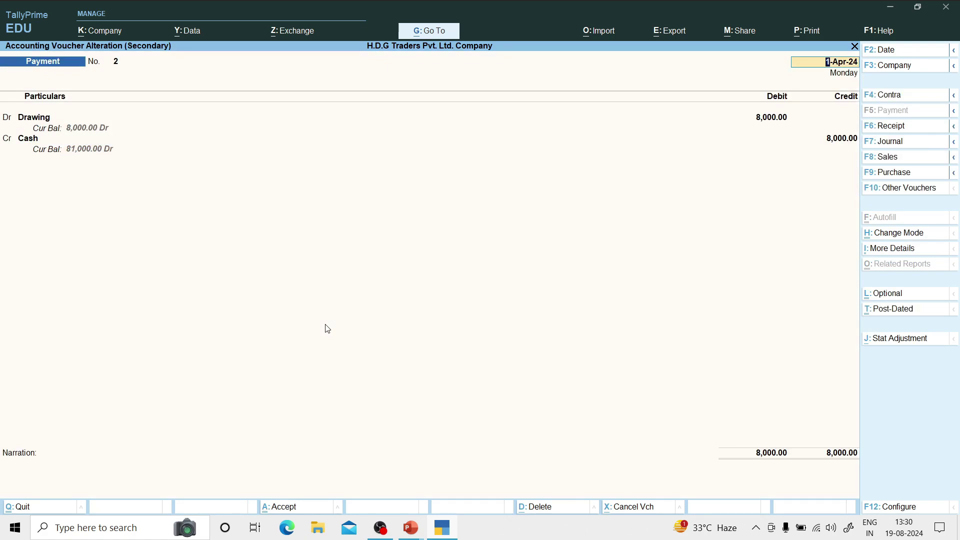